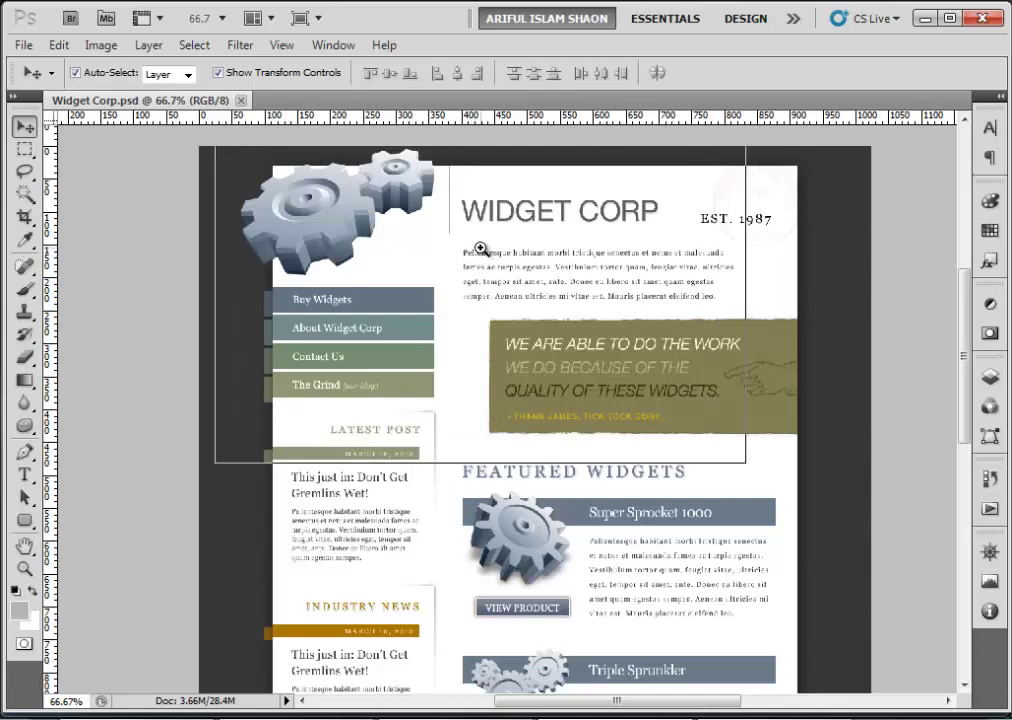
Examine the overall Widget Corp page layout from the header down to the footer
{"action": "left_click_drag", "start_coordinate": [734, 203], "coordinate": [641, 265]}
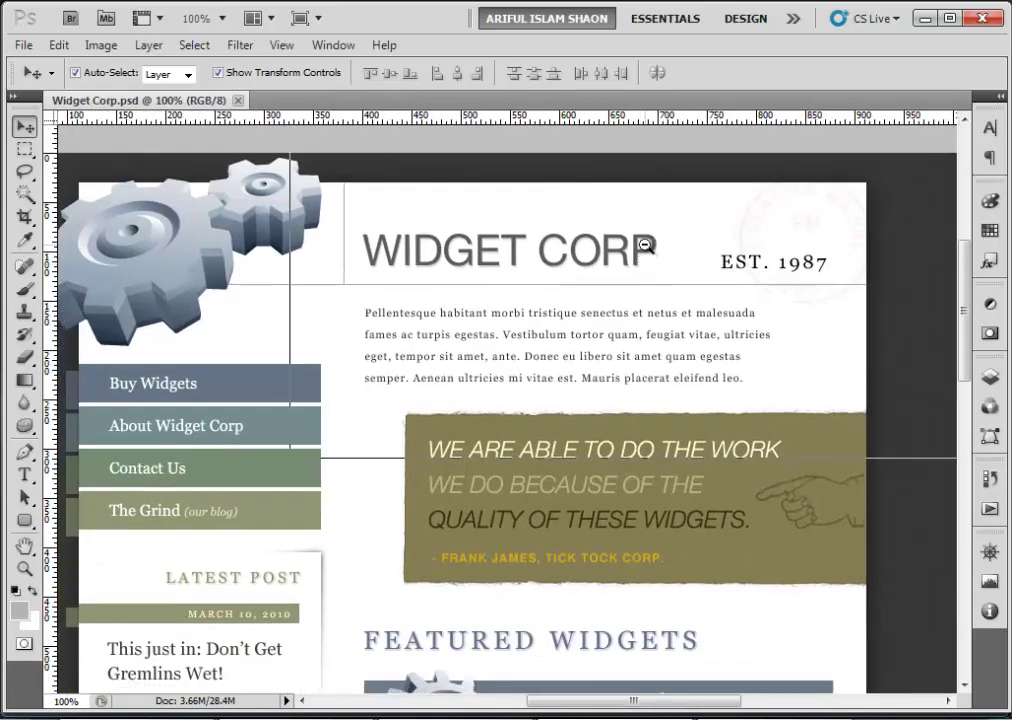
{"action": "left_click", "coordinate": [641, 259], "text": "alt"}
{"action": "scroll", "coordinate": [620, 260], "scroll_direction": "down", "scroll_amount": 2}
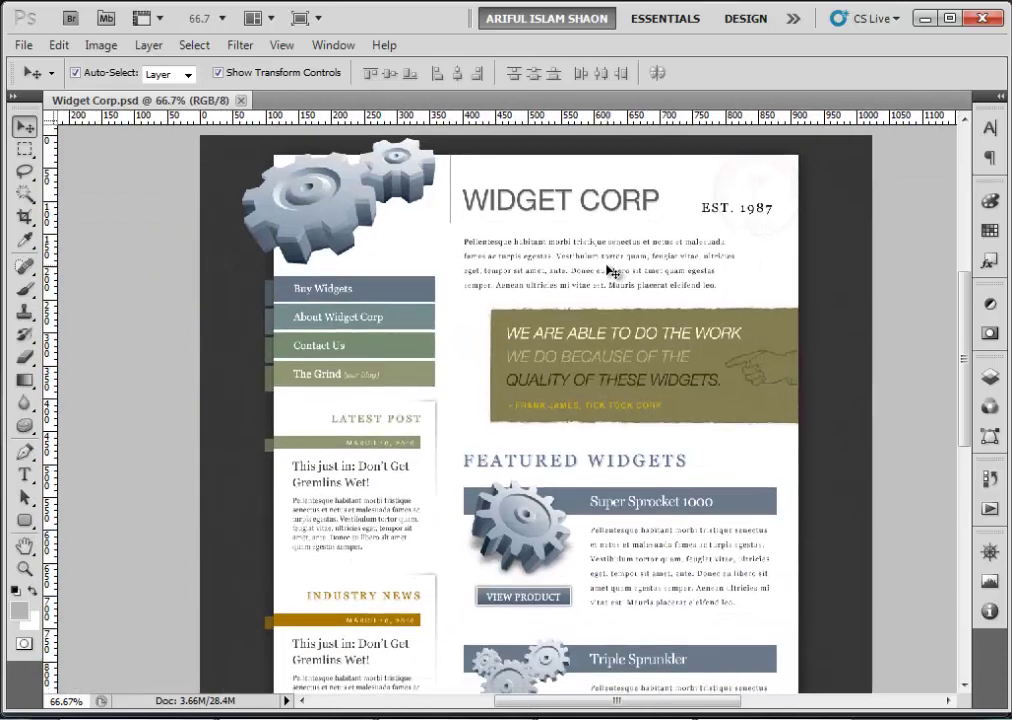
{"action": "left_click", "coordinate": [515, 252], "text": "ctrl"}
{"action": "left_click_drag", "start_coordinate": [755, 228], "coordinate": [707, 327]}
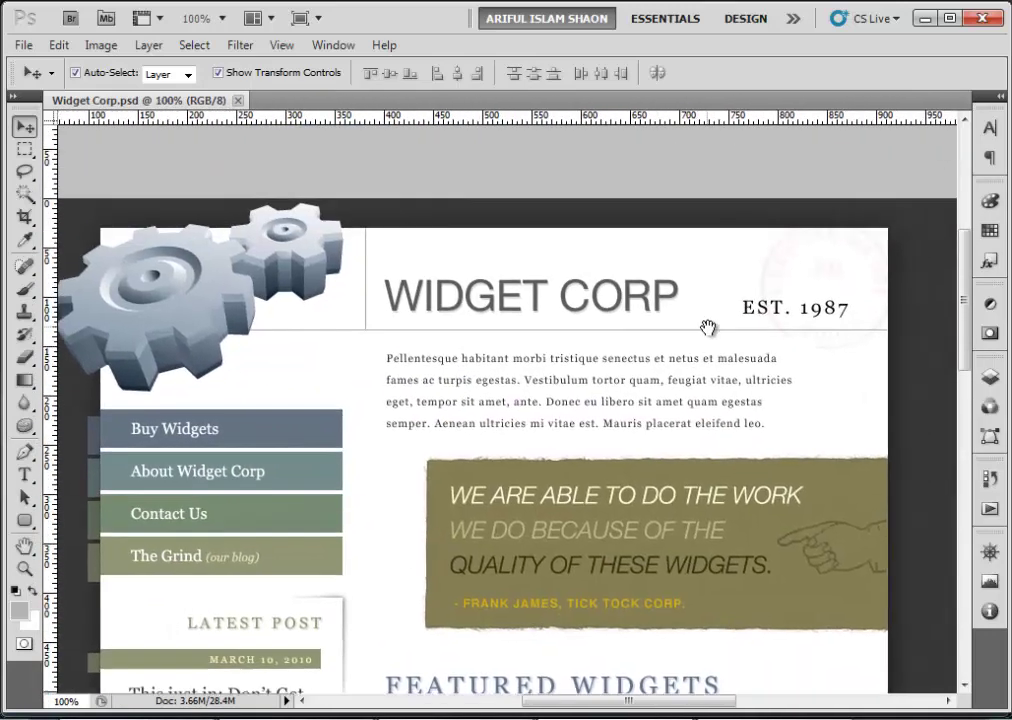
{"action": "left_click", "coordinate": [450, 334], "text": "alt"}
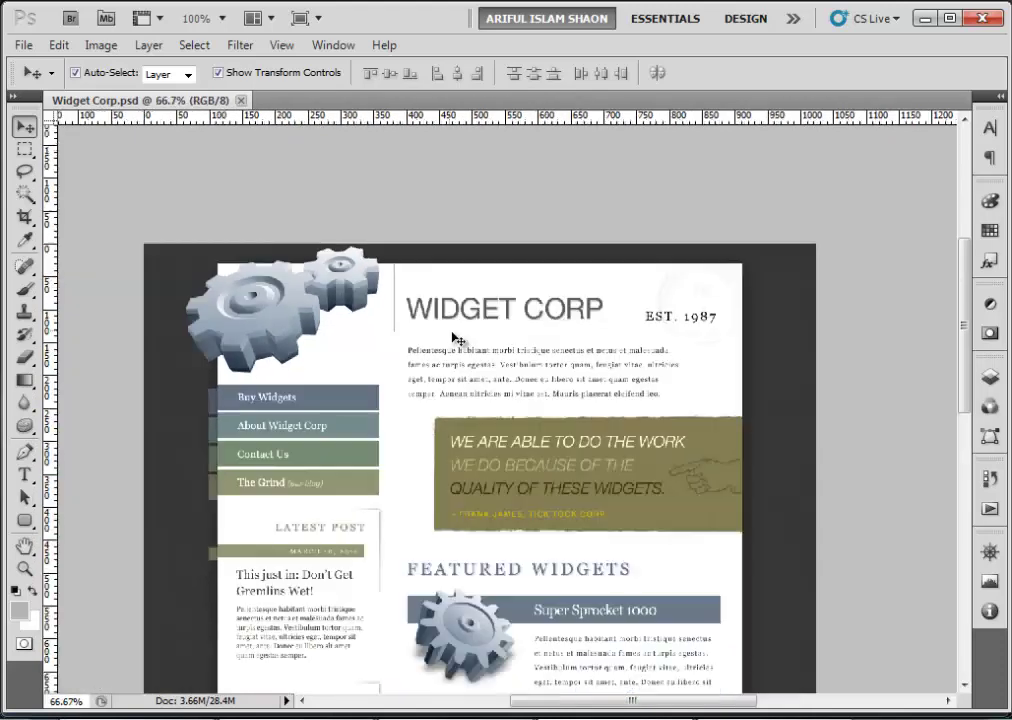
{"action": "scroll", "coordinate": [467, 311], "scroll_direction": "down", "scroll_amount": 3}
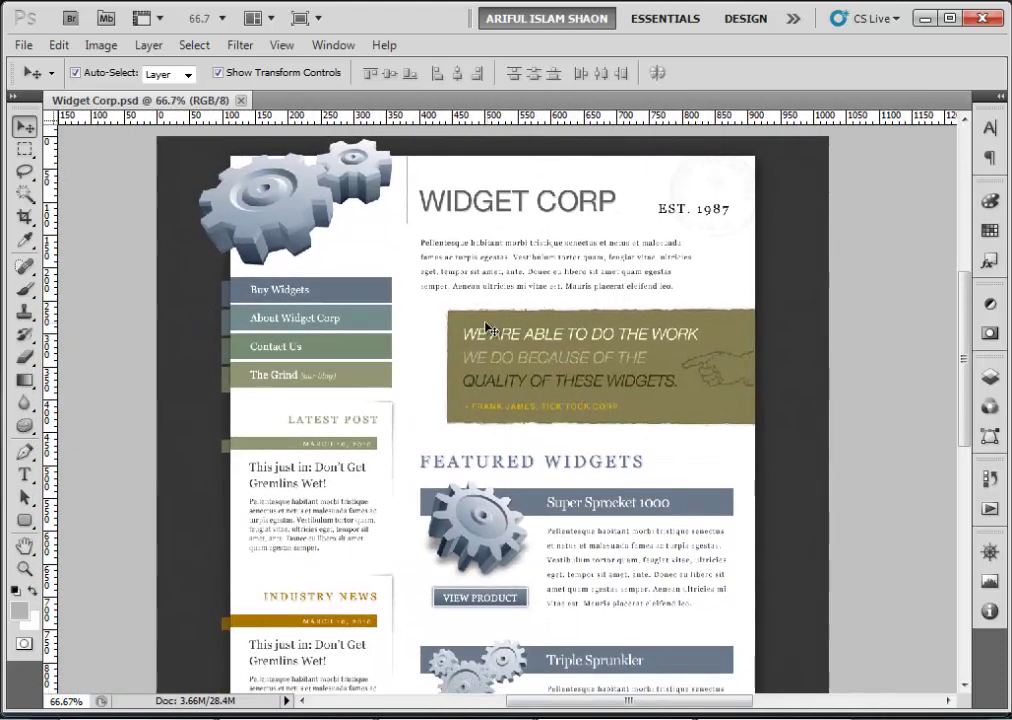
{"action": "scroll", "coordinate": [510, 320], "scroll_direction": "down", "scroll_amount": 4}
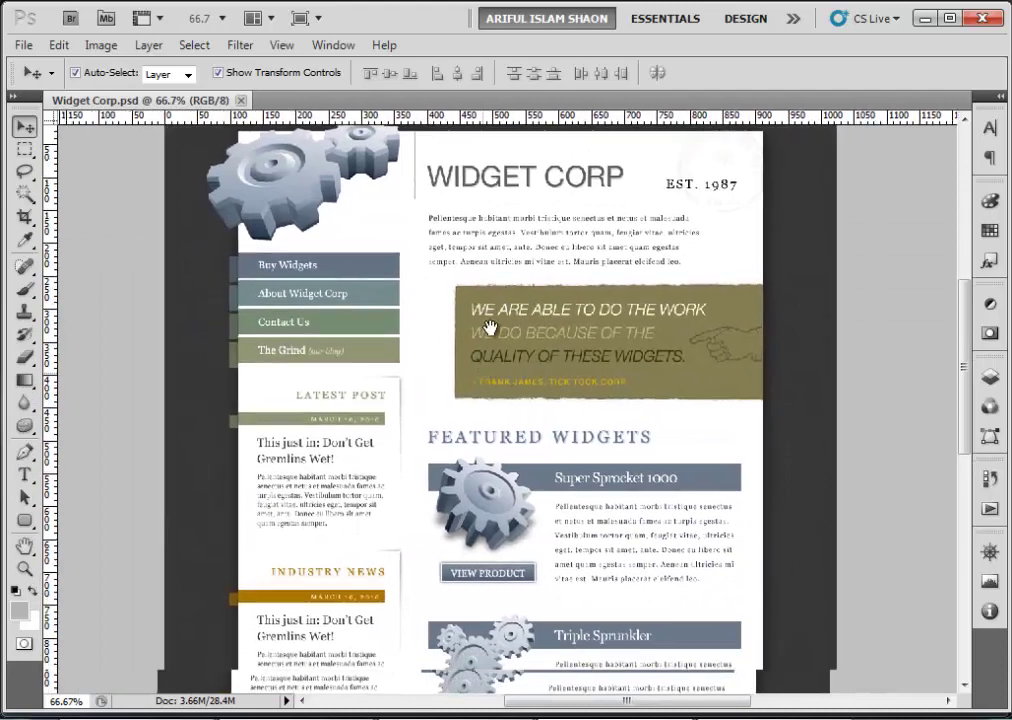
{"action": "scroll", "coordinate": [522, 577], "scroll_direction": "down", "scroll_amount": 6}
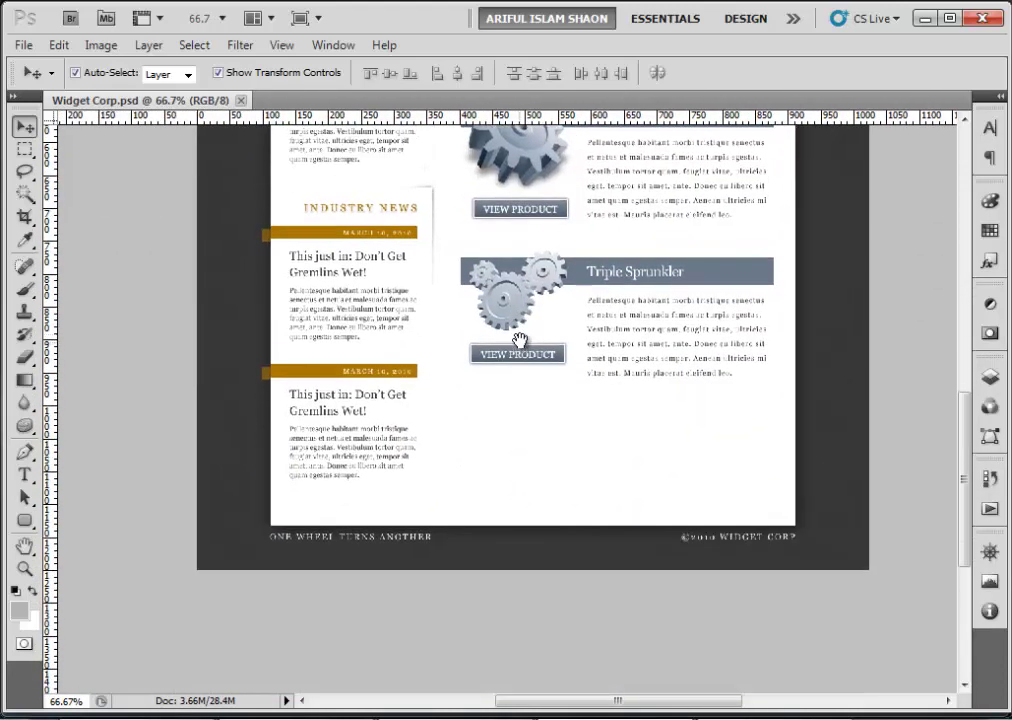
{"action": "scroll", "coordinate": [517, 343], "scroll_direction": "up", "scroll_amount": 9}
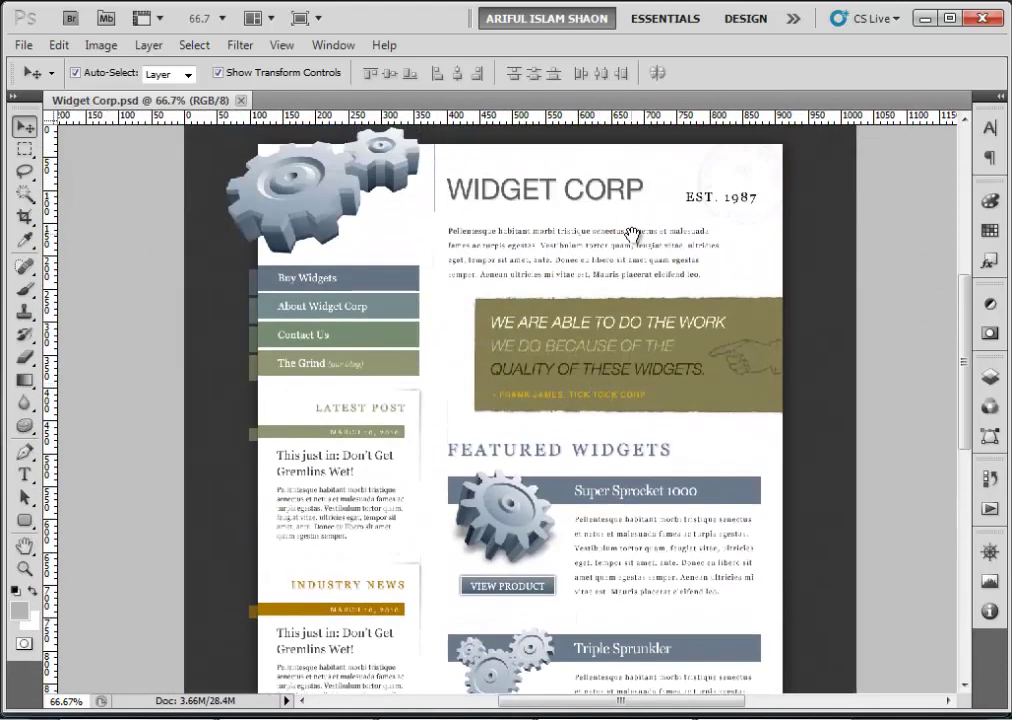
Examine the header, navigation bars, quote block, sidebar posts and featured widgets at 100% zoom
{"action": "left_click", "coordinate": [500, 233]}
{"action": "left_click_drag", "start_coordinate": [501, 233], "coordinate": [266, 216]}
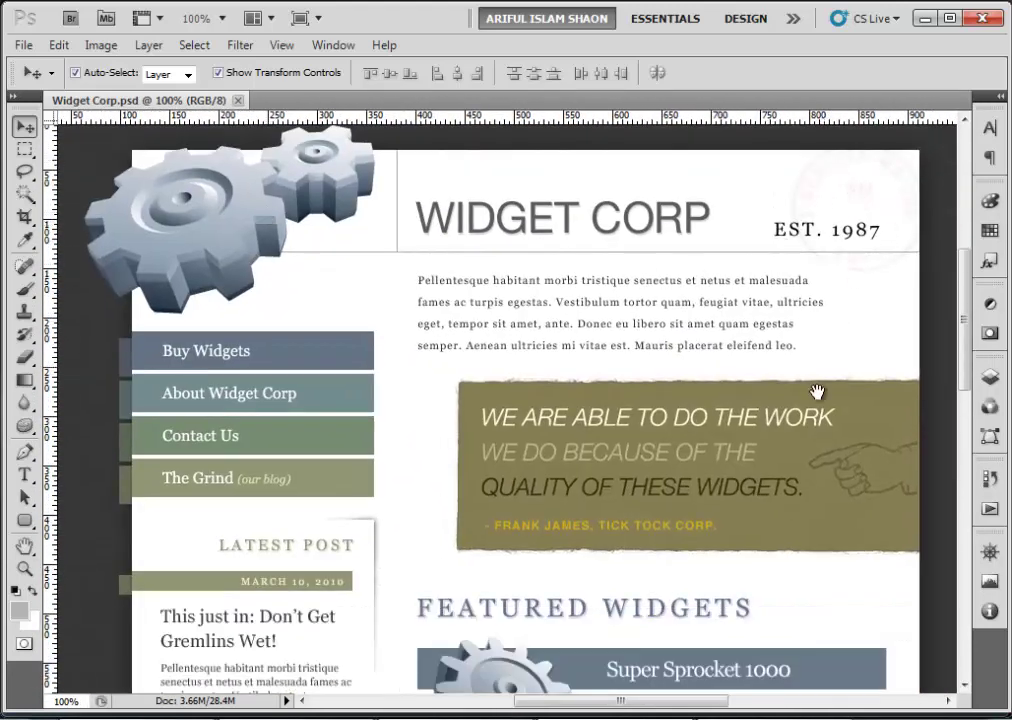
{"action": "left_click_drag", "start_coordinate": [818, 393], "coordinate": [801, 194]}
{"action": "scroll", "coordinate": [801, 194], "scroll_direction": "down", "scroll_amount": 2}
{"action": "scroll", "coordinate": [524, 483], "scroll_direction": "down", "scroll_amount": 4}
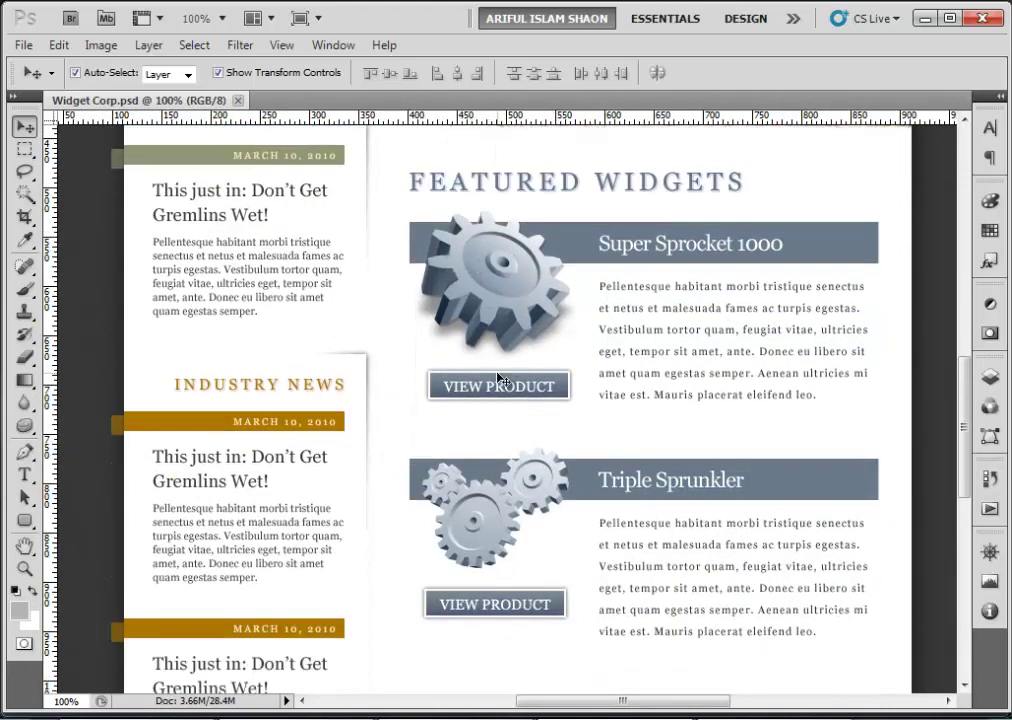
{"action": "scroll", "coordinate": [500, 380], "scroll_direction": "down", "scroll_amount": 6}
{"action": "scroll", "coordinate": [500, 380], "scroll_direction": "up", "scroll_amount": 15}
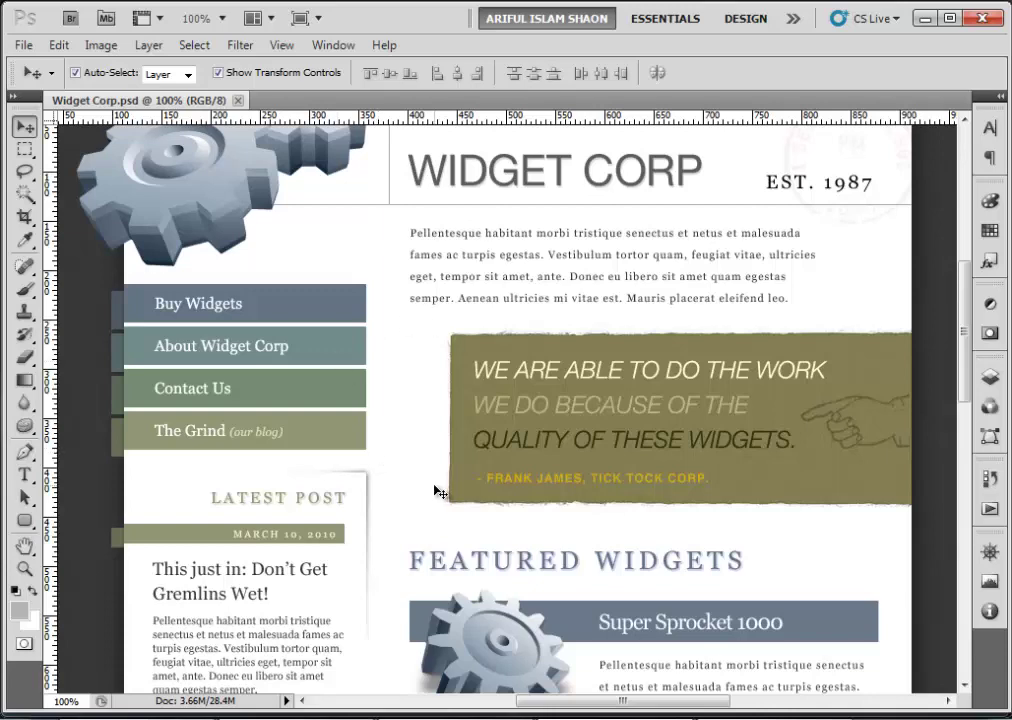
{"action": "scroll", "coordinate": [436, 490], "scroll_direction": "up", "scroll_amount": 5}
{"action": "scroll", "coordinate": [436, 491], "scroll_direction": "down", "scroll_amount": 2}
{"action": "scroll", "coordinate": [437, 491], "scroll_direction": "down", "scroll_amount": 3}
{"action": "scroll", "coordinate": [437, 491], "scroll_direction": "up", "scroll_amount": 4}
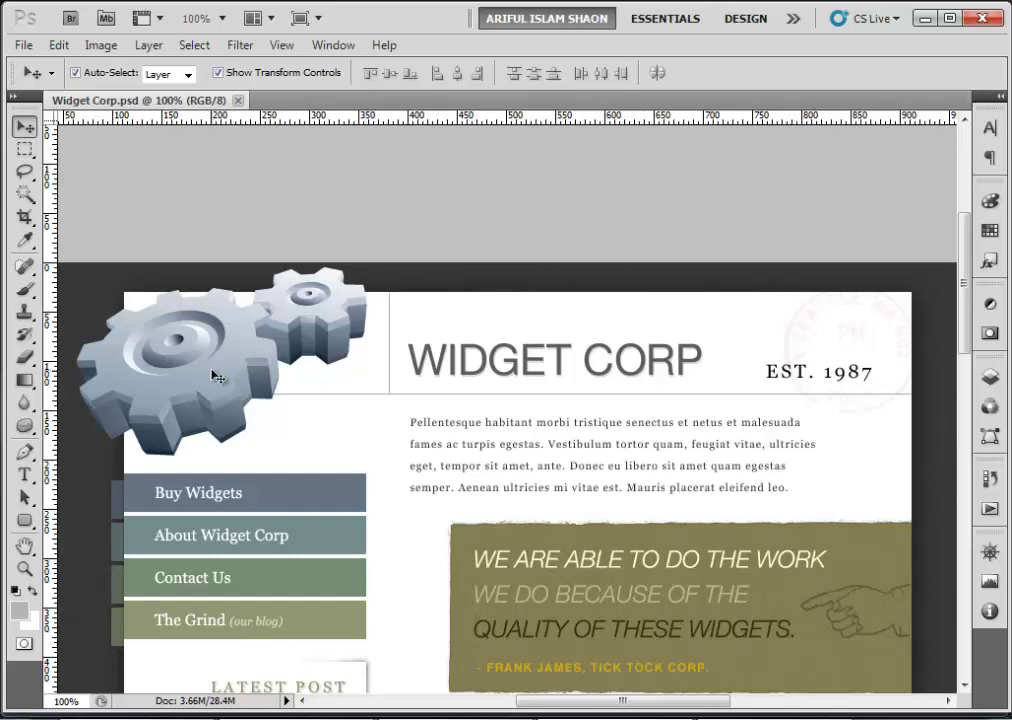
{"action": "scroll", "coordinate": [215, 377], "scroll_direction": "down", "scroll_amount": 6}
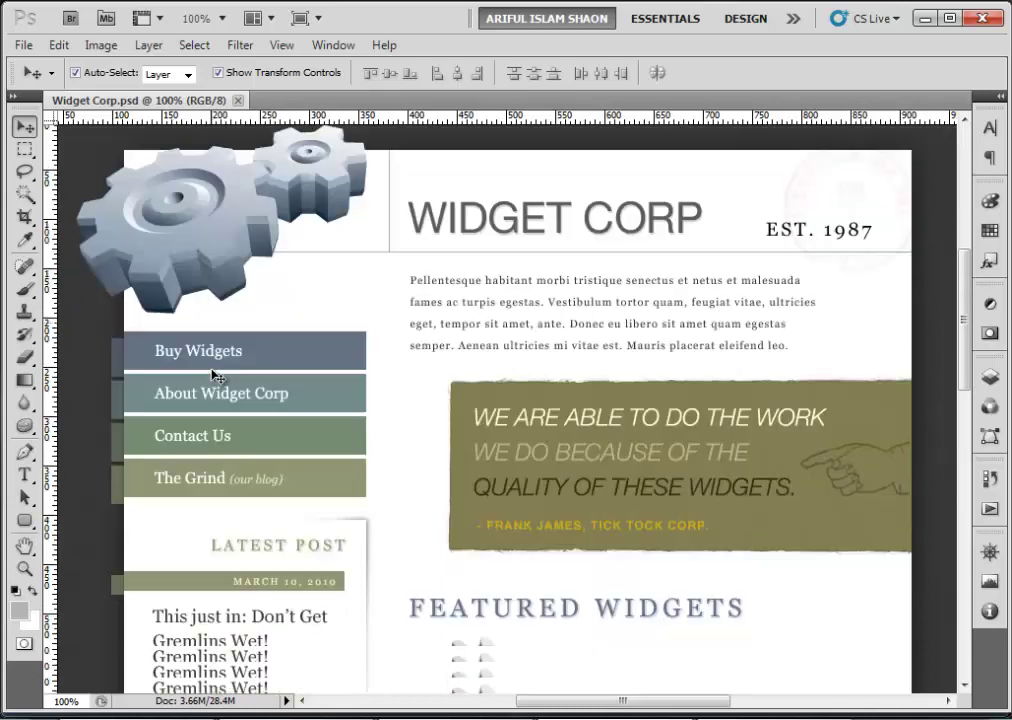
{"action": "scroll", "coordinate": [215, 377], "scroll_direction": "up", "scroll_amount": 4}
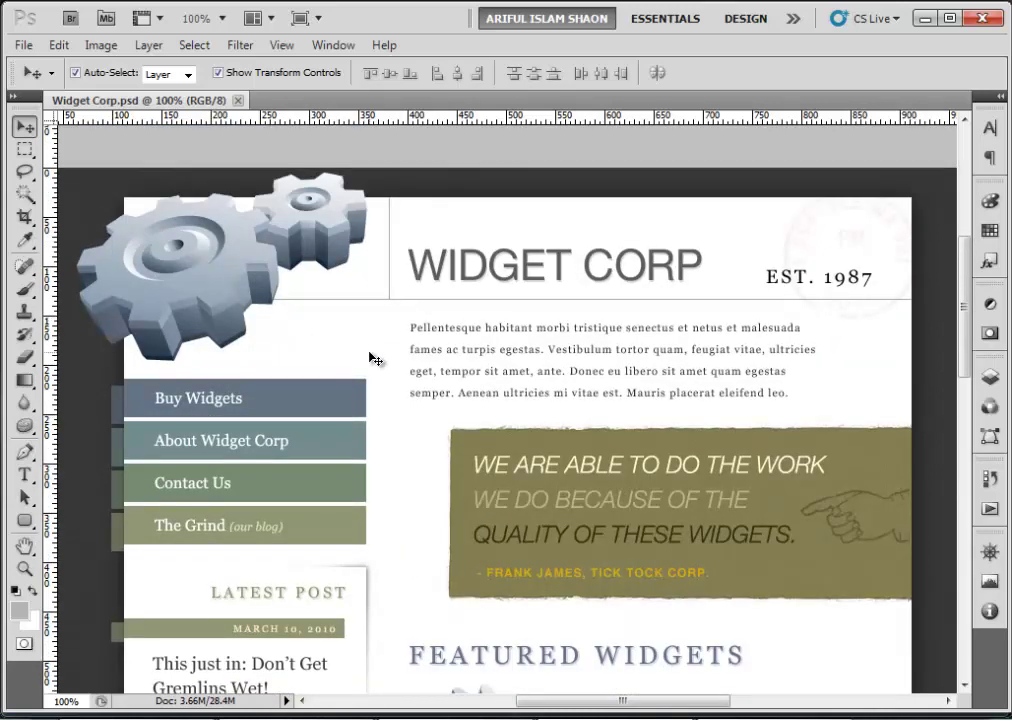
Crop the design to a square of about 37 × 37 px of plain dark textured background beside the gears logo
{"action": "left_click_drag", "start_coordinate": [303, 320], "coordinate": [424, 220]}
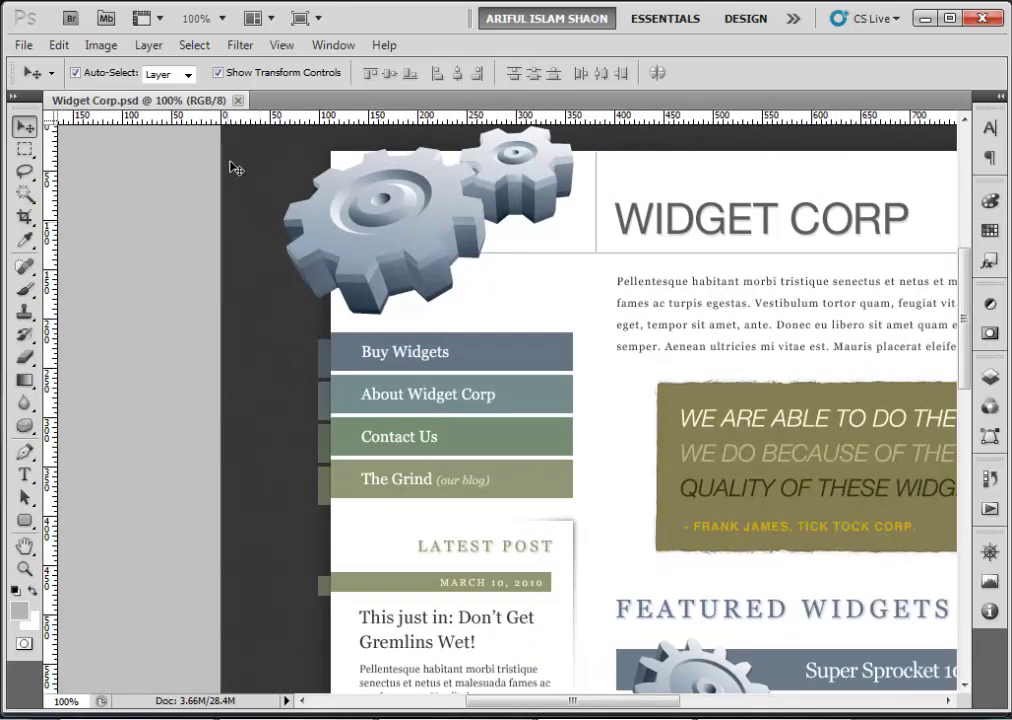
{"action": "scroll", "coordinate": [413, 385], "scroll_direction": "up", "scroll_amount": 3}
{"action": "scroll", "coordinate": [233, 475], "scroll_direction": "down", "scroll_amount": 3}
{"action": "left_click", "coordinate": [255, 397], "text": "ctrl"}
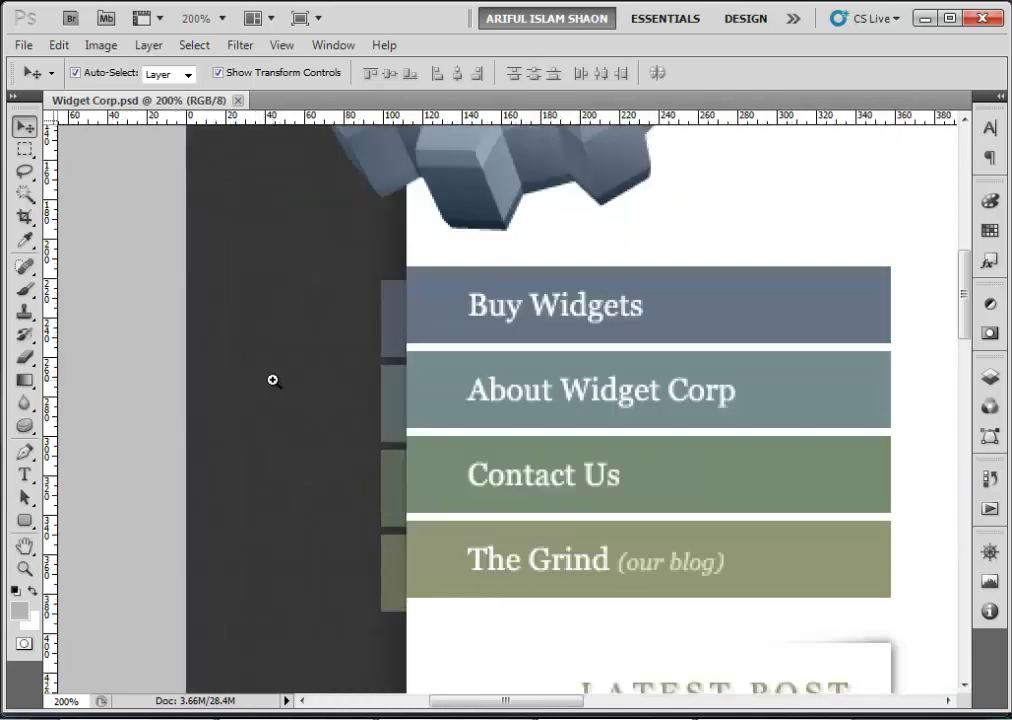
{"action": "left_click", "coordinate": [271, 379], "text": "ctrl"}
{"action": "left_click", "coordinate": [282, 345], "text": "ctrl"}
{"action": "left_click", "coordinate": [282, 347], "text": "ctrl"}
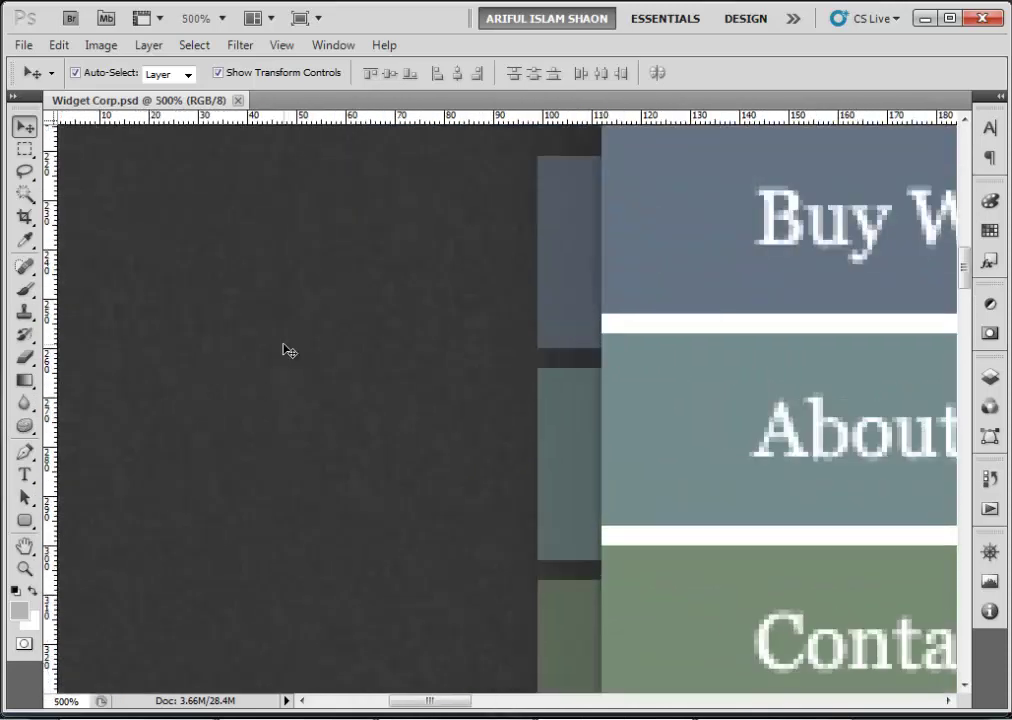
{"action": "left_click_drag", "start_coordinate": [239, 278], "coordinate": [355, 480]}
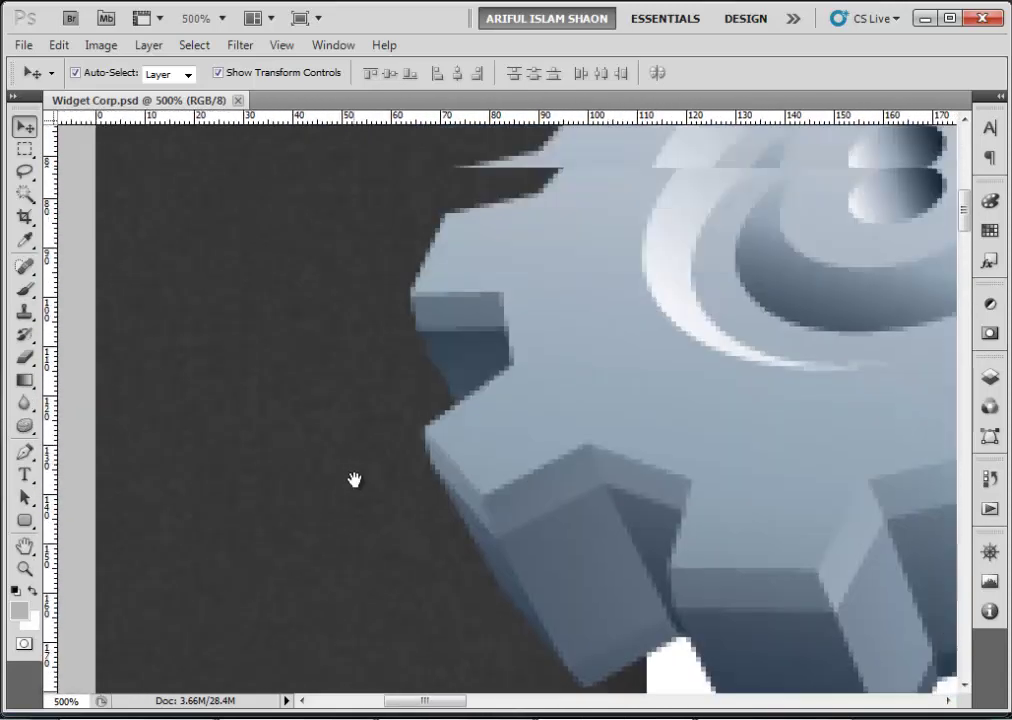
{"action": "left_click_drag", "start_coordinate": [348, 265], "coordinate": [341, 456]}
{"action": "left_click_drag", "start_coordinate": [350, 257], "coordinate": [368, 290]}
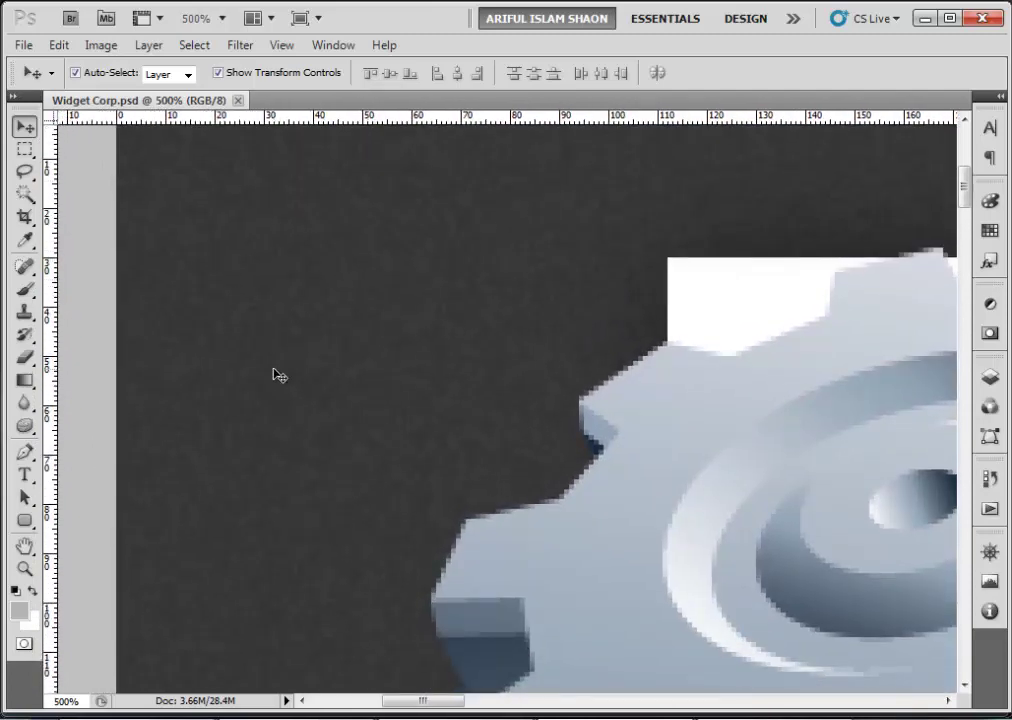
{"action": "left_click", "coordinate": [24, 217]}
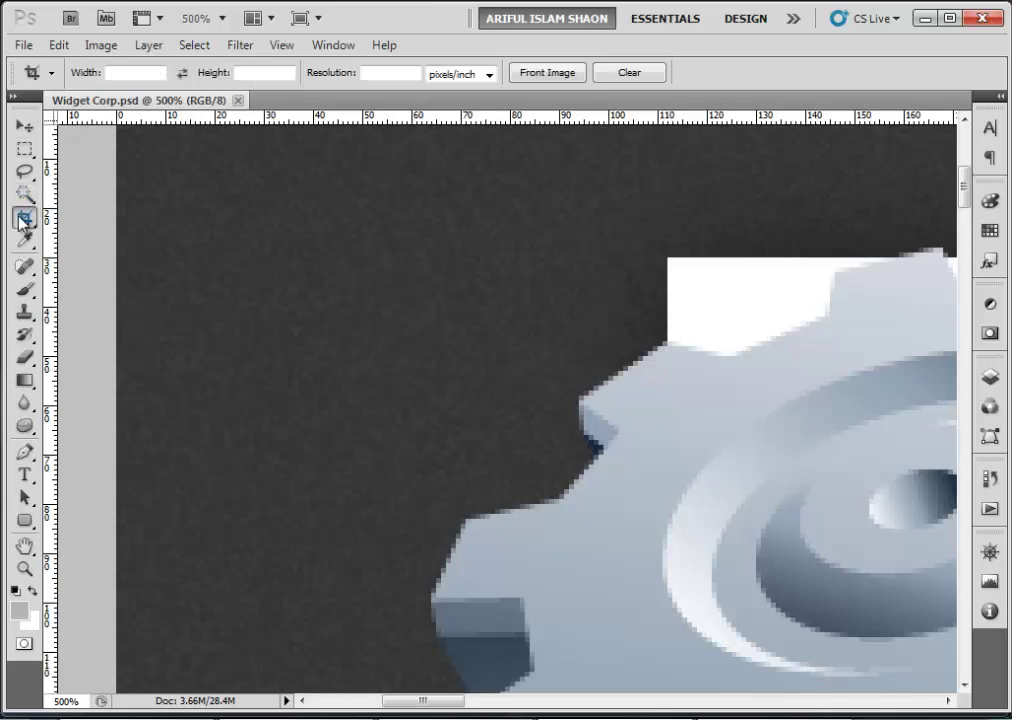
{"action": "left_click_drag", "start_coordinate": [157, 205], "coordinate": [337, 383]}
{"action": "key", "text": "Return"}
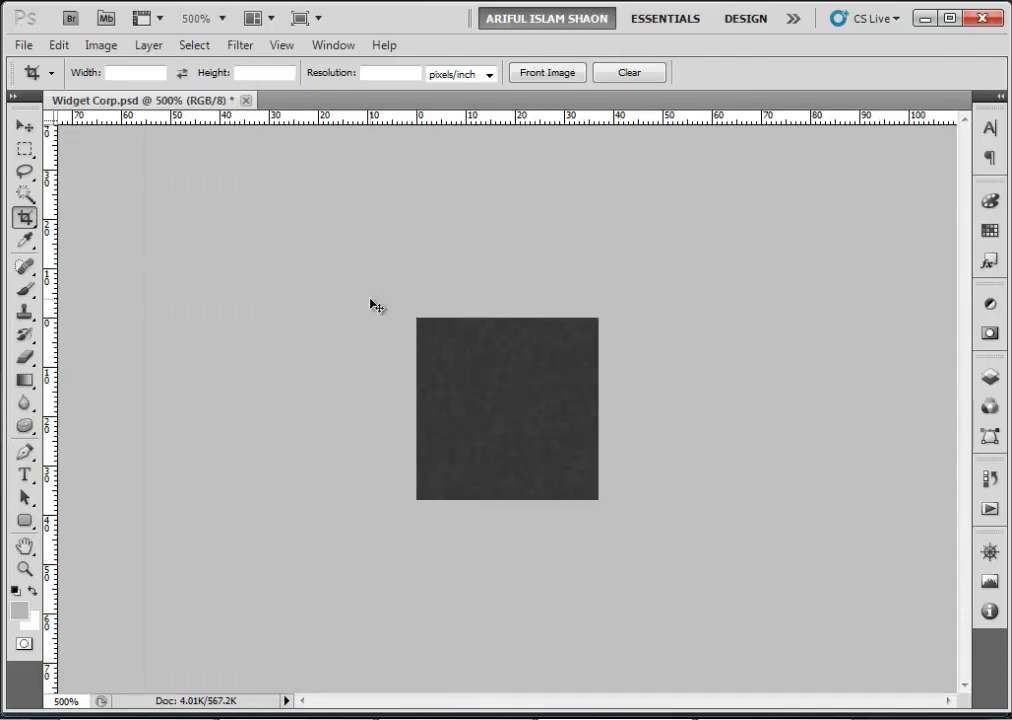
Save the cropped background tile for web as a PNG-24 named bg.png in the images folder inside Widget Corp
{"action": "key", "text": "ctrl+alt+shift+s"}
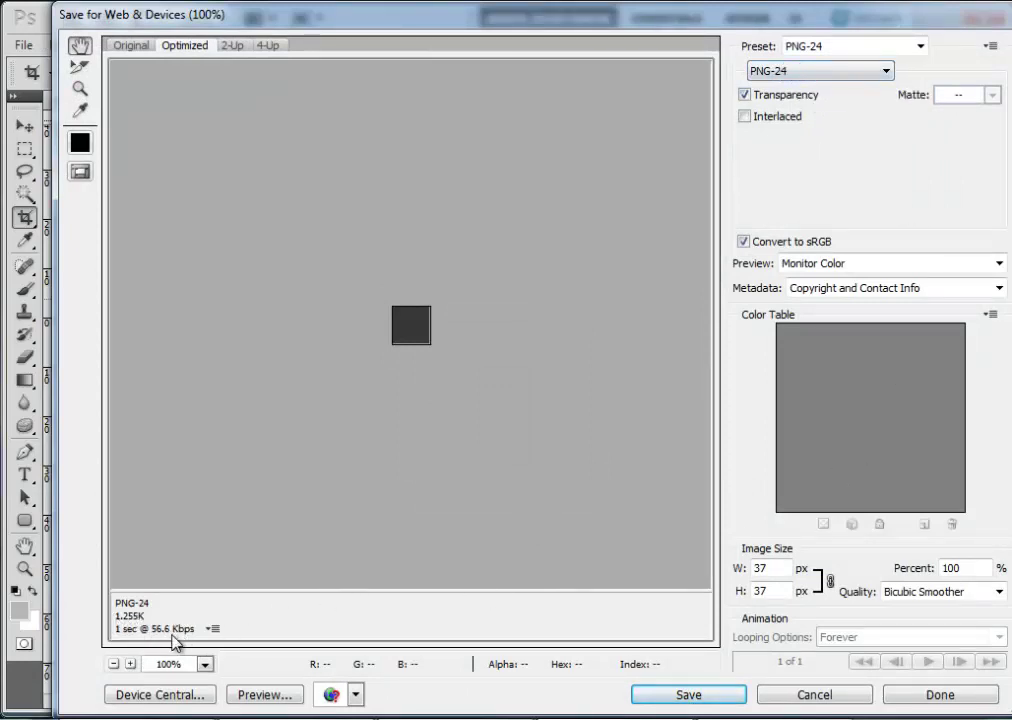
{"action": "left_click", "coordinate": [727, 698]}
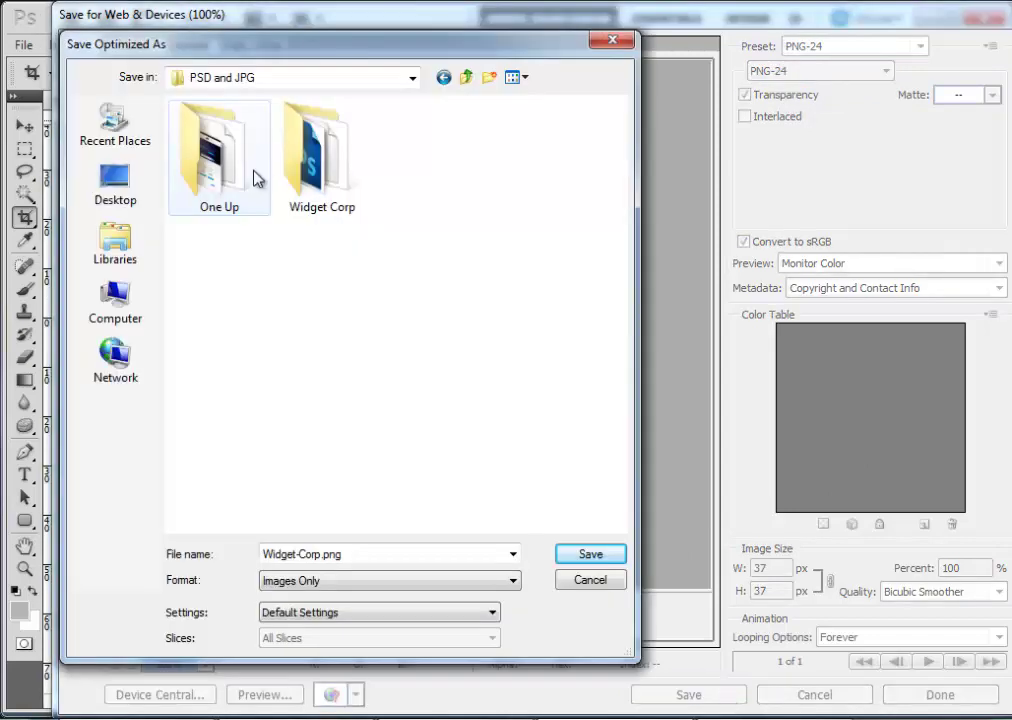
{"action": "double_click", "coordinate": [315, 150]}
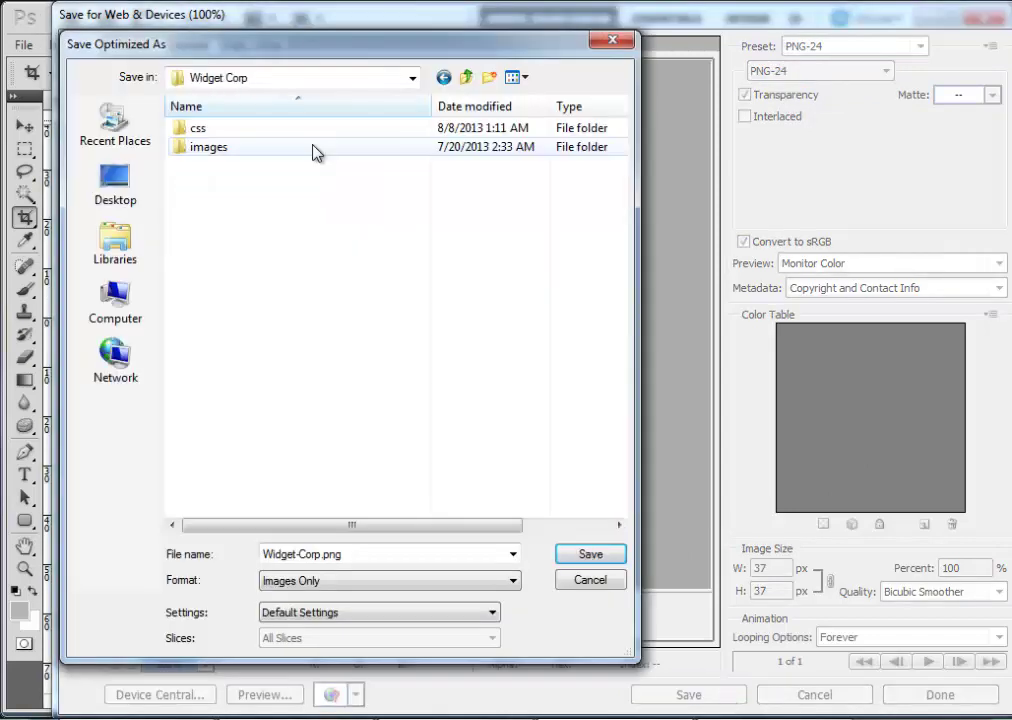
{"action": "double_click", "coordinate": [208, 148]}
{"action": "left_click", "coordinate": [302, 556]}
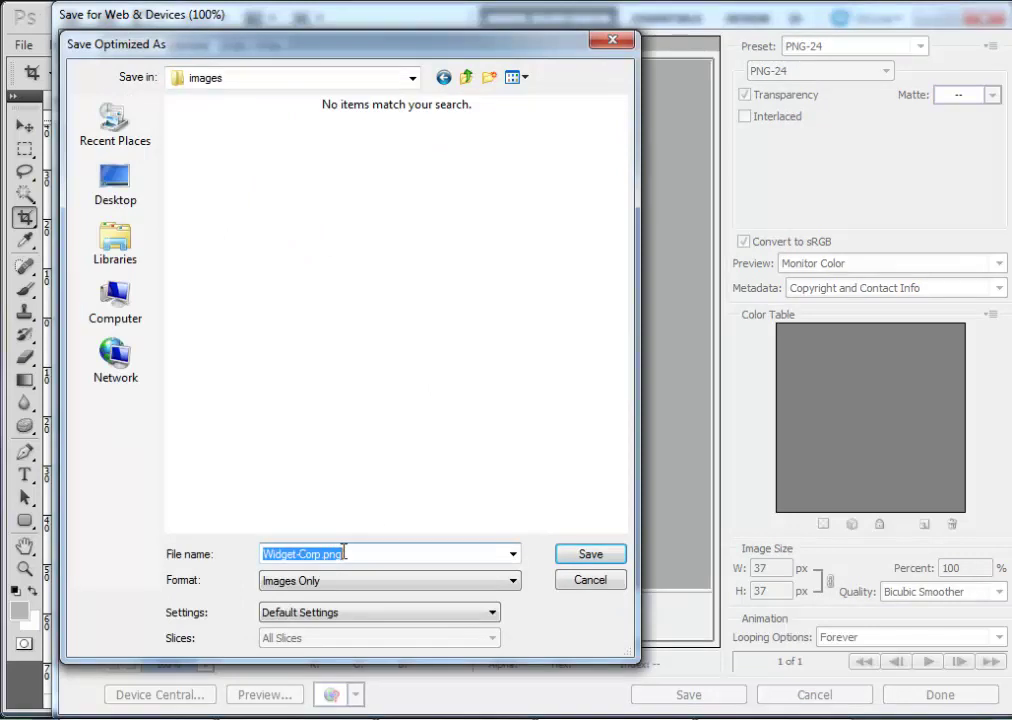
{"action": "key", "text": "End"}
{"action": "left_click_drag", "start_coordinate": [321, 548], "coordinate": [263, 544]}
{"action": "type", "text": "bg"}
{"action": "key", "text": "Return"}
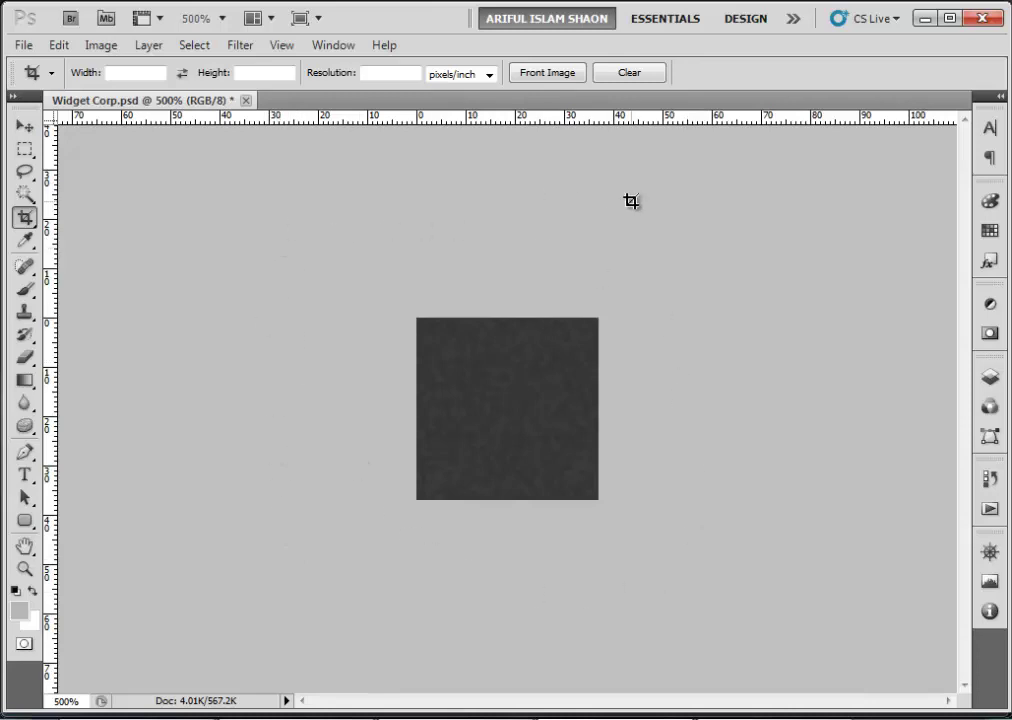
Restore the full page design from the original Widget Corp.psd snapshot in the document's history
{"action": "left_click", "coordinate": [327, 46]}
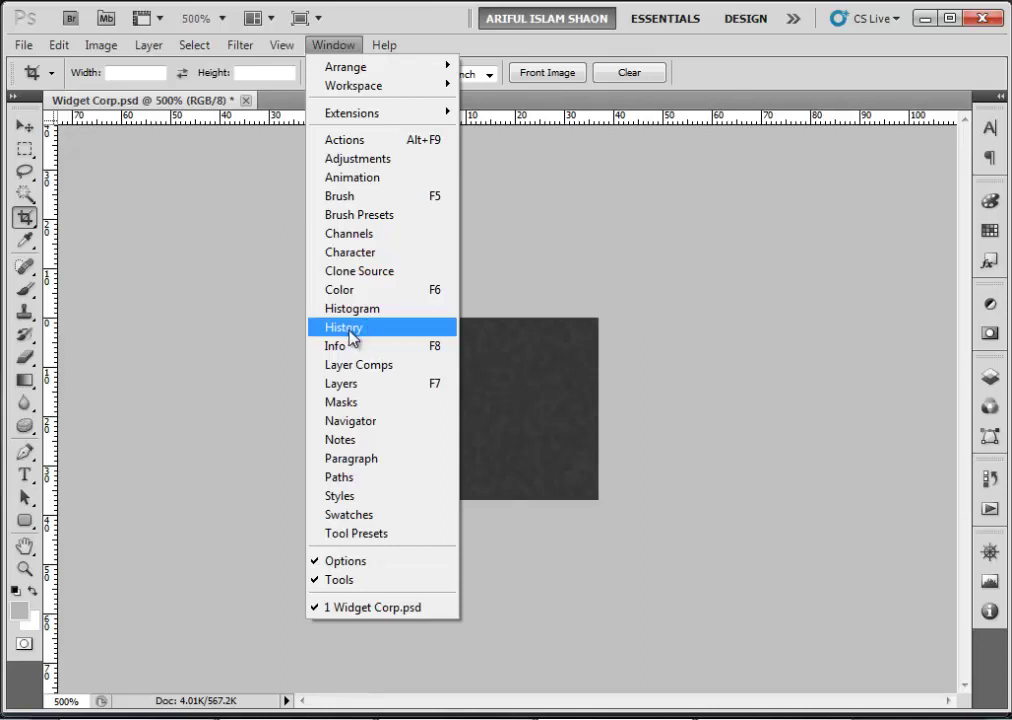
{"action": "left_click", "coordinate": [690, 360]}
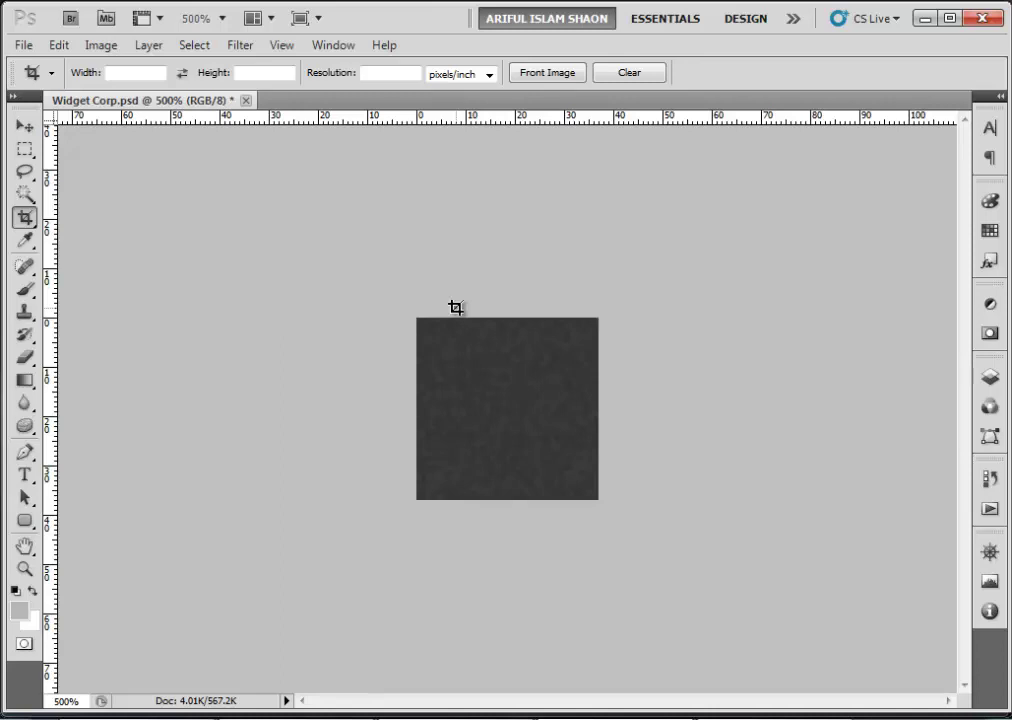
{"action": "left_click", "coordinate": [989, 479]}
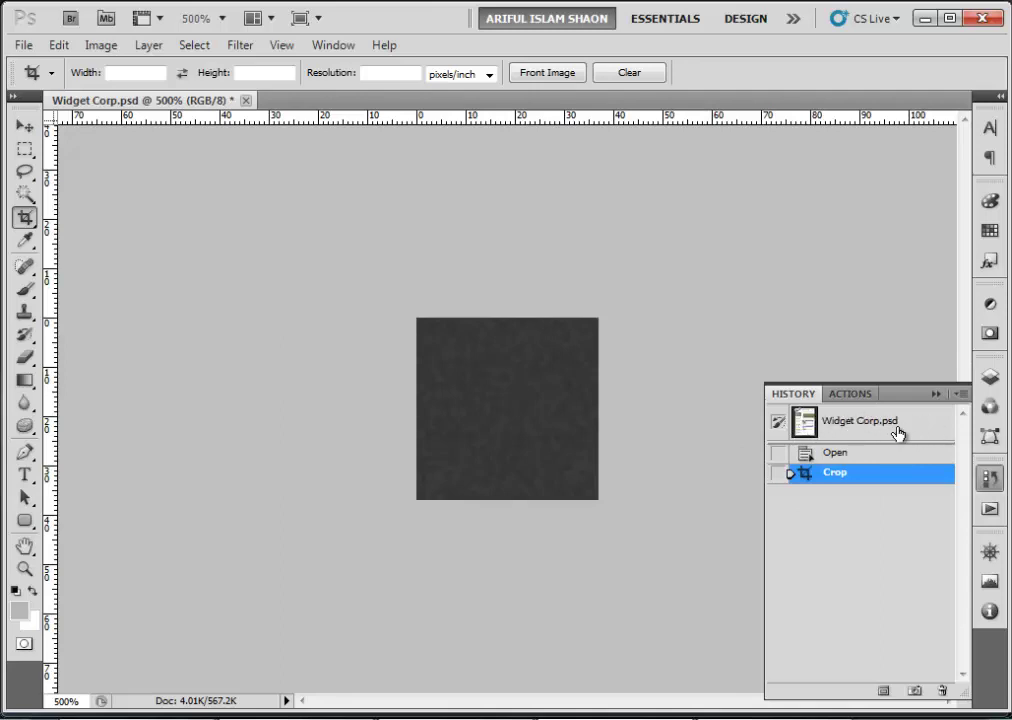
{"action": "left_click", "coordinate": [838, 421]}
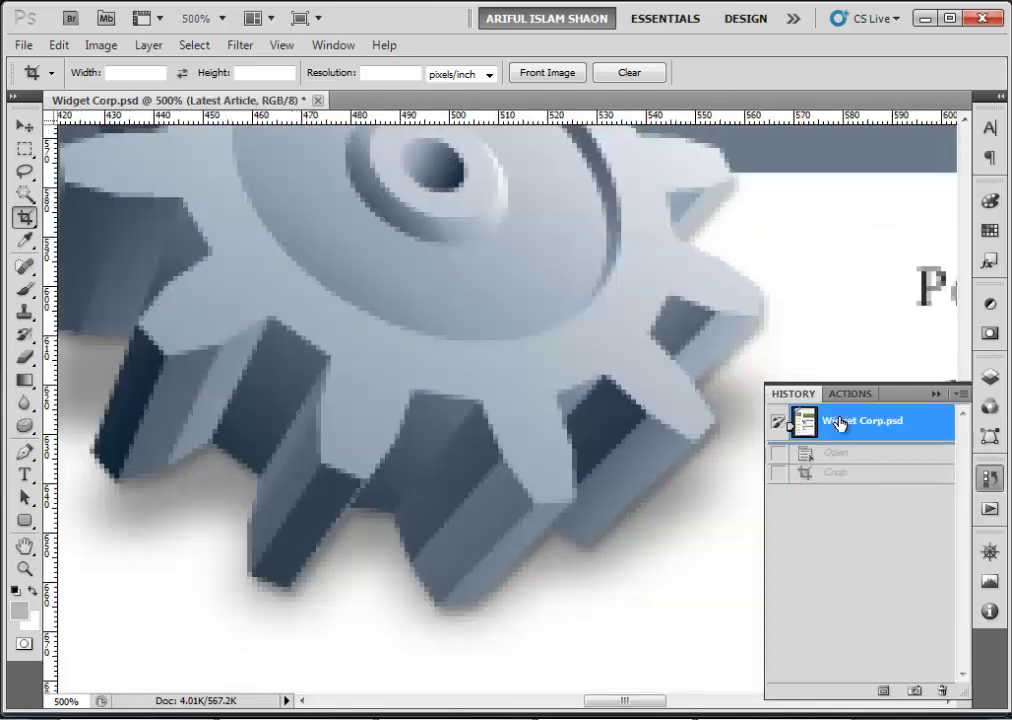
Select the gears logo in the page header with the Move tool and show the layer list
{"action": "left_click", "coordinate": [499, 240], "text": "alt"}
{"action": "left_click", "coordinate": [499, 240], "text": "alt"}
{"action": "left_click", "coordinate": [499, 240], "text": "alt"}
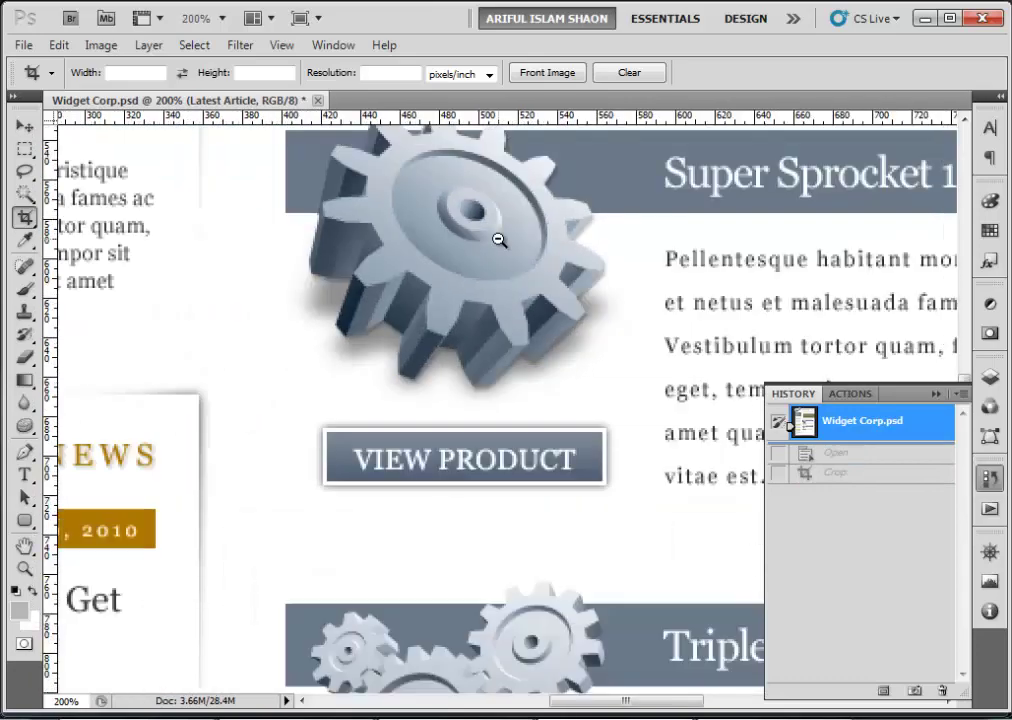
{"action": "left_click", "coordinate": [499, 240], "text": "alt"}
{"action": "left_click_drag", "start_coordinate": [400, 171], "coordinate": [417, 475]}
{"action": "left_click_drag", "start_coordinate": [365, 283], "coordinate": [470, 415]}
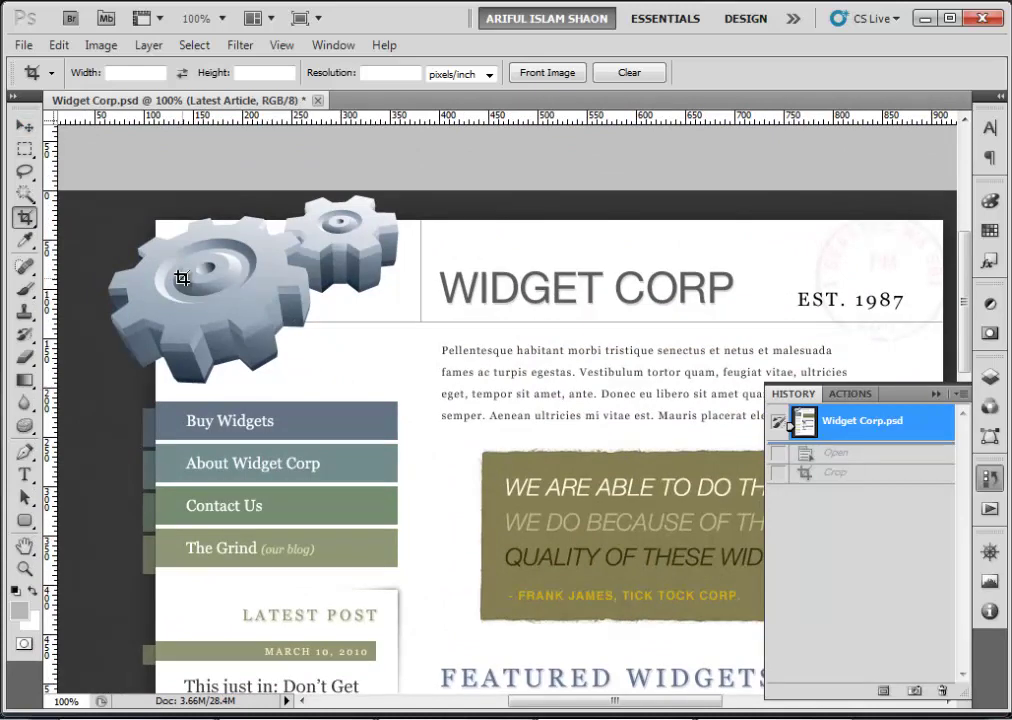
{"action": "left_click", "coordinate": [24, 126]}
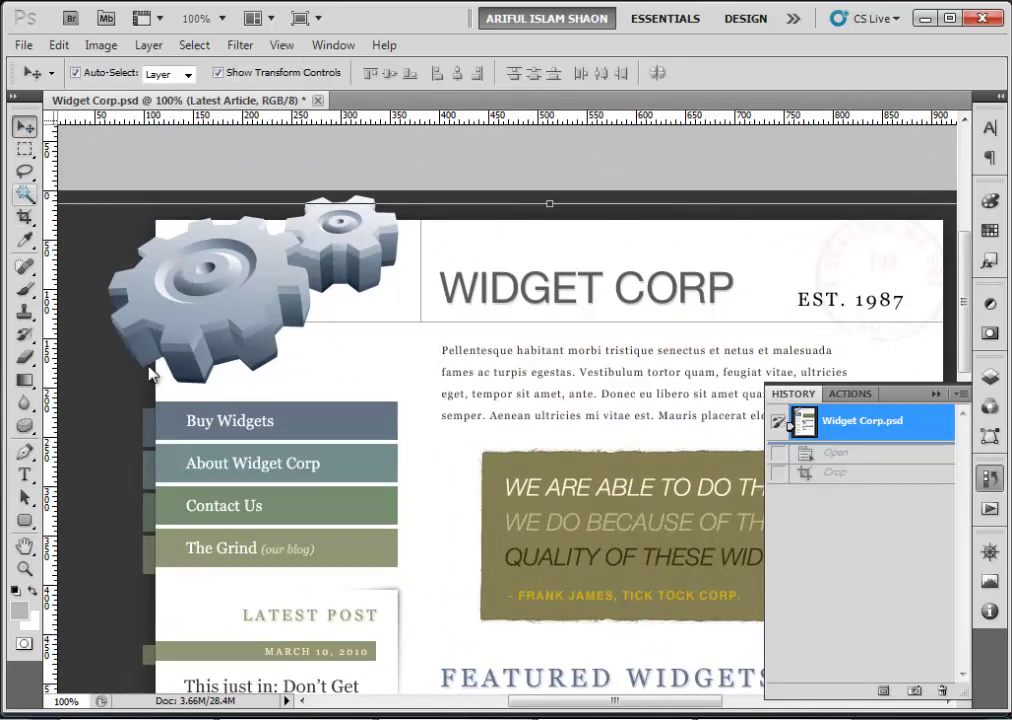
{"action": "left_click", "coordinate": [248, 276]}
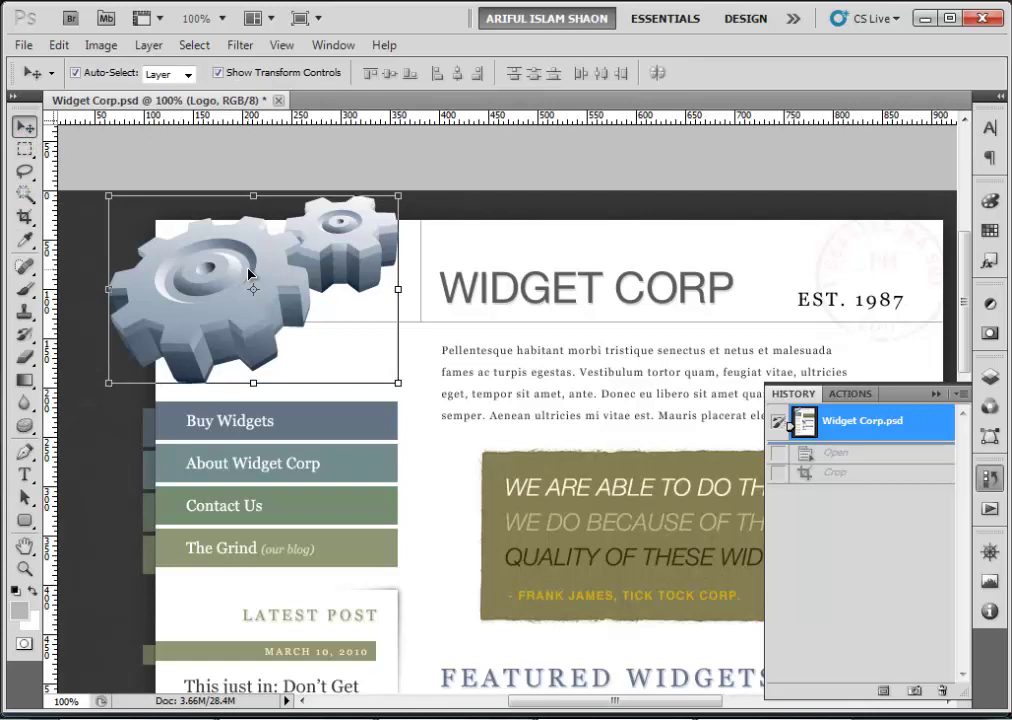
{"action": "key", "text": "F7"}
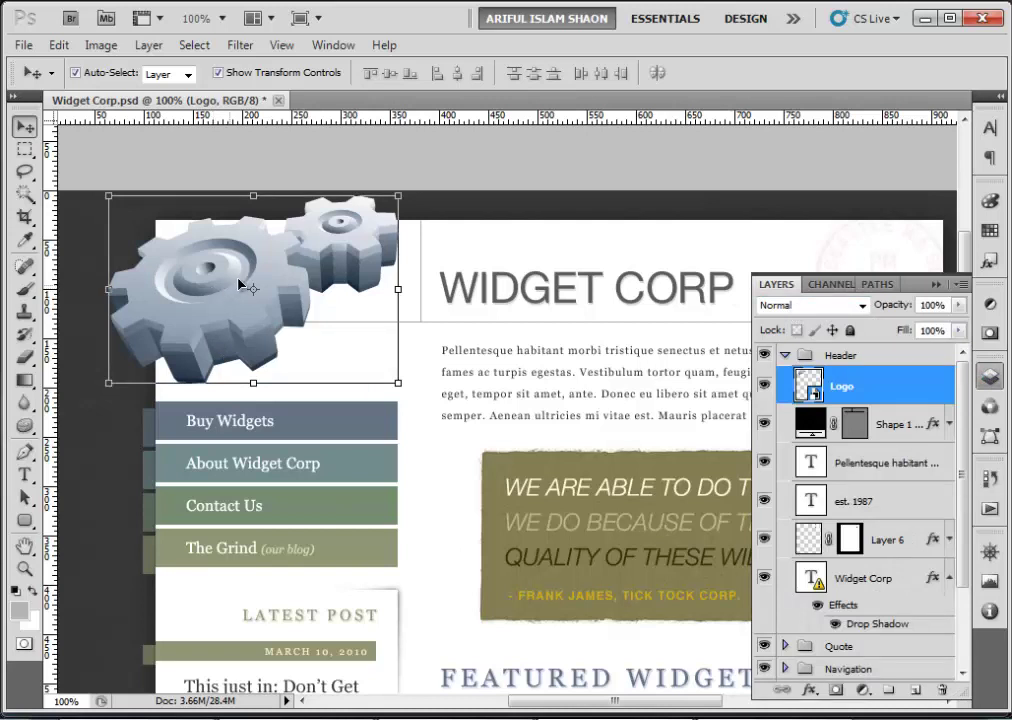
Collapse the Header group to view the design's top-level layer groups and reselect the gears logo
{"action": "left_click", "coordinate": [780, 357]}
{"action": "left_click", "coordinate": [784, 356]}
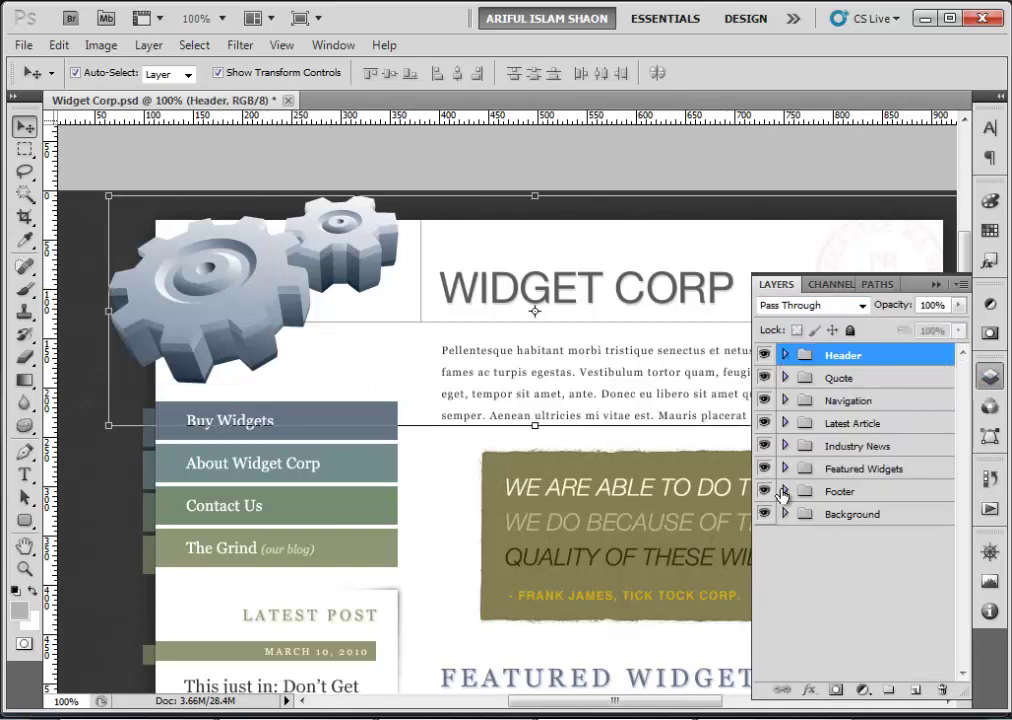
{"action": "left_click", "coordinate": [836, 612]}
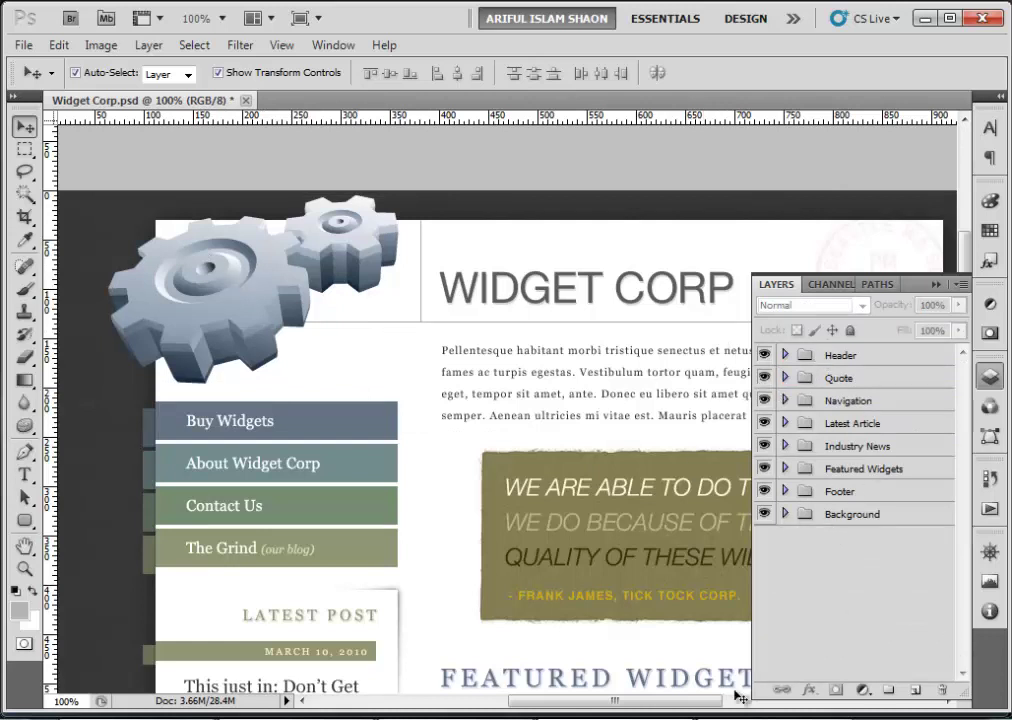
{"action": "left_click", "coordinate": [256, 266]}
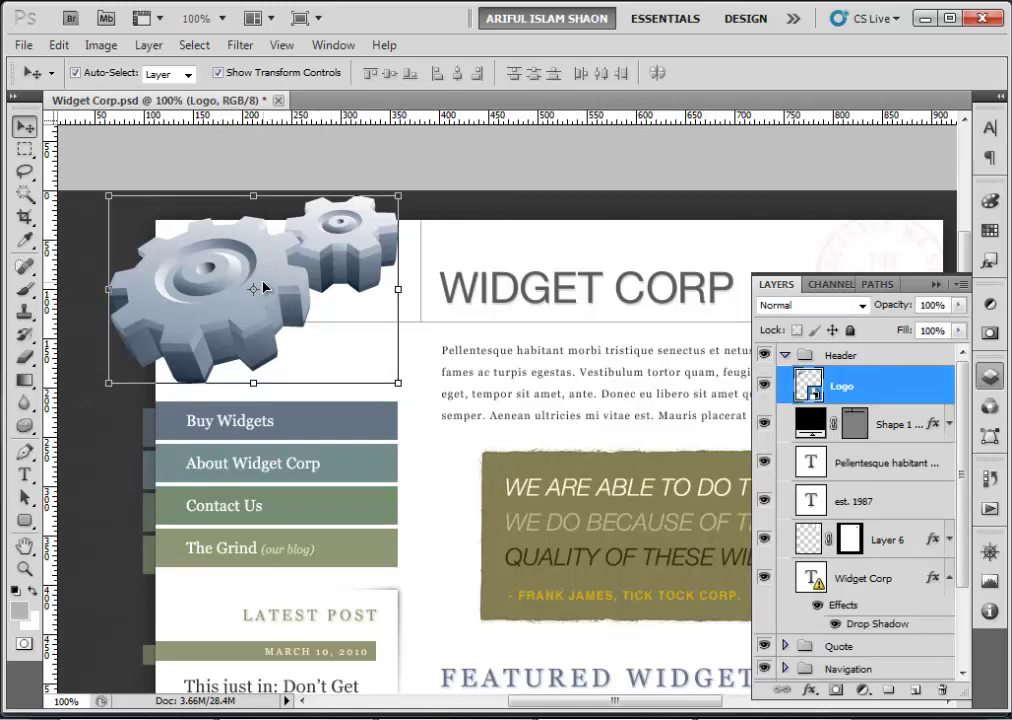
Try to crop the page to about 340 × 205 px around the gears logo, and restore the full design from the Widget Corp.psd snapshot
{"action": "left_click", "coordinate": [24, 217]}
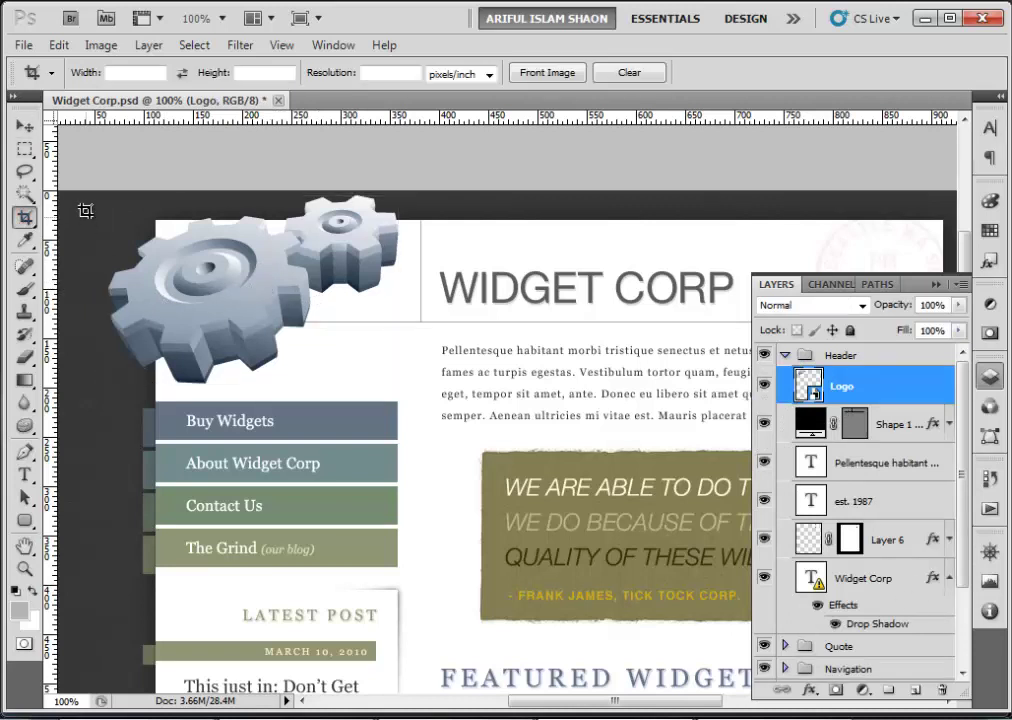
{"action": "left_click_drag", "start_coordinate": [85, 195], "coordinate": [420, 377]}
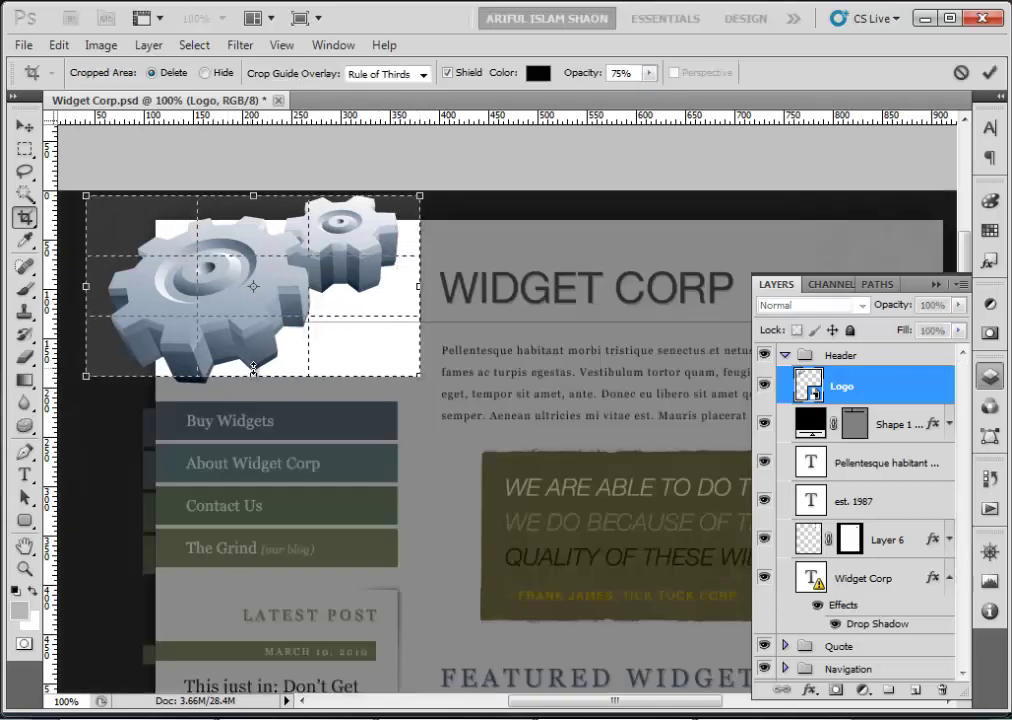
{"action": "key", "text": "Escape"}
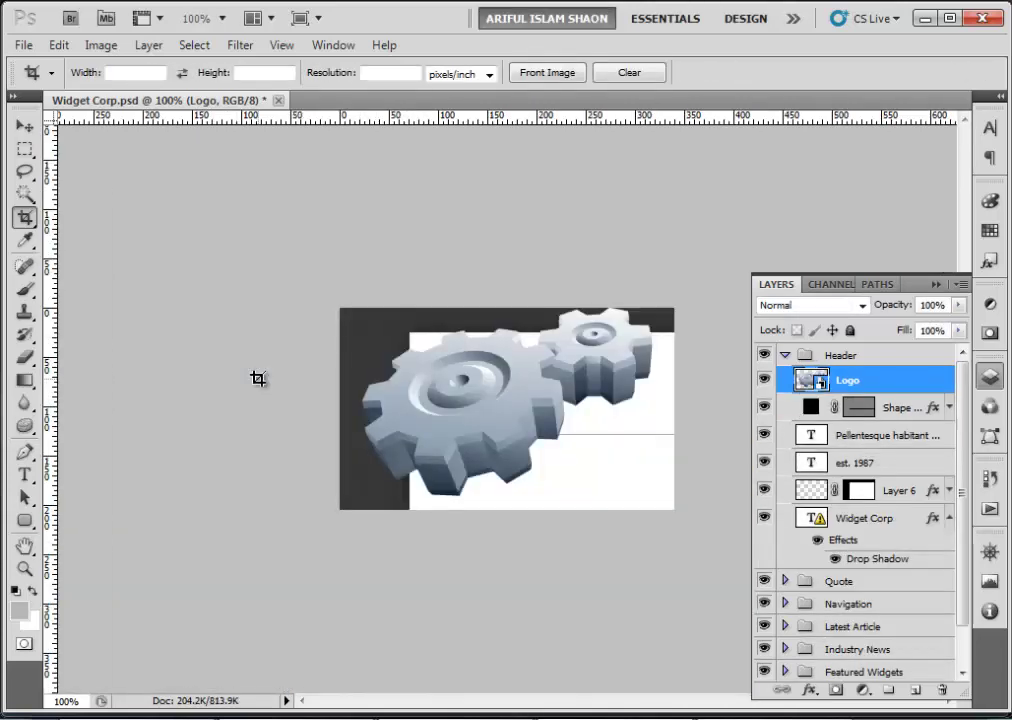
{"action": "left_click", "coordinate": [25, 127]}
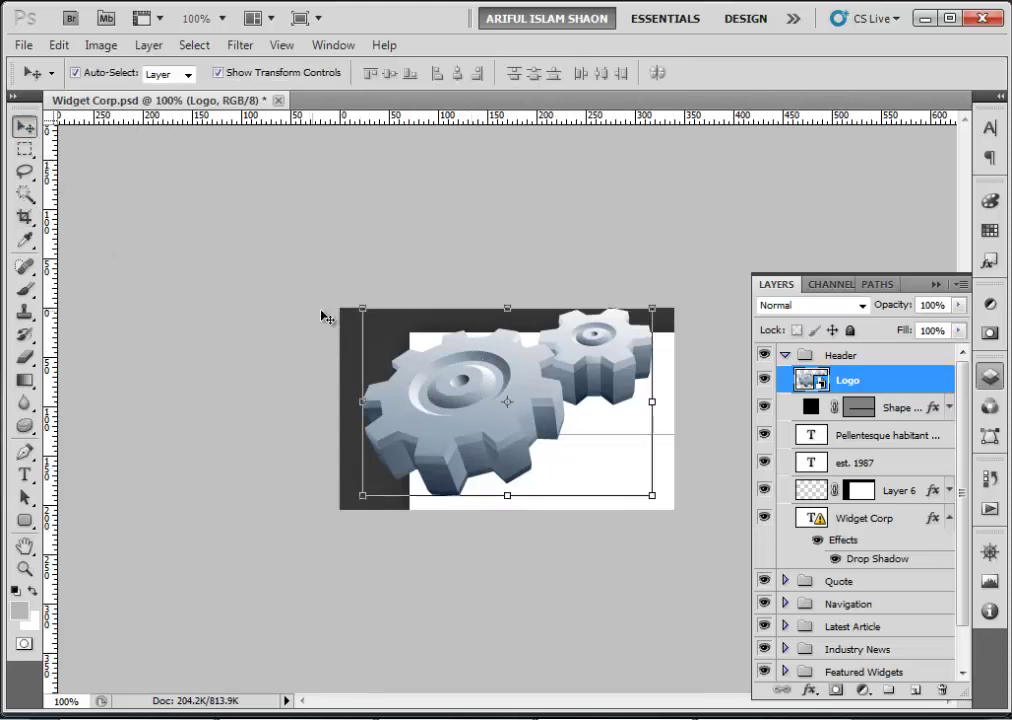
{"action": "left_click", "coordinate": [389, 334]}
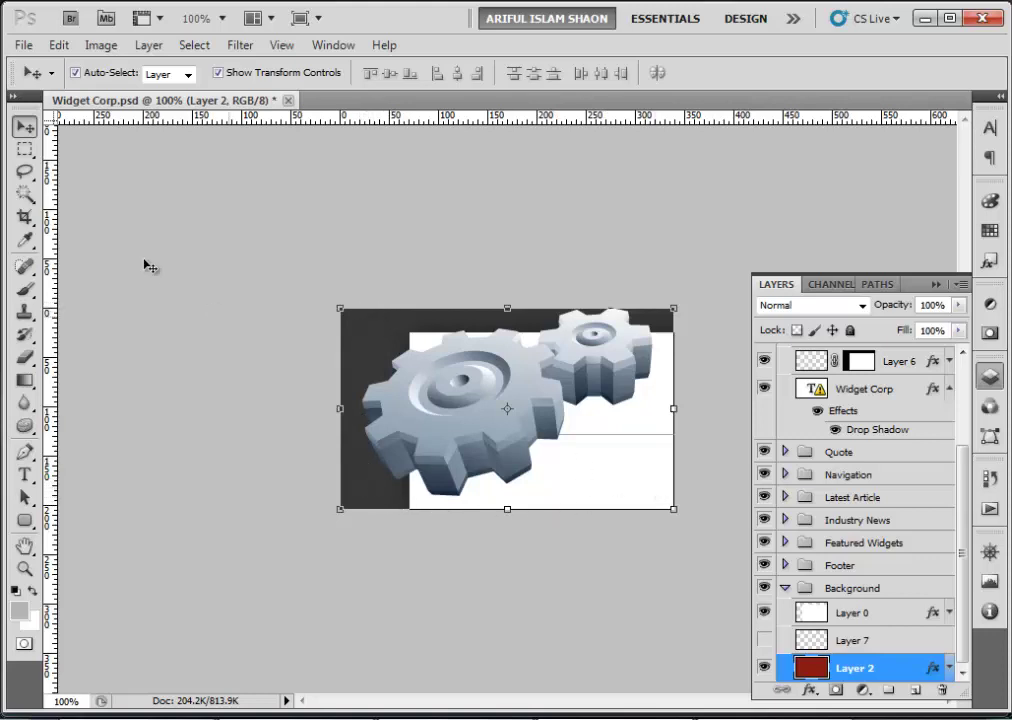
{"action": "left_click", "coordinate": [988, 480]}
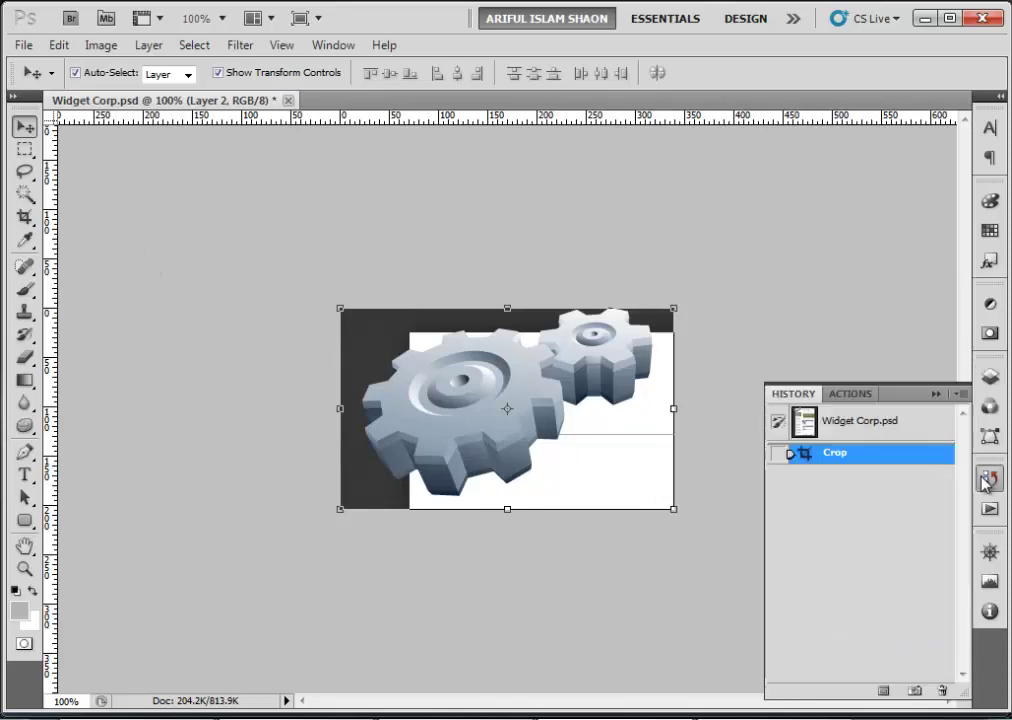
{"action": "left_click", "coordinate": [832, 428]}
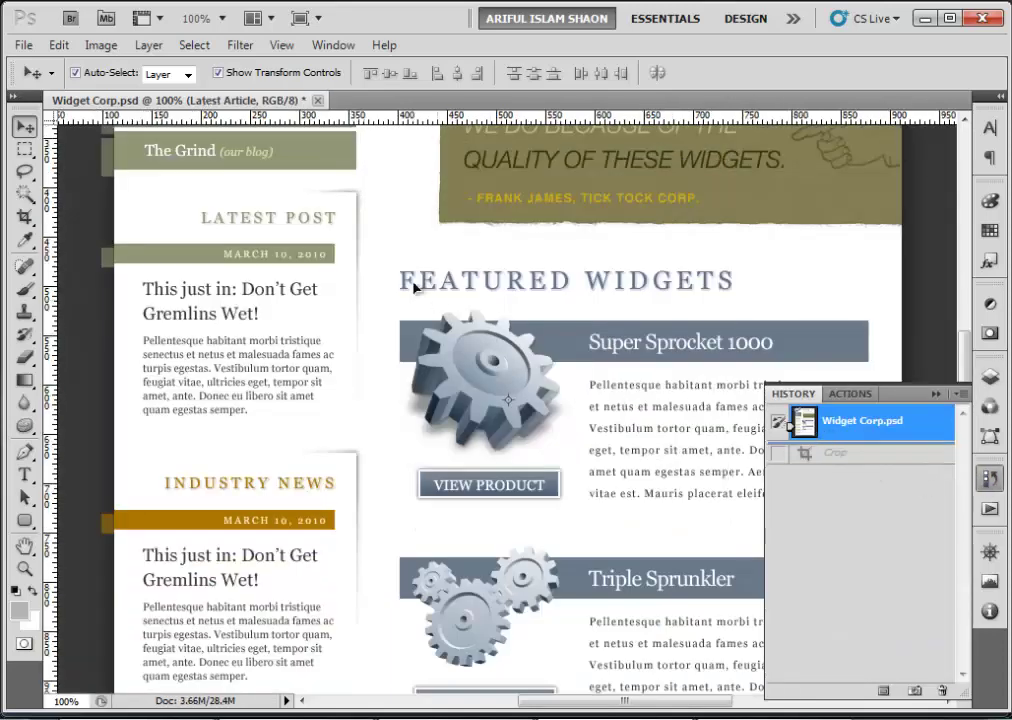
Select the gears logo in the page header and hide every layer except Logo so it sits on transparency
{"action": "scroll", "coordinate": [415, 287], "scroll_direction": "up", "scroll_amount": 10}
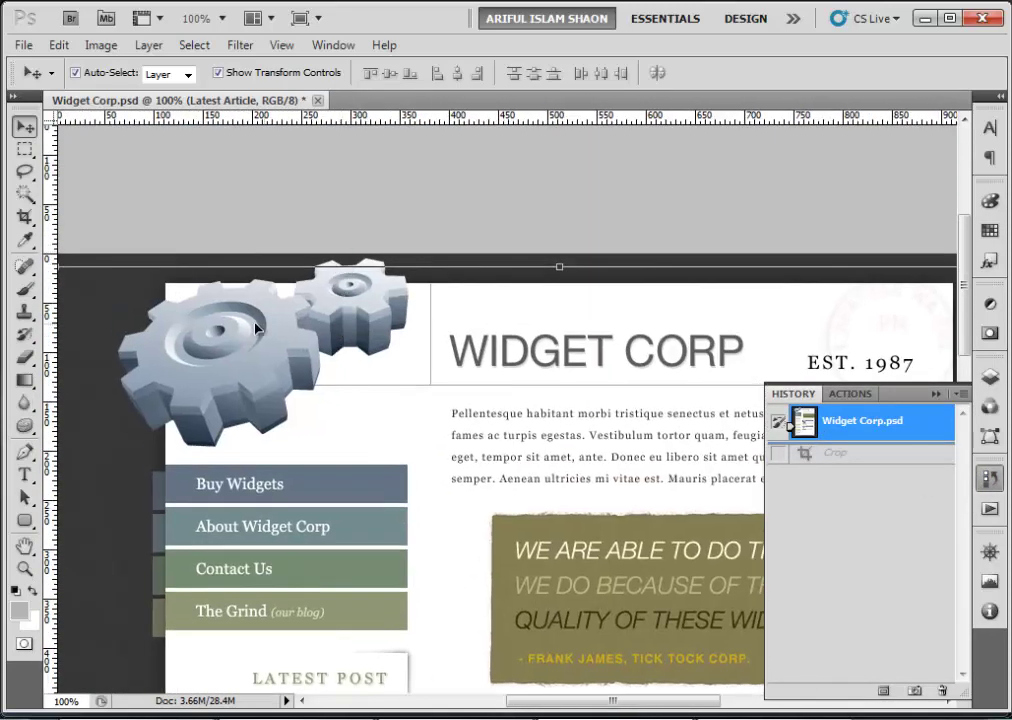
{"action": "left_click", "coordinate": [256, 328]}
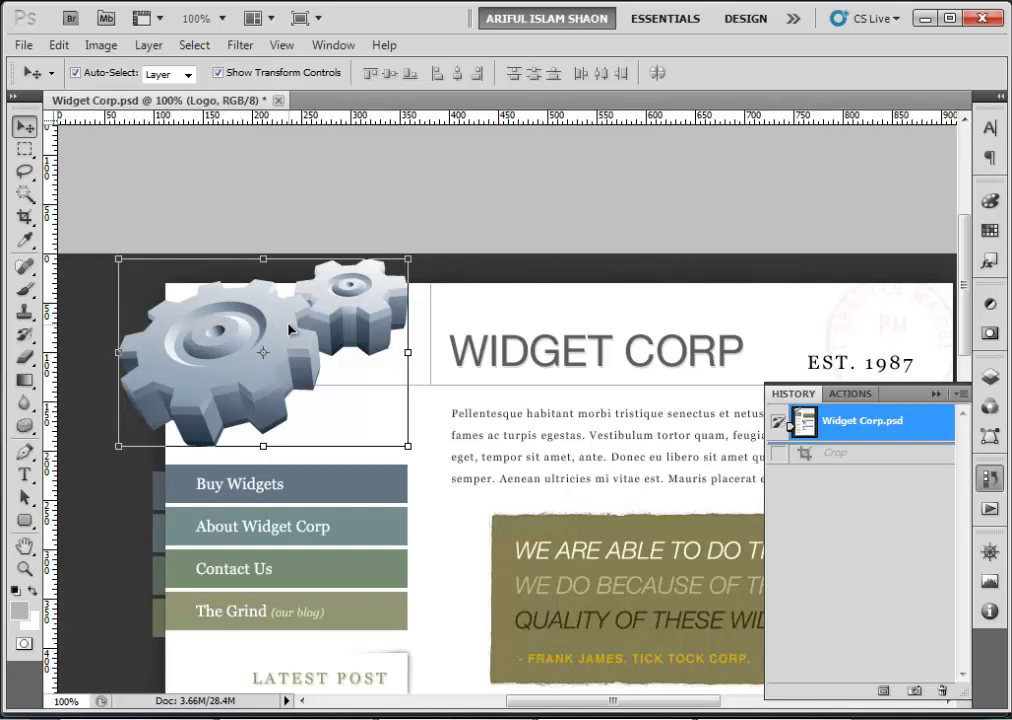
{"action": "left_click", "coordinate": [990, 376]}
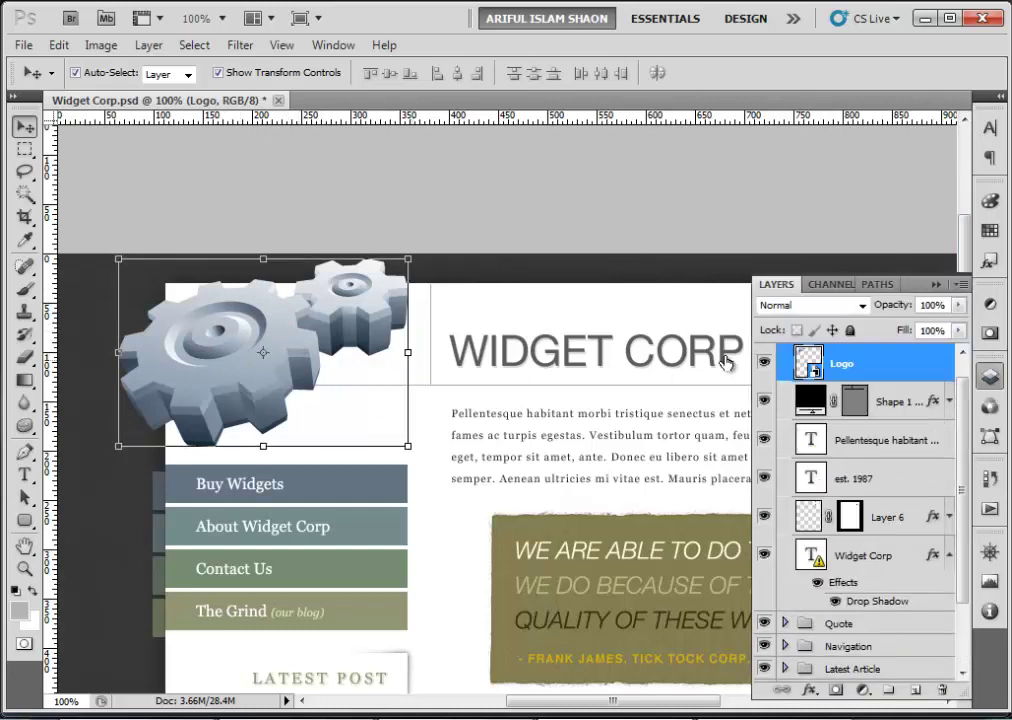
{"action": "left_click_drag", "start_coordinate": [958, 418], "coordinate": [962, 380]}
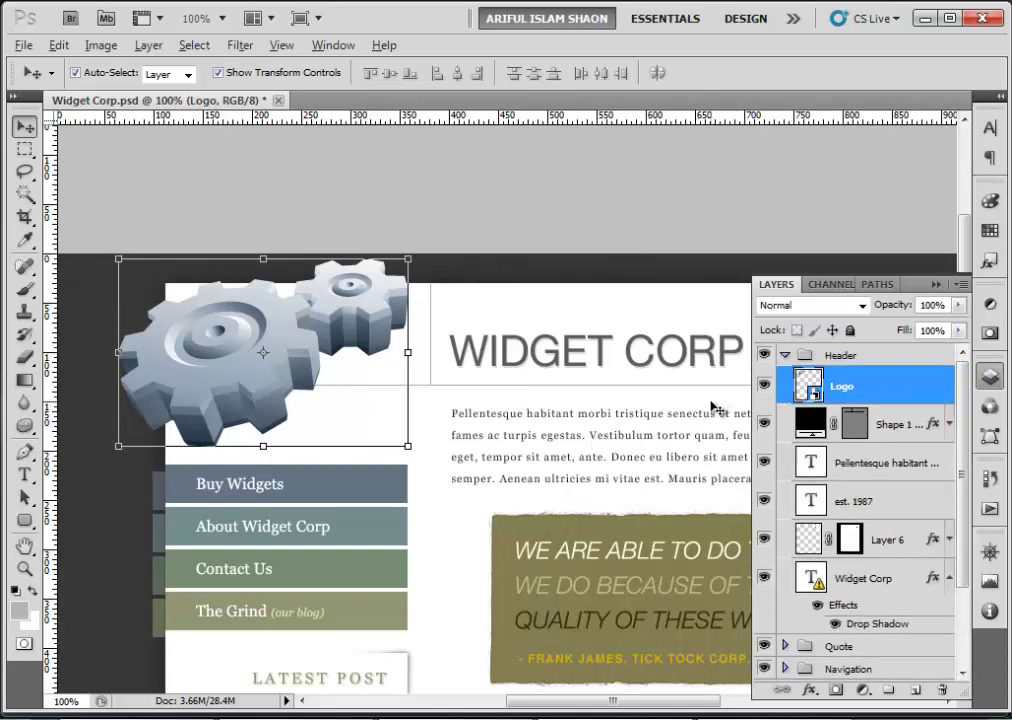
{"action": "left_click", "coordinate": [765, 386], "text": "alt"}
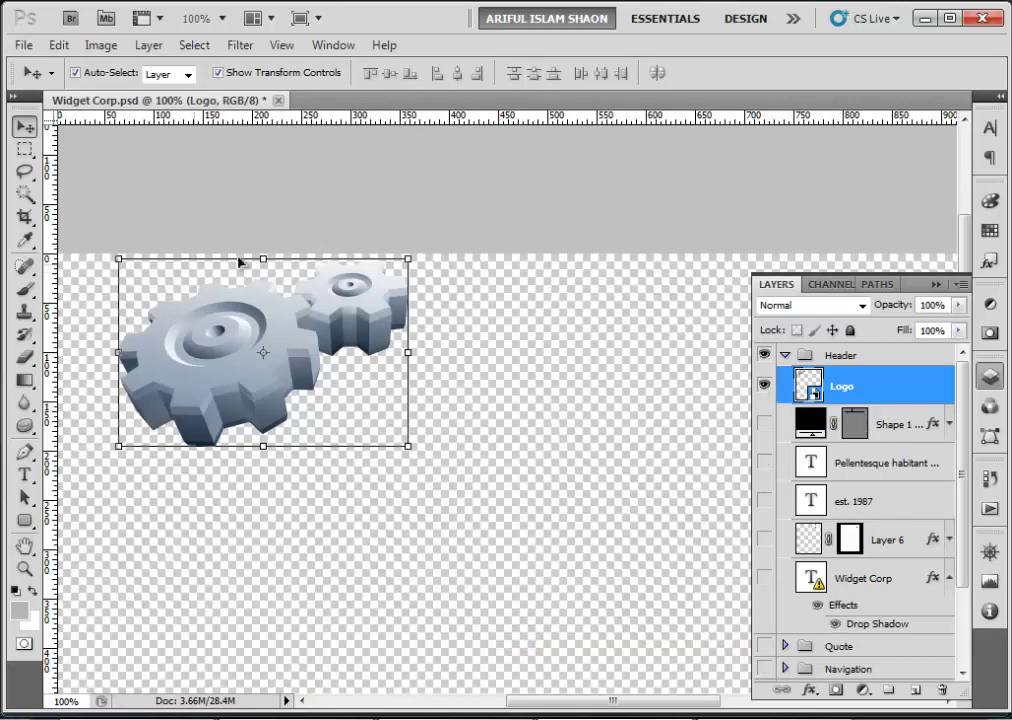
{"action": "scroll", "coordinate": [481, 427], "scroll_direction": "down", "scroll_amount": 10}
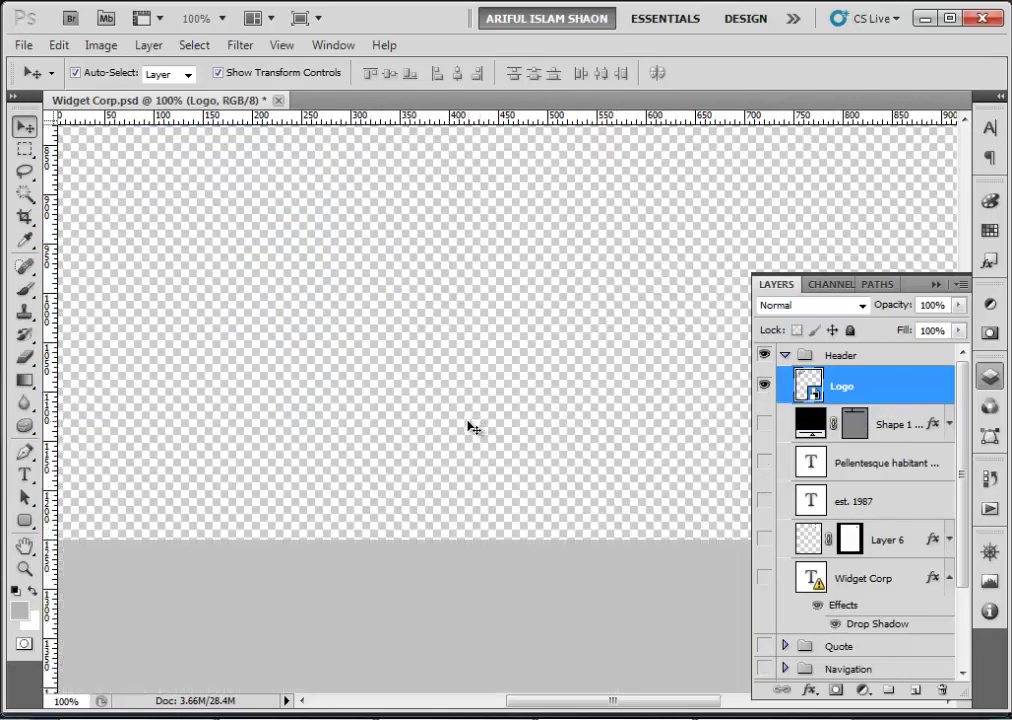
{"action": "scroll", "coordinate": [470, 425], "scroll_direction": "up", "scroll_amount": 2}
{"action": "scroll", "coordinate": [470, 427], "scroll_direction": "up", "scroll_amount": 8}
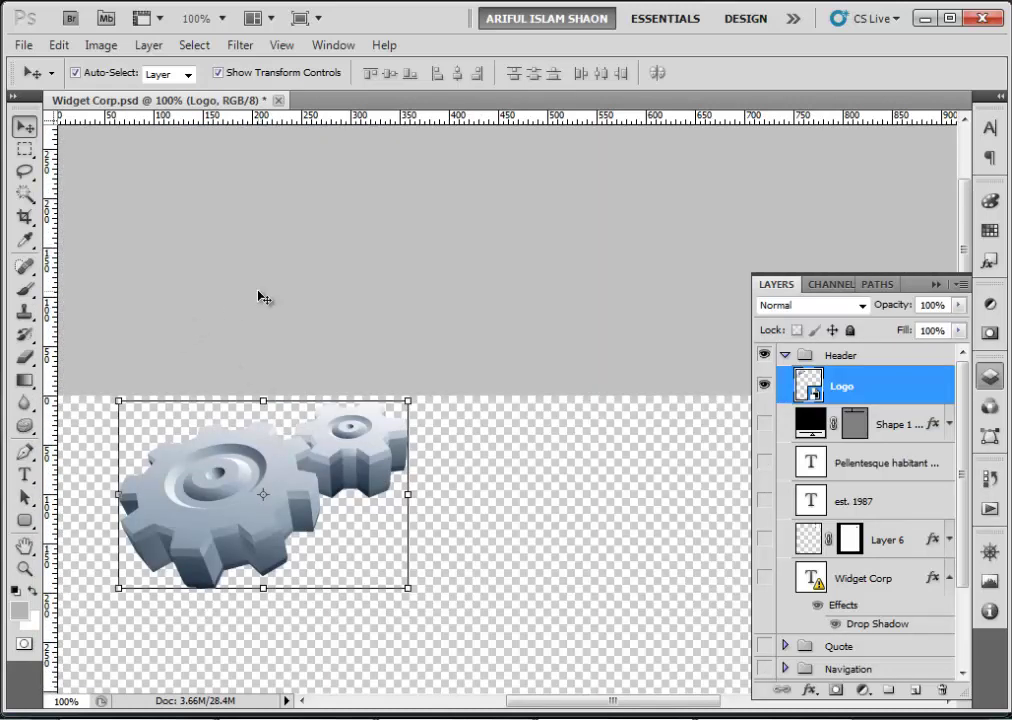
{"action": "left_click", "coordinate": [262, 297]}
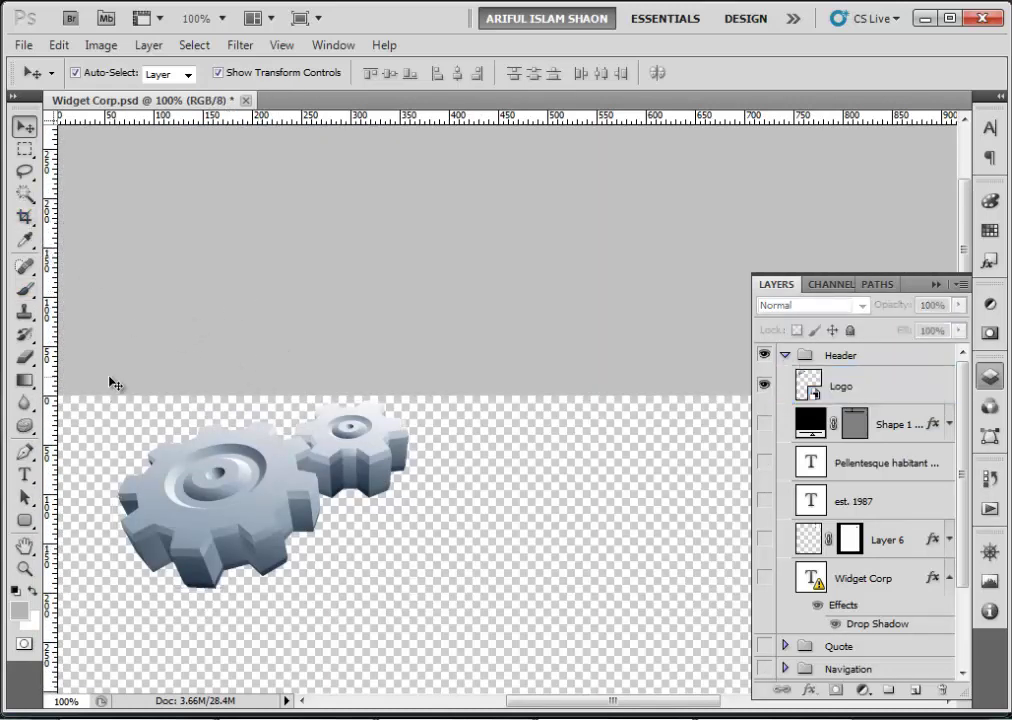
Trim the canvas to the gears logo based on transparent pixels, on the top, bottom, left and right sides
{"action": "scroll", "coordinate": [352, 378], "scroll_direction": "down", "scroll_amount": 3}
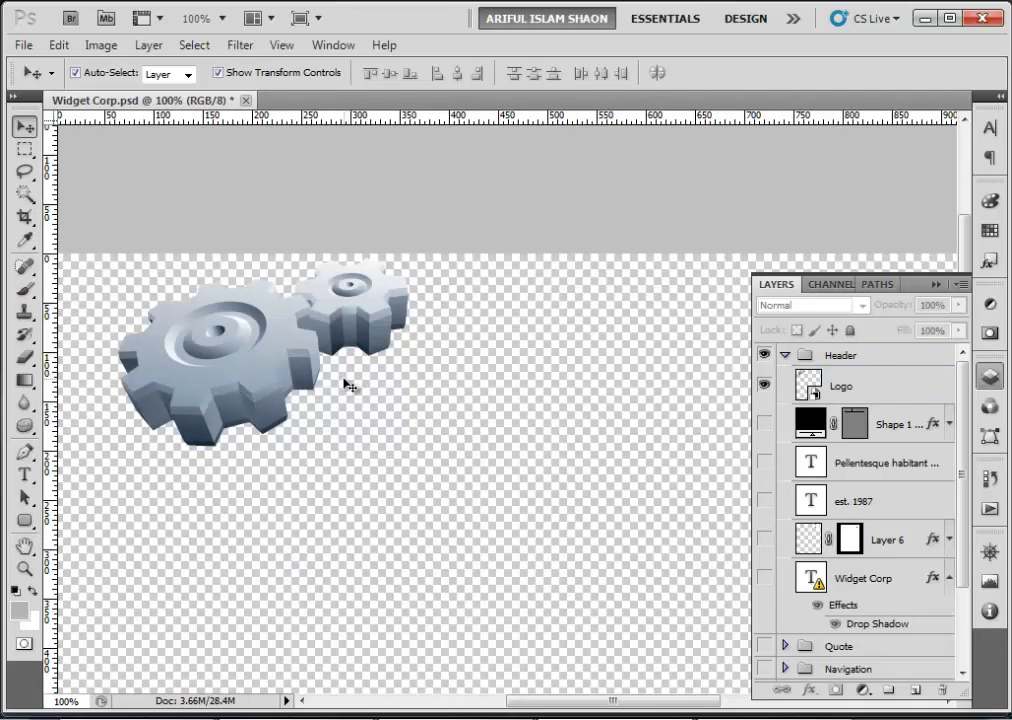
{"action": "left_click", "coordinate": [149, 45]}
{"action": "mouse_move", "coordinate": [103, 48]}
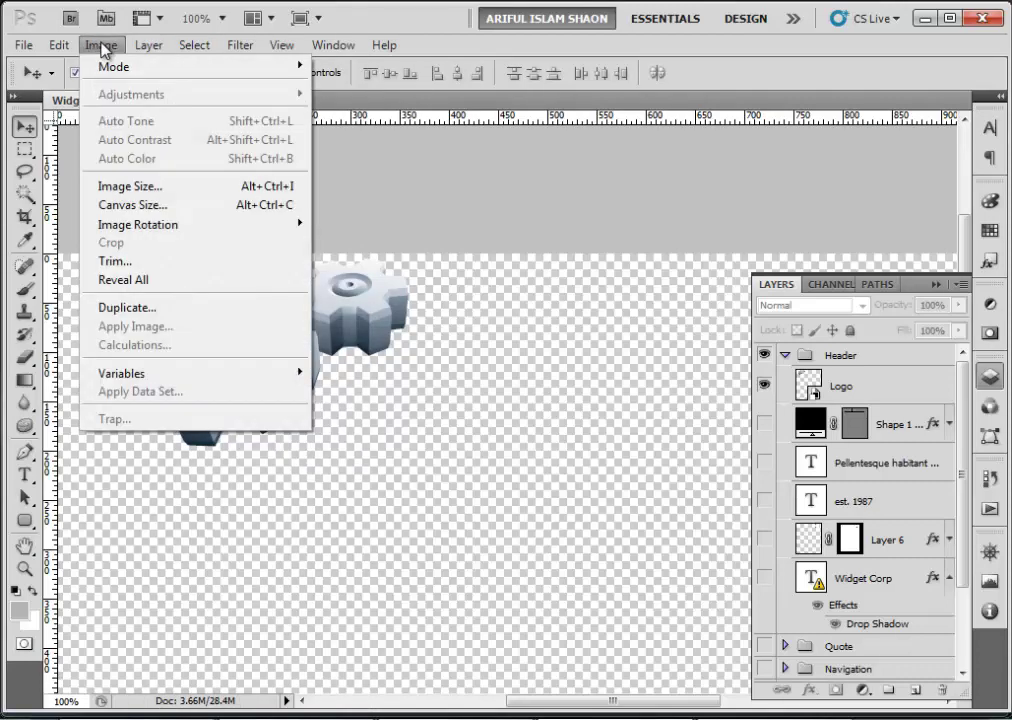
{"action": "left_click", "coordinate": [118, 261]}
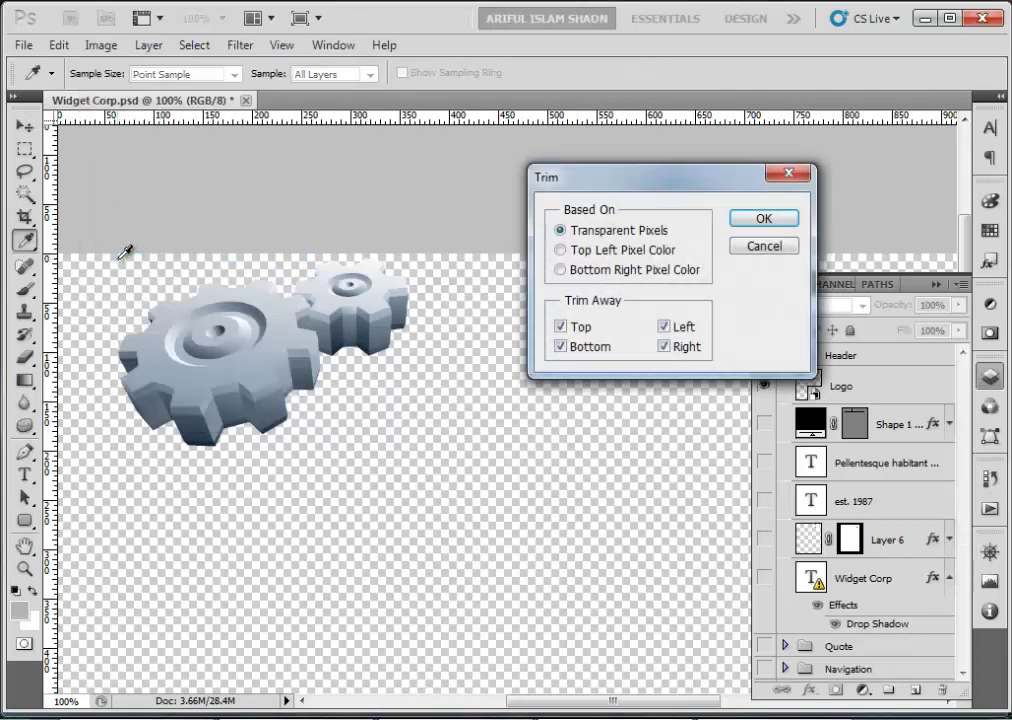
{"action": "left_click_drag", "start_coordinate": [612, 176], "coordinate": [558, 196]}
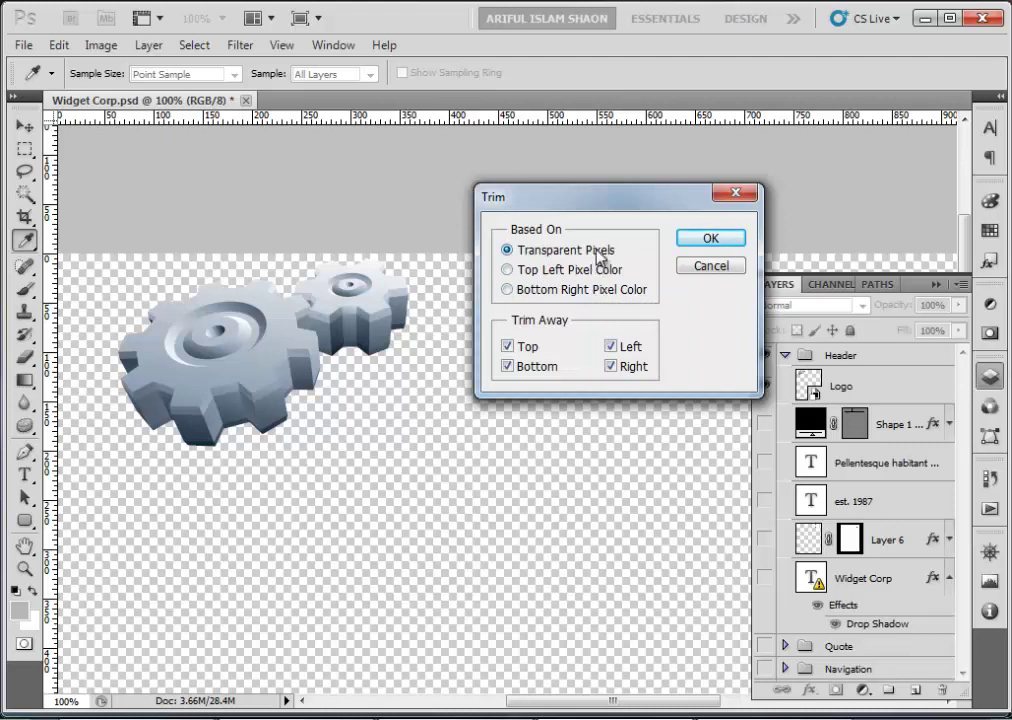
{"action": "left_click", "coordinate": [710, 238]}
{"action": "key", "text": "v"}
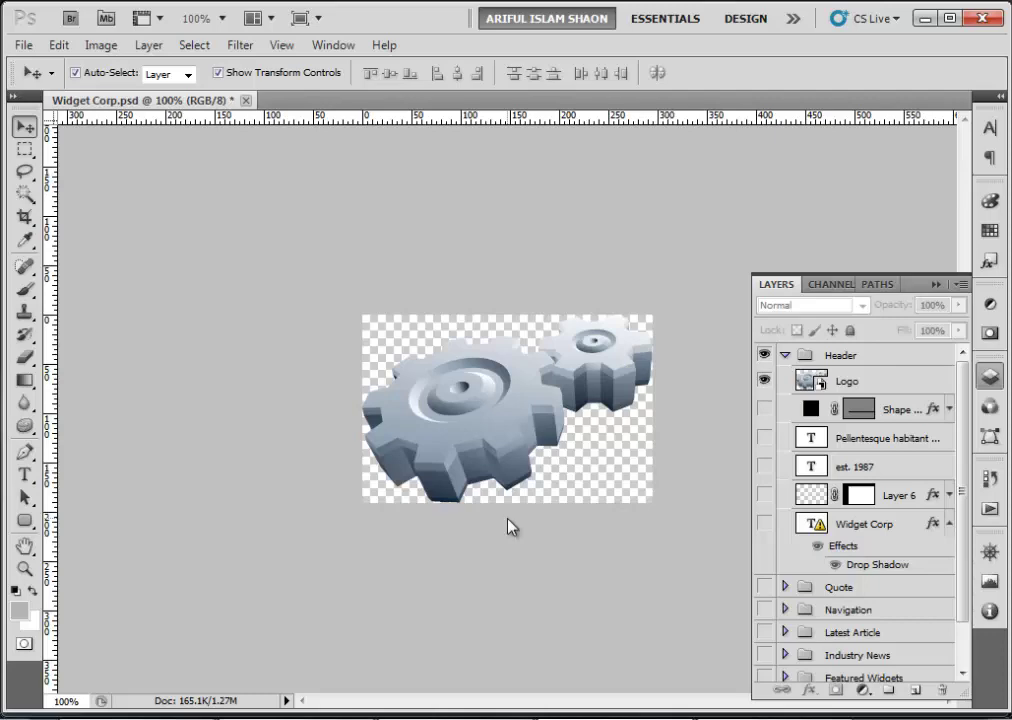
Save the trimmed gears logo for web as a PNG-24 with transparency in the images folder
{"action": "key", "text": "ctrl+alt+shift+s"}
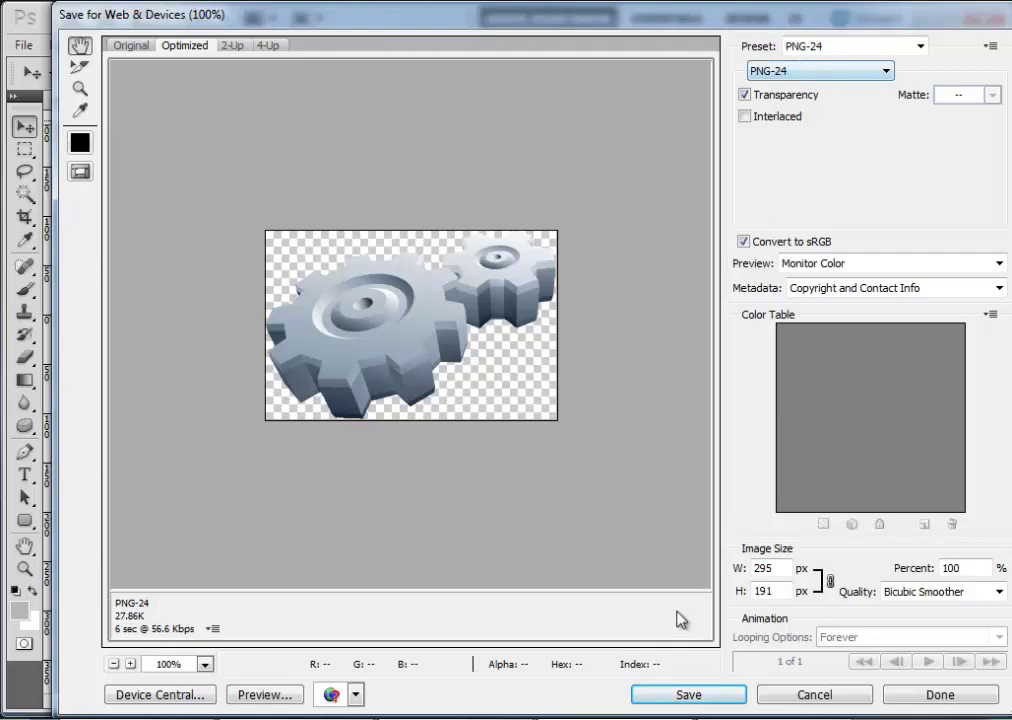
{"action": "left_click", "coordinate": [686, 694]}
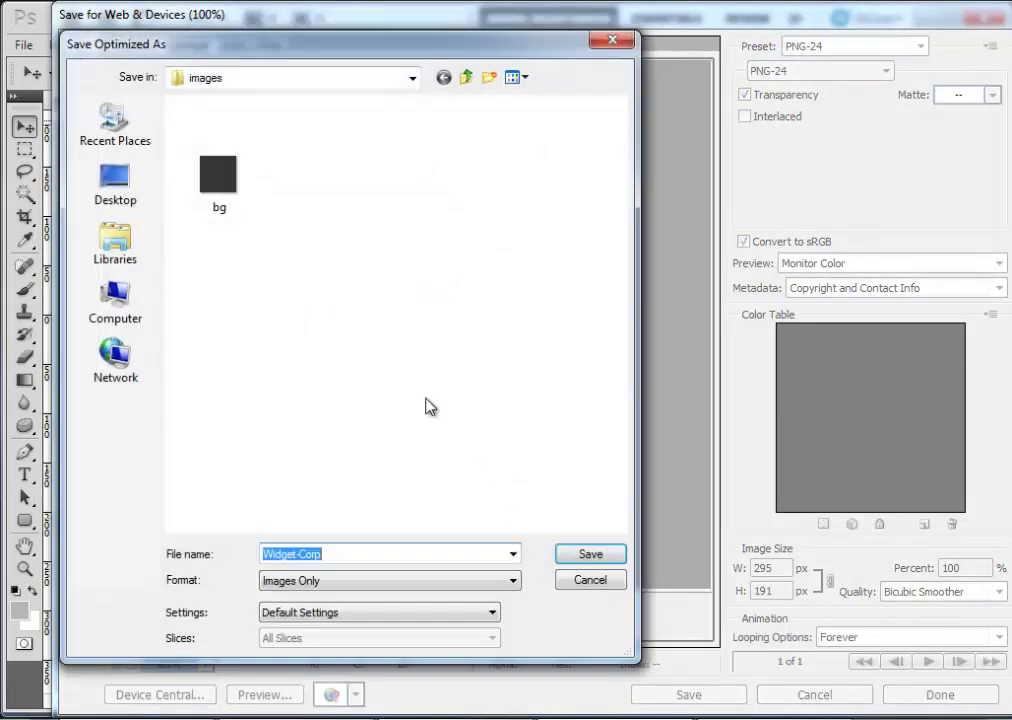
{"action": "key", "text": "BackSpace"}
{"action": "key", "text": "Return"}
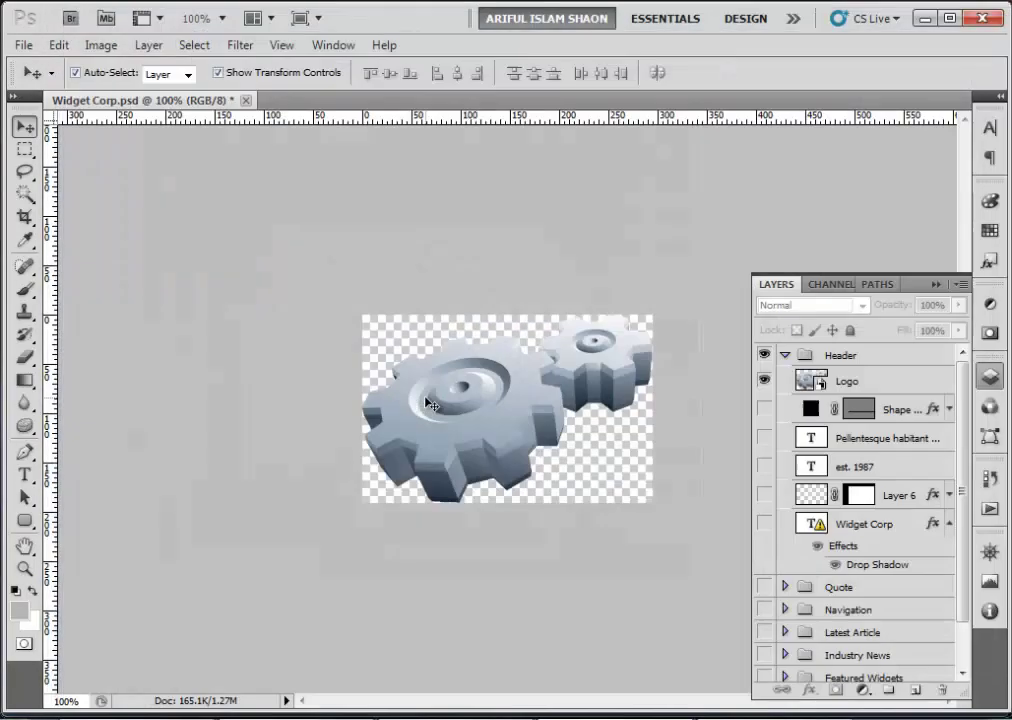
Restore the full page design from the Widget Corp.psd history snapshot, reverting the logo trim
{"action": "left_click", "coordinate": [989, 479]}
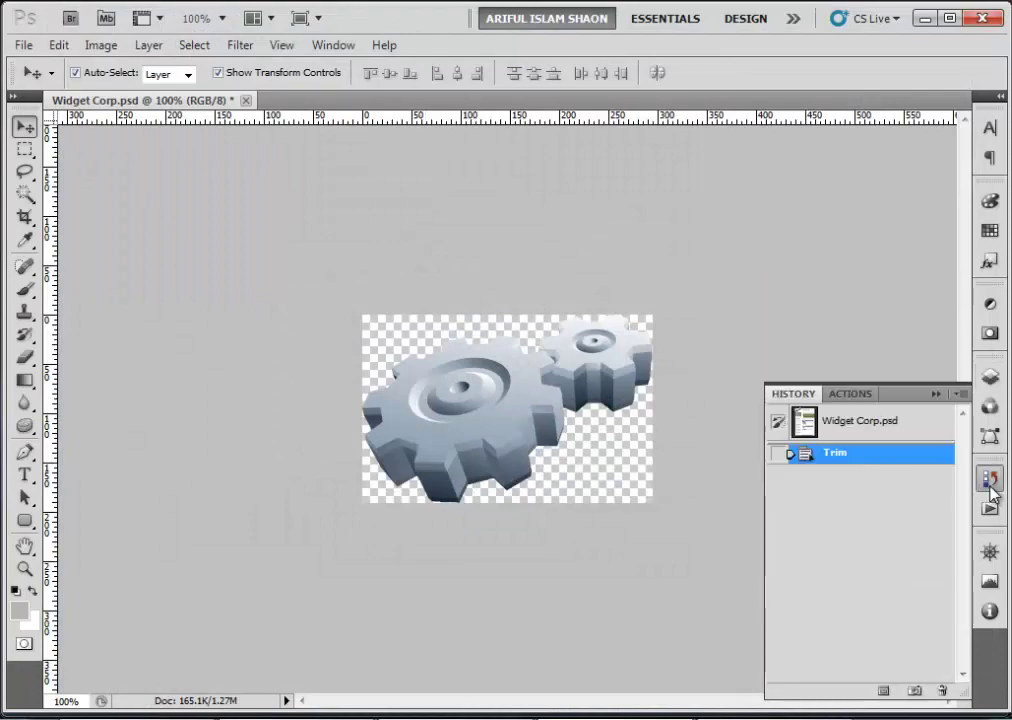
{"action": "left_click", "coordinate": [876, 438]}
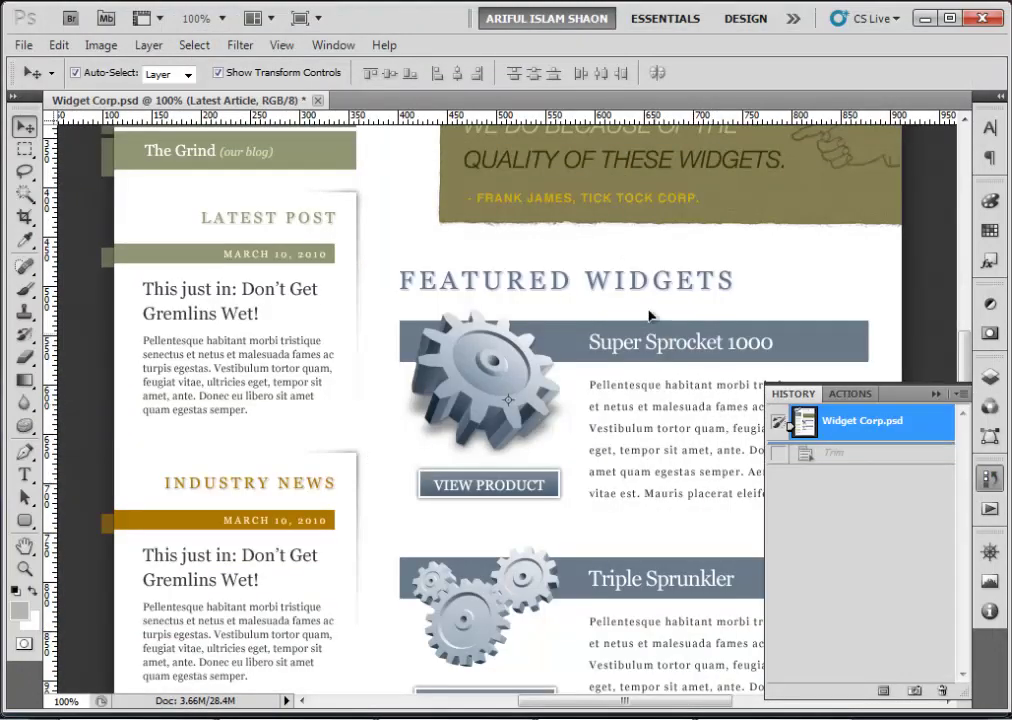
{"action": "left_click_drag", "start_coordinate": [518, 250], "coordinate": [330, 250]}
{"action": "left_click_drag", "start_coordinate": [248, 271], "coordinate": [355, 281]}
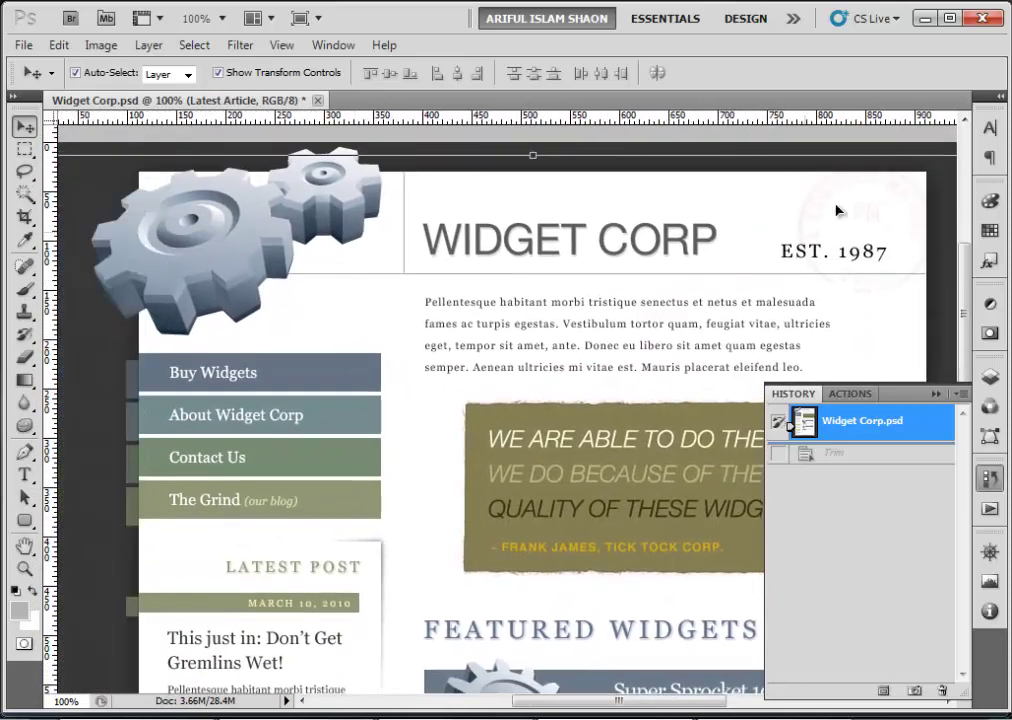
Select the faint round stamp behind the EST. 1987 text and hide every layer except its Layer 6
{"action": "left_click", "coordinate": [860, 208]}
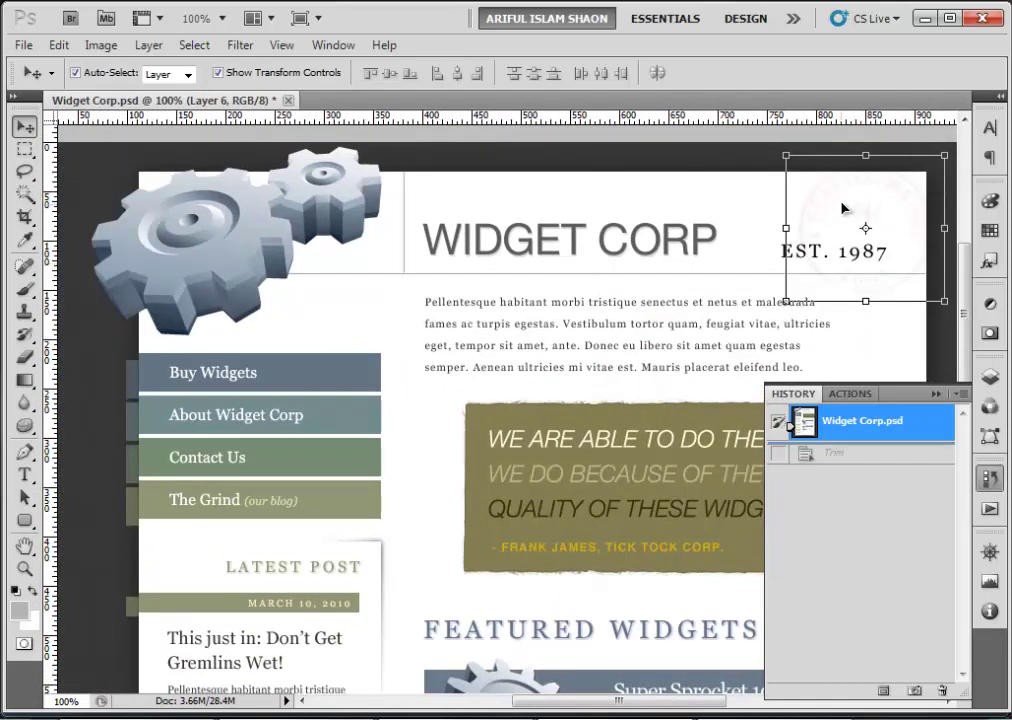
{"action": "key", "text": "F7"}
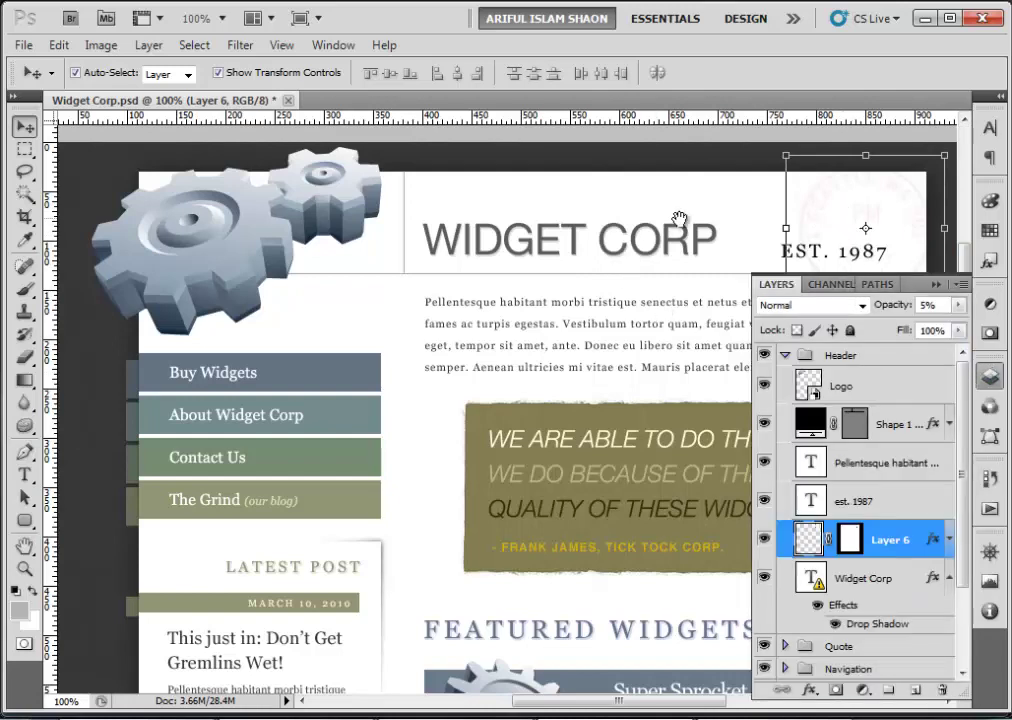
{"action": "left_click_drag", "start_coordinate": [679, 218], "coordinate": [372, 266]}
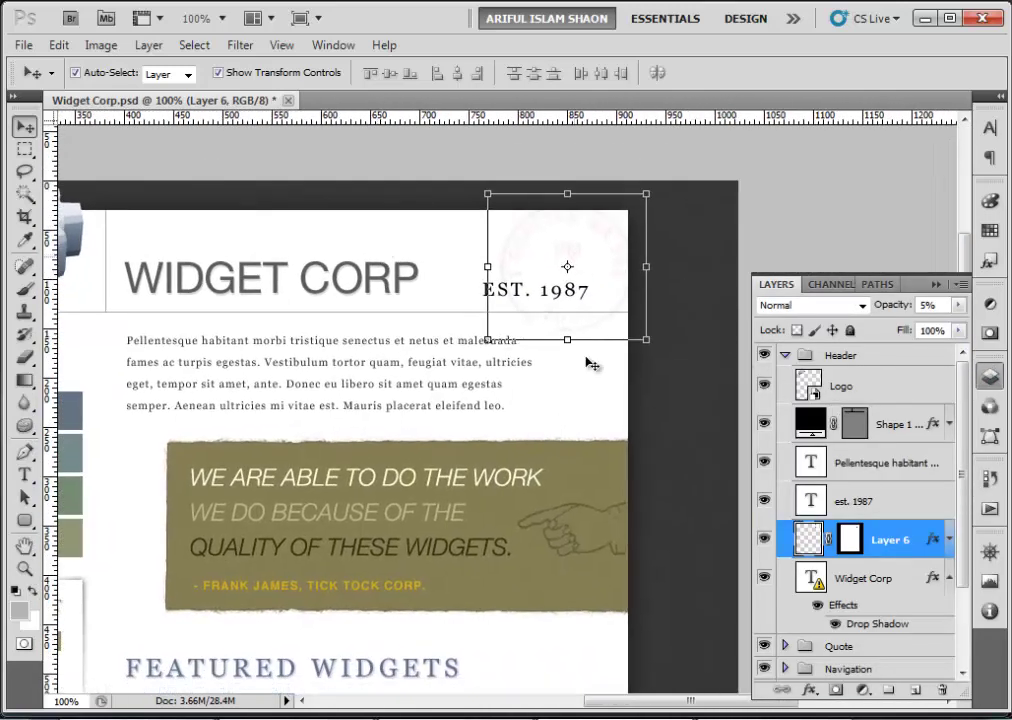
{"action": "left_click", "coordinate": [764, 539], "text": "alt"}
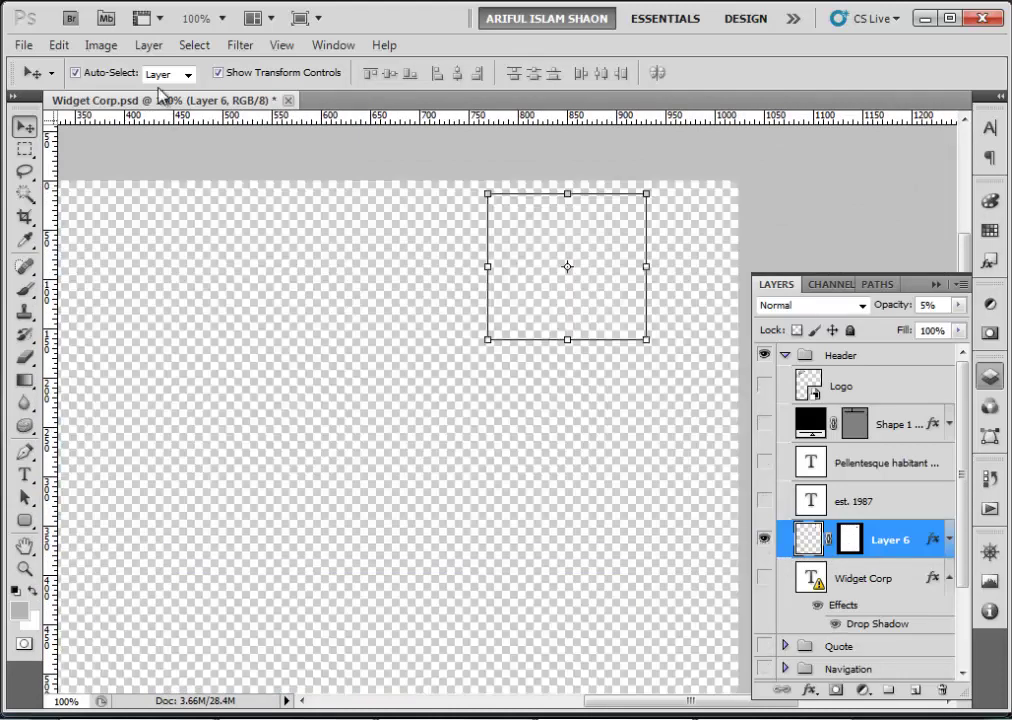
Trim away the transparent pixels around the isolated round stamp
{"action": "left_click", "coordinate": [108, 45]}
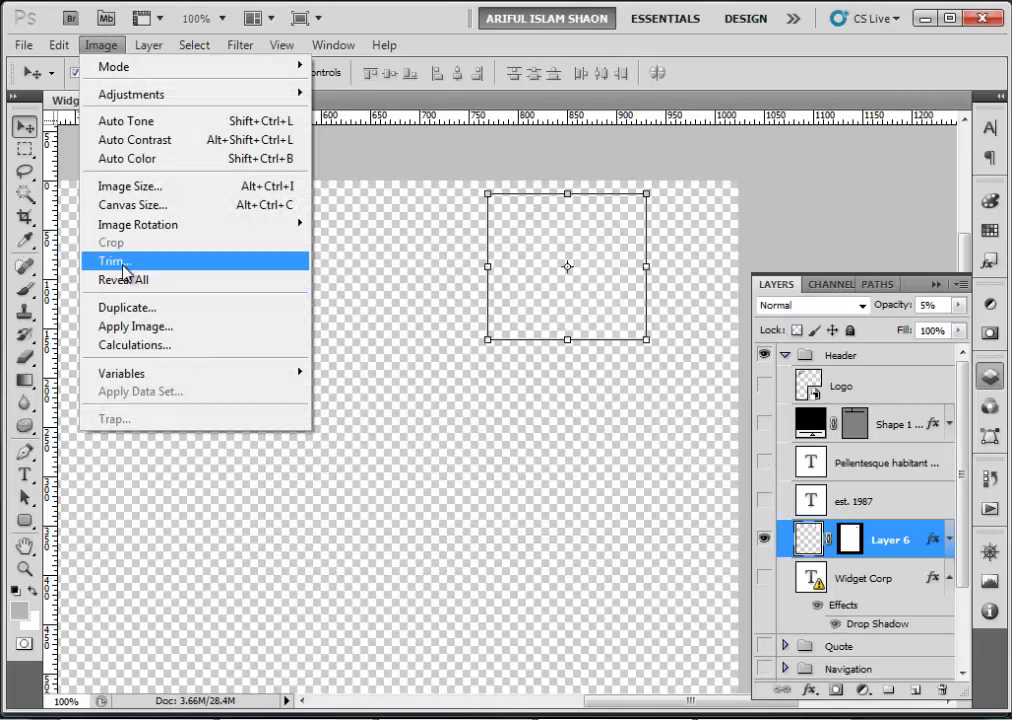
{"action": "left_click", "coordinate": [125, 265]}
{"action": "left_click", "coordinate": [697, 241]}
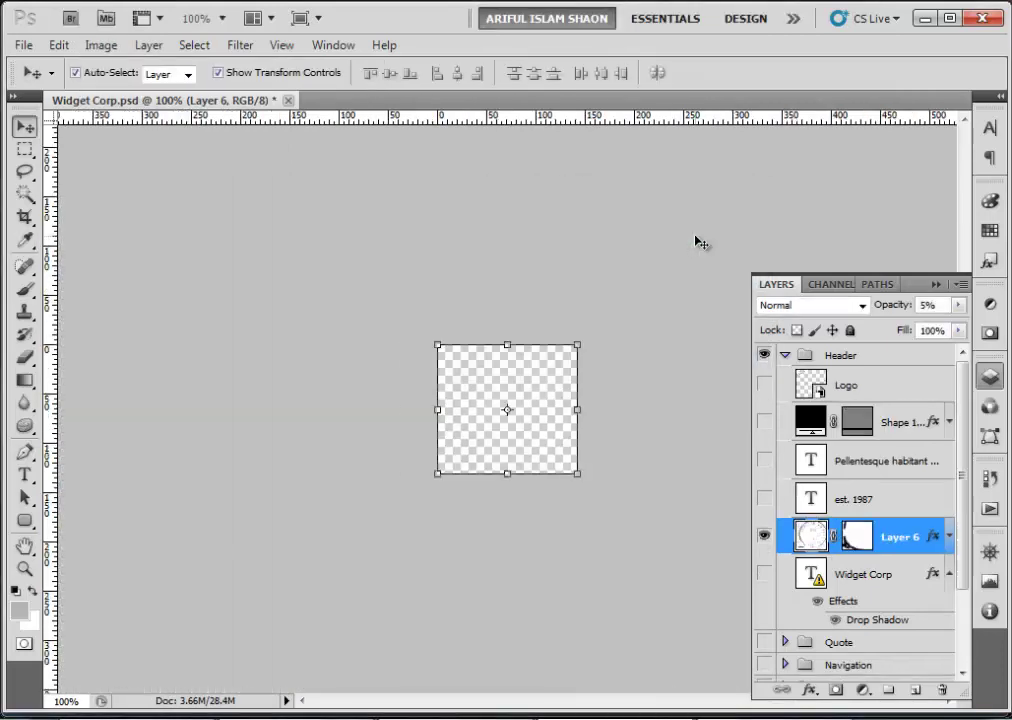
Save the trimmed round stamp for web as a transparent PNG-24 named stamp in the images folder
{"action": "left_click", "coordinate": [23, 45]}
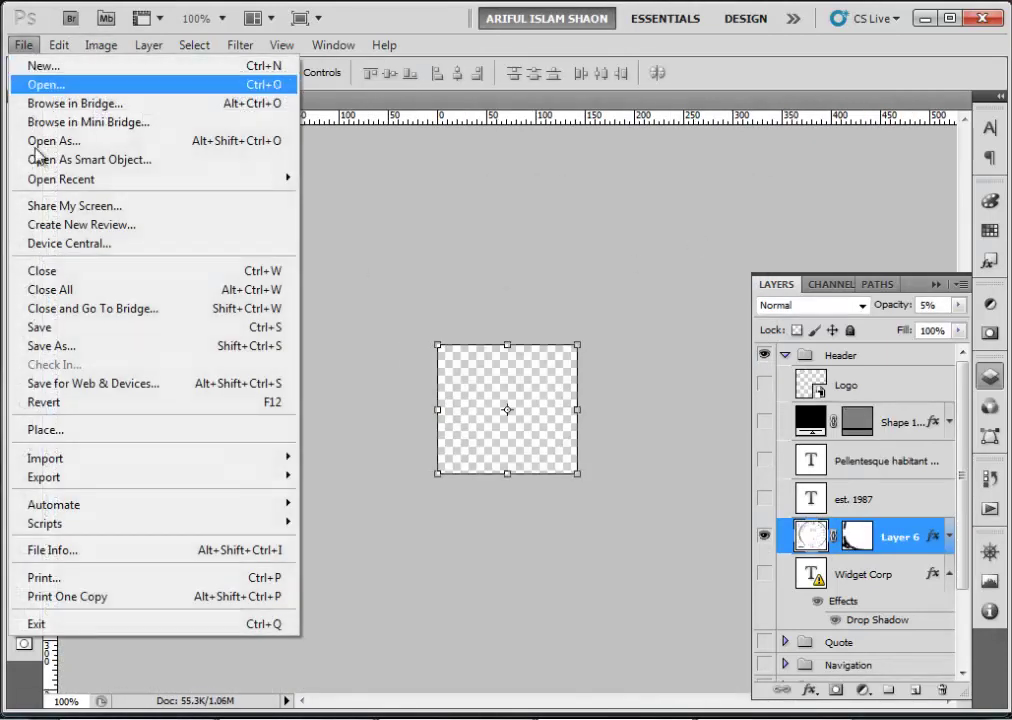
{"action": "left_click", "coordinate": [100, 390]}
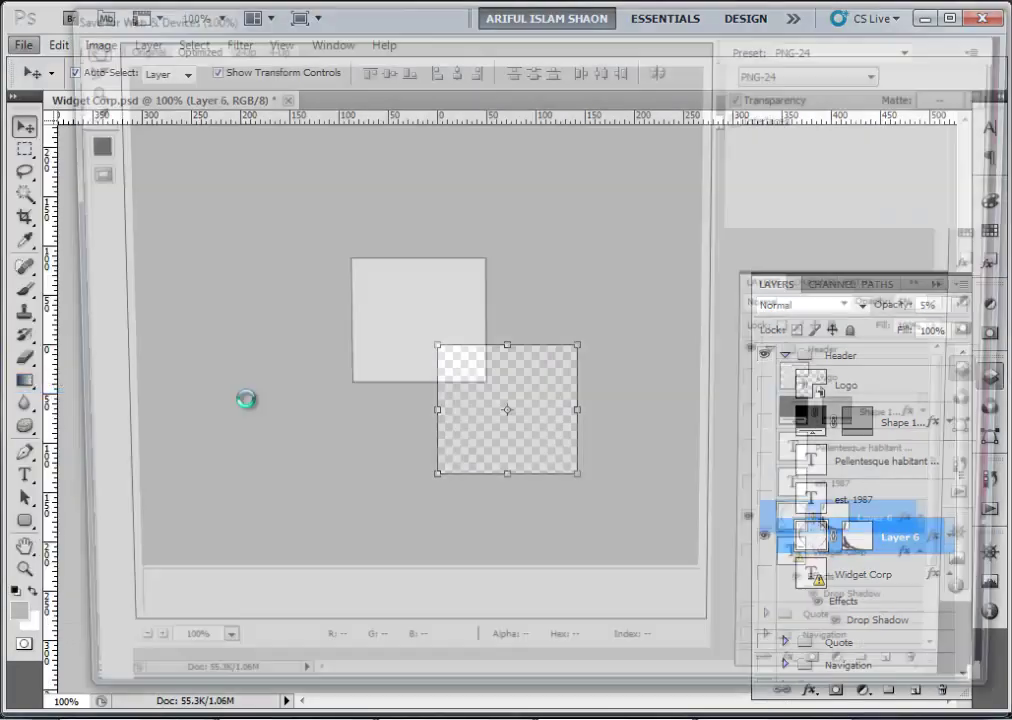
{"action": "left_click", "coordinate": [700, 697]}
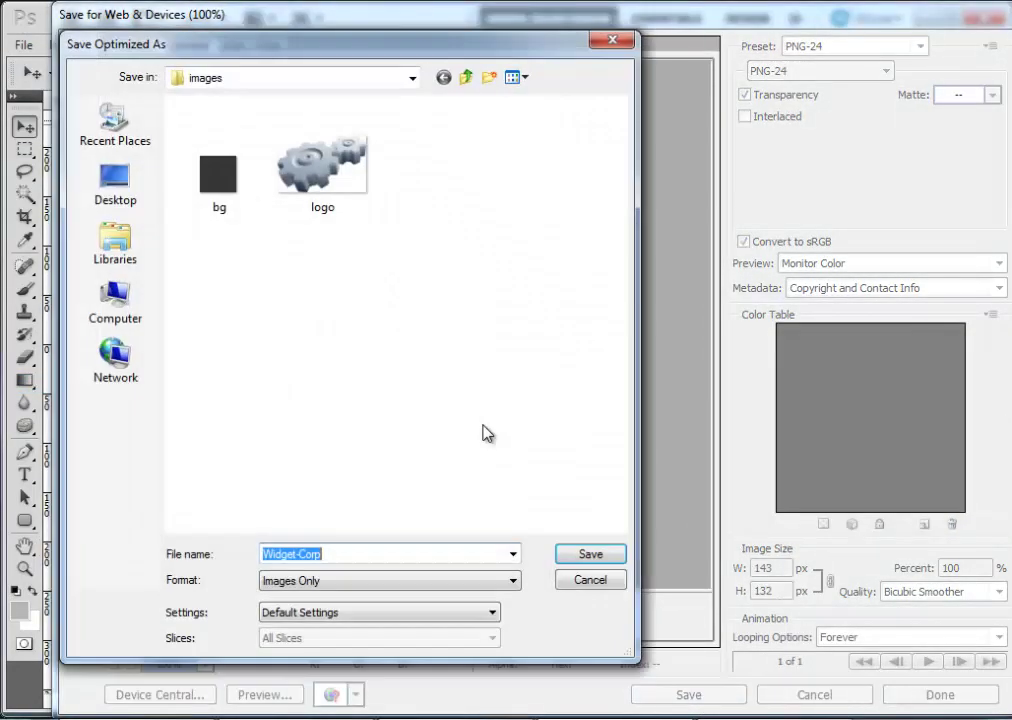
{"action": "type", "text": "stamp"}
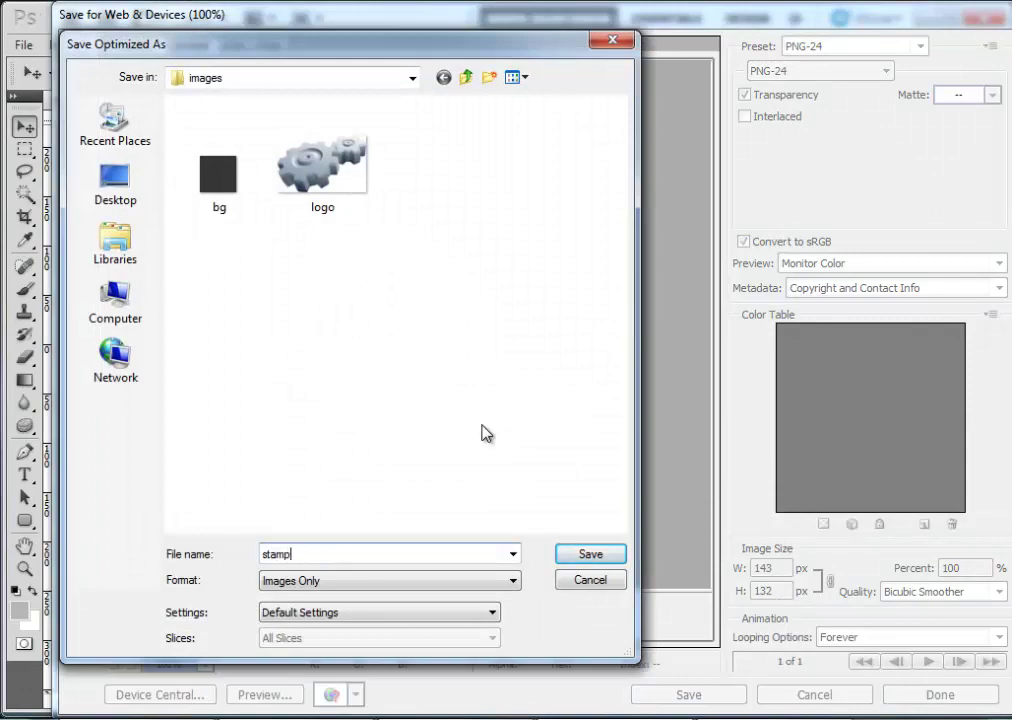
{"action": "key", "text": "Return"}
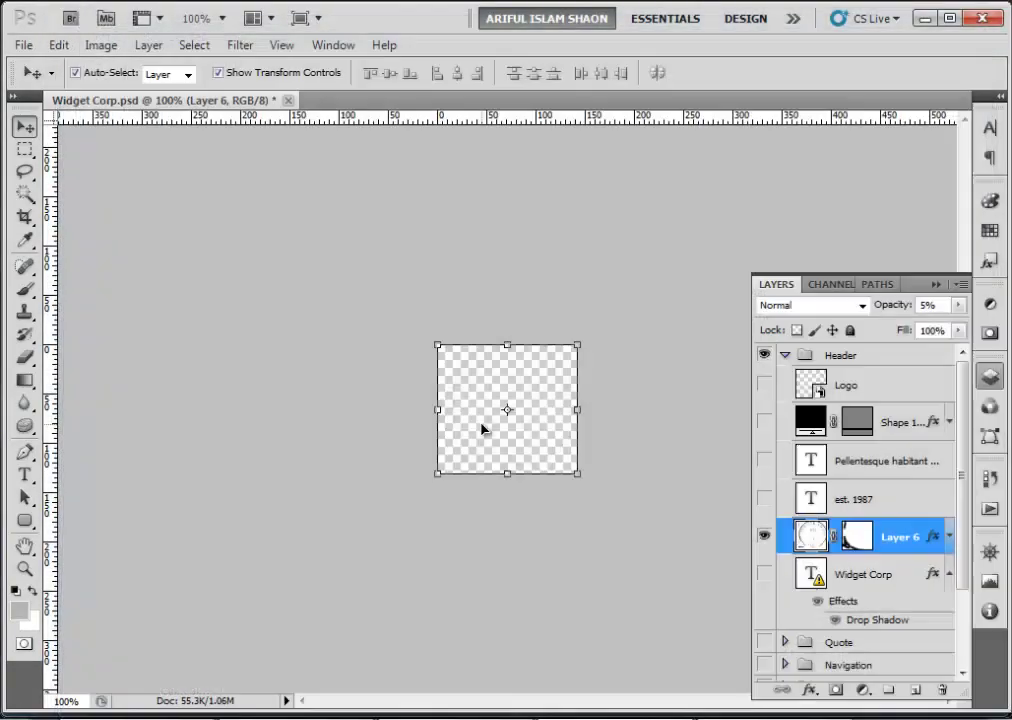
Restore the full page design from the Widget Corp.psd history snapshot and crop it to the olive quote banner, about 481 × 190 px
{"action": "left_click", "coordinate": [990, 480]}
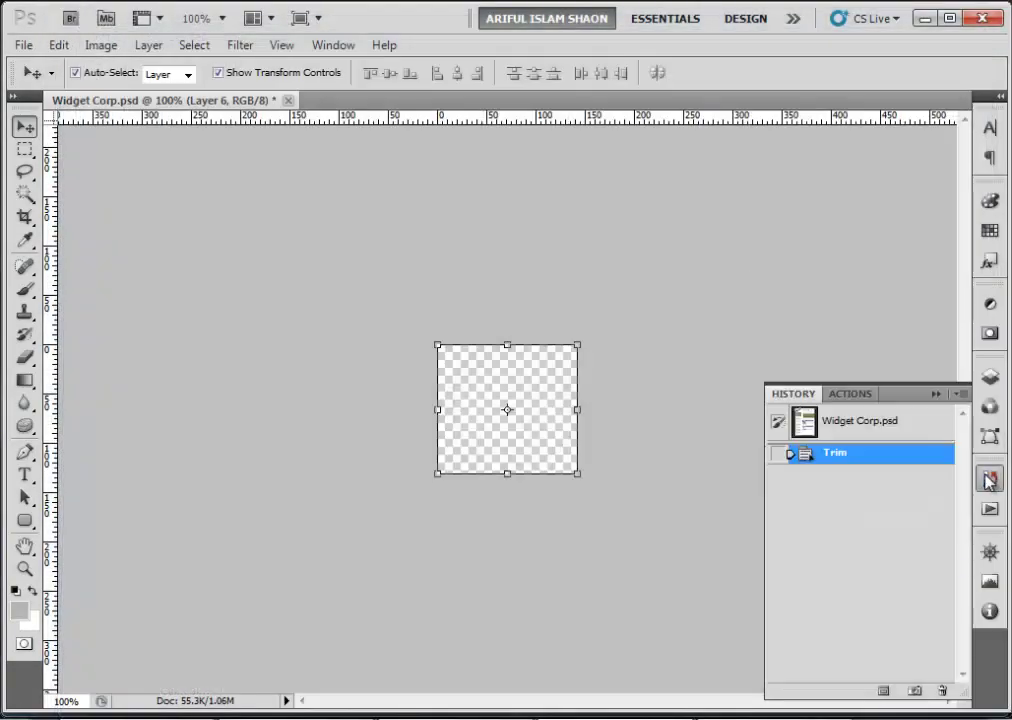
{"action": "left_click", "coordinate": [829, 422]}
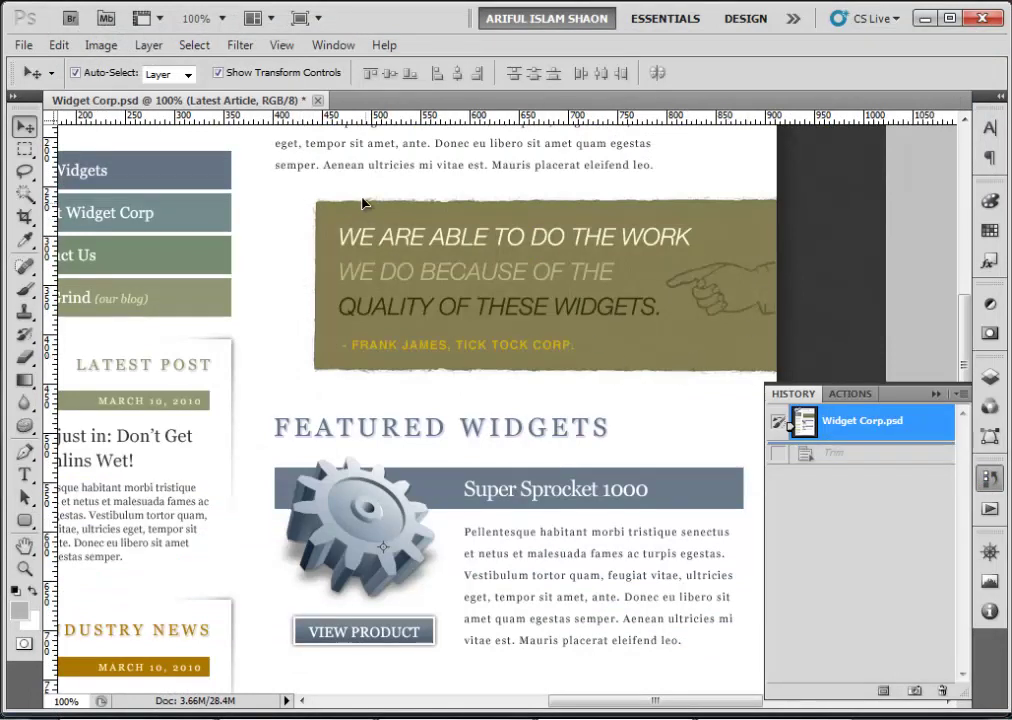
{"action": "left_click", "coordinate": [24, 216]}
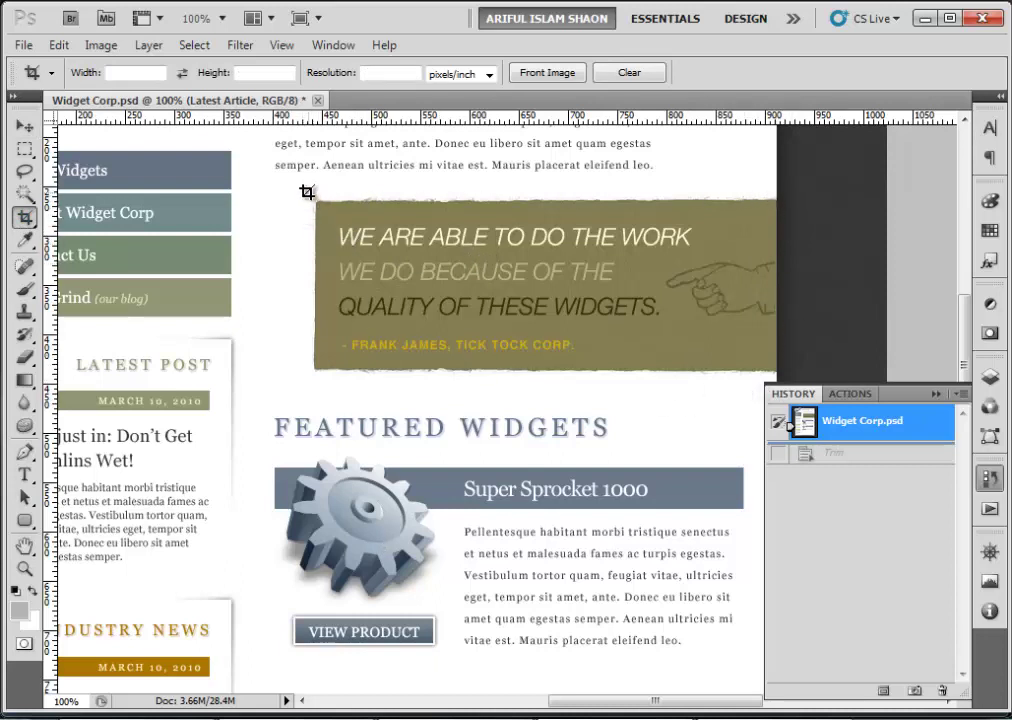
{"action": "left_click_drag", "start_coordinate": [306, 194], "coordinate": [779, 380]}
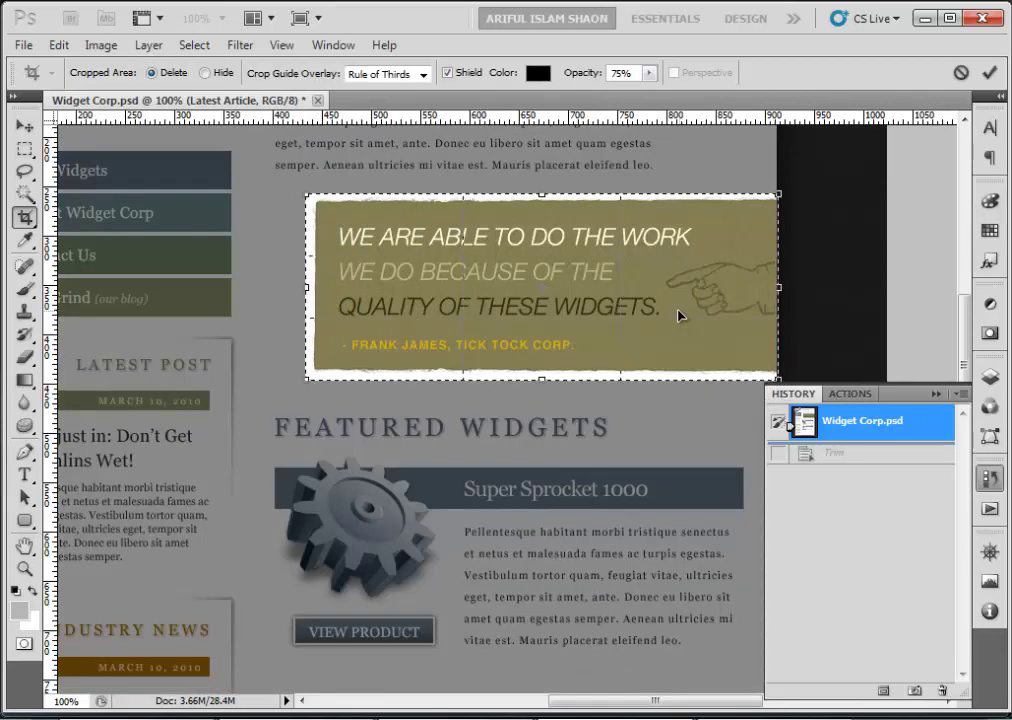
{"action": "key", "text": "Return"}
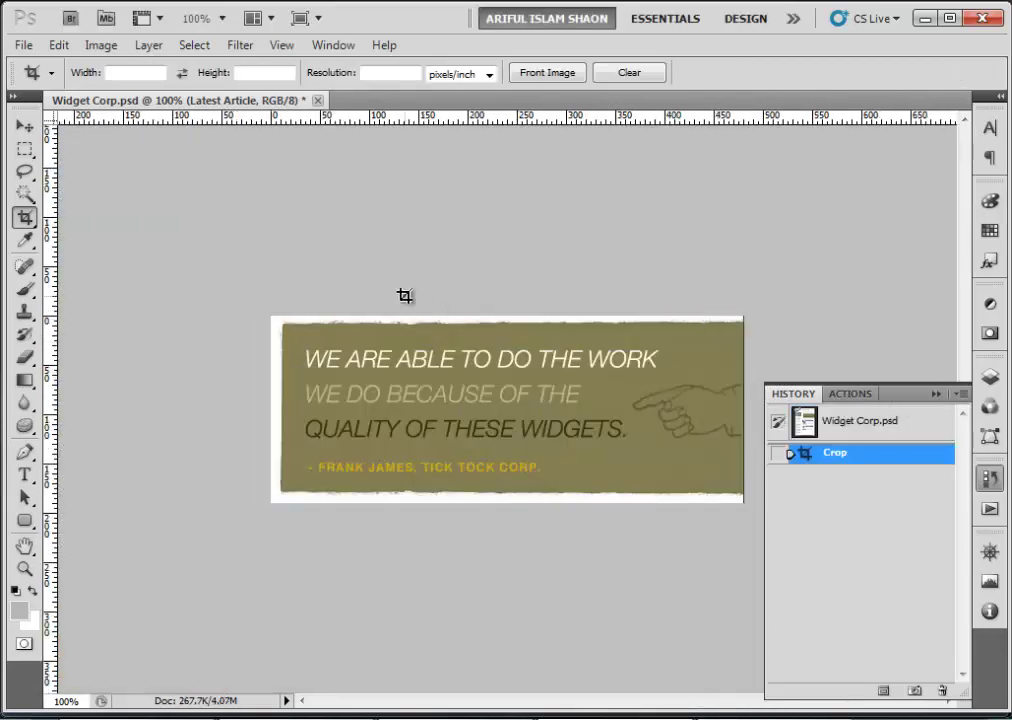
Save the cropped quote banner for web as a PNG-24 named quote in the images folder
{"action": "key", "text": "ctrl+alt+shift+s"}
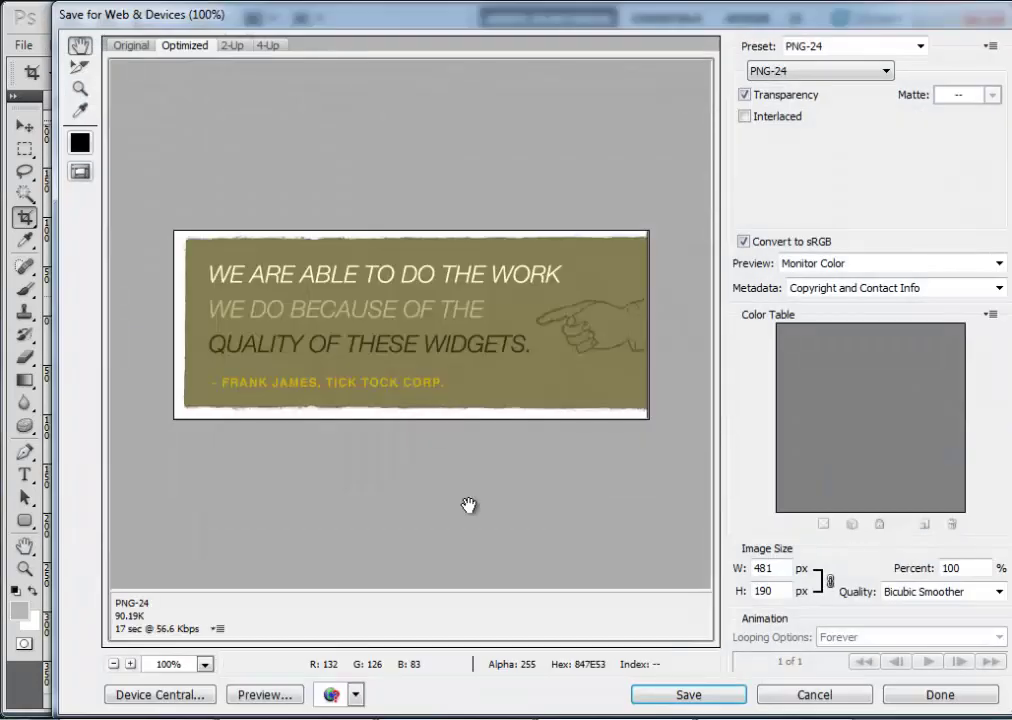
{"action": "left_click", "coordinate": [665, 694]}
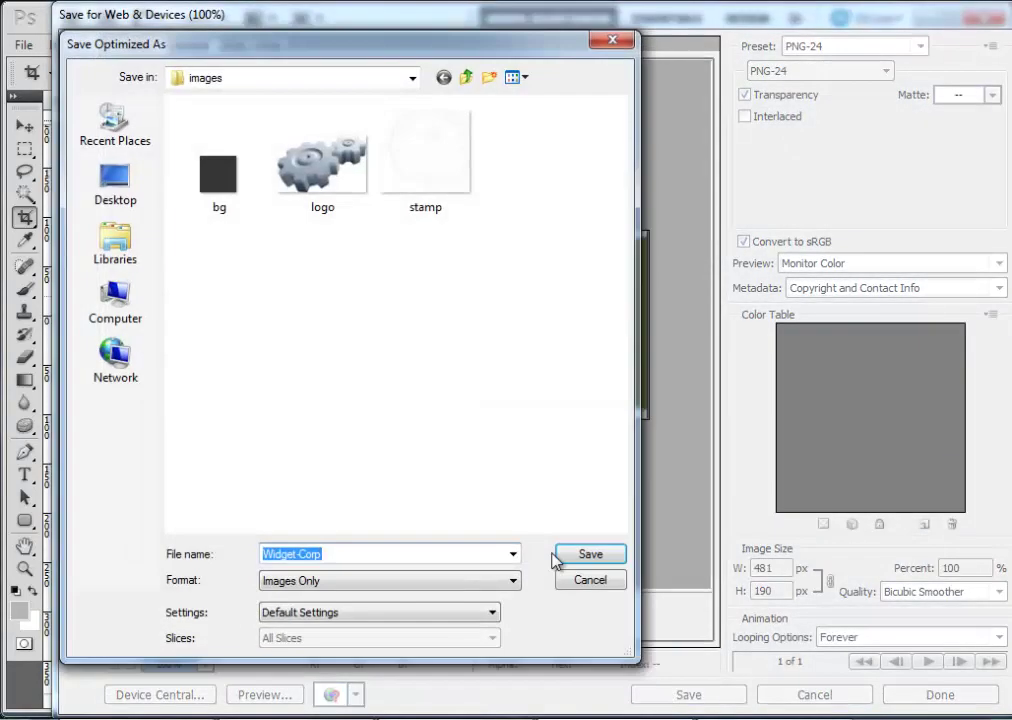
{"action": "type", "text": "q"}
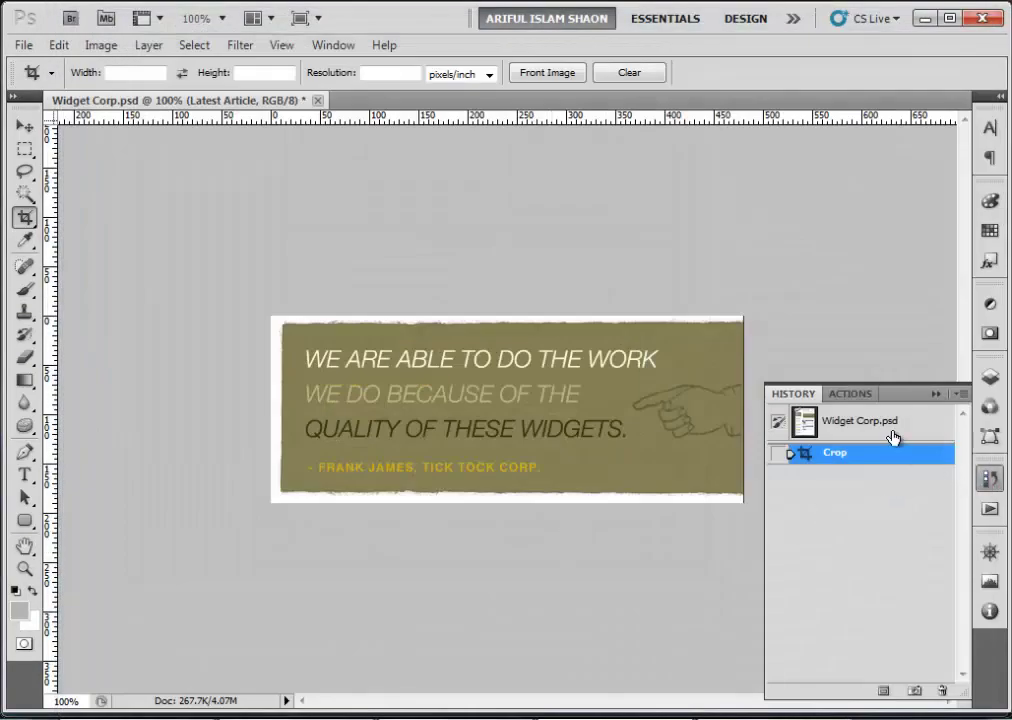
Restore the full page design from the Widget Corp.psd history snapshot and activate the Move tool near the Latest Post box
{"action": "left_click", "coordinate": [892, 428]}
{"action": "left_click_drag", "start_coordinate": [750, 294], "coordinate": [445, 335]}
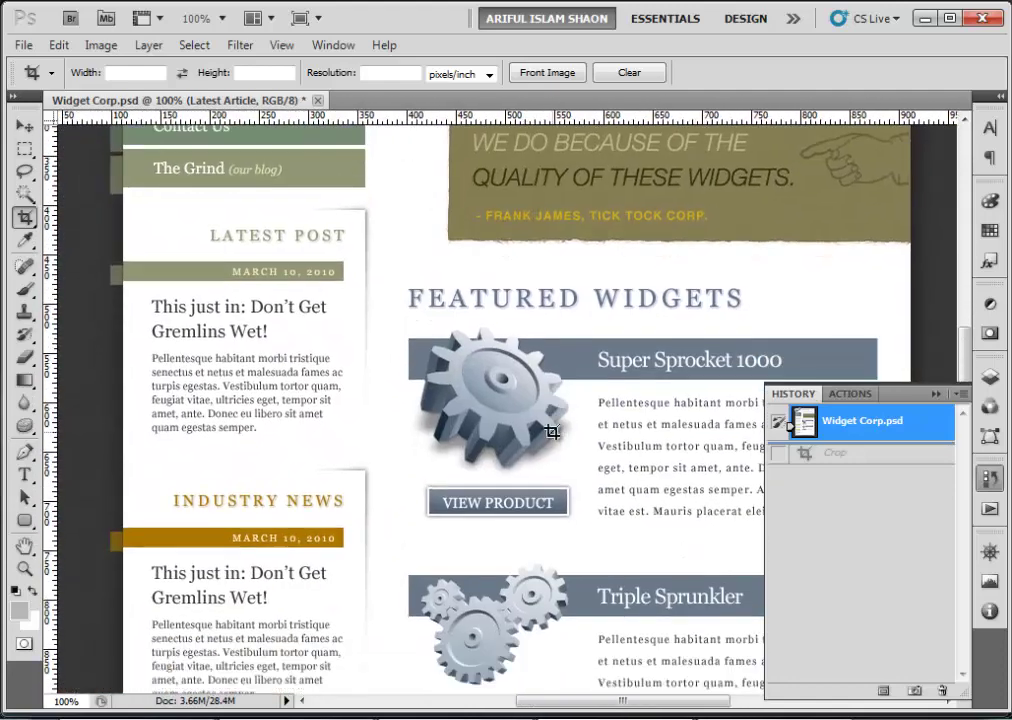
{"action": "key", "text": "v"}
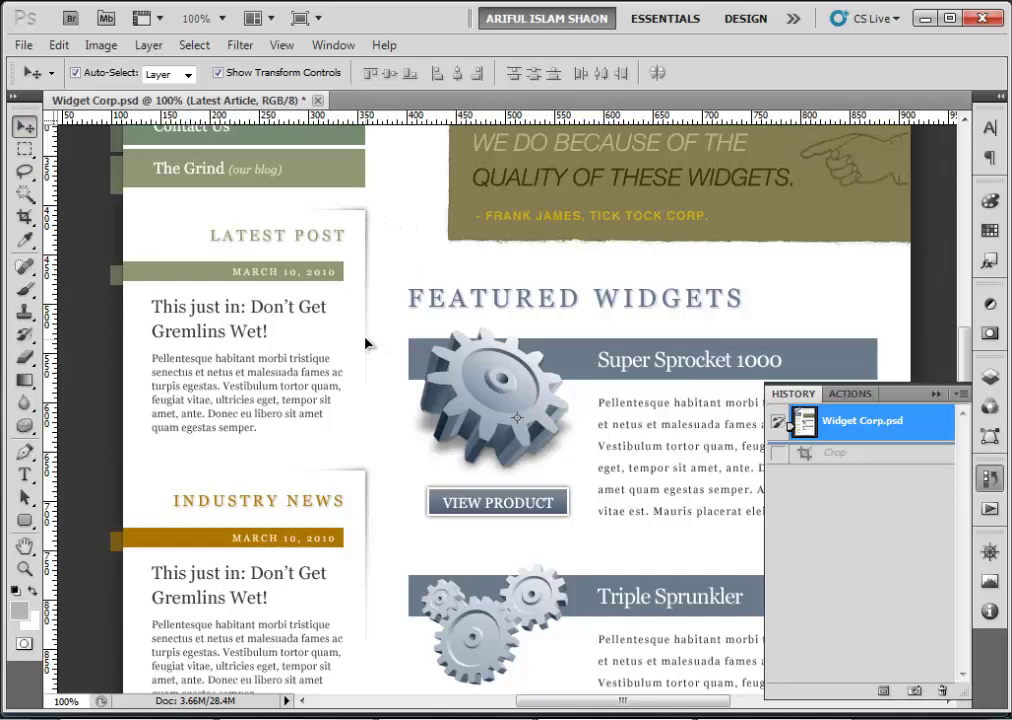
{"action": "left_click", "coordinate": [369, 233]}
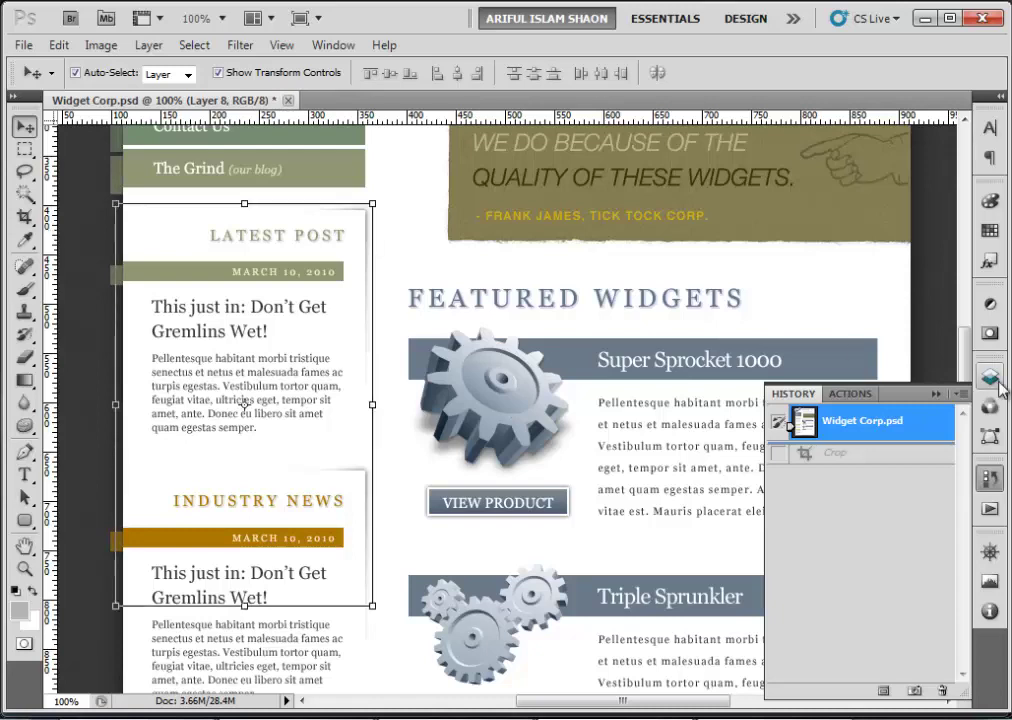
{"action": "left_click", "coordinate": [990, 376]}
{"action": "left_click", "coordinate": [369, 240]}
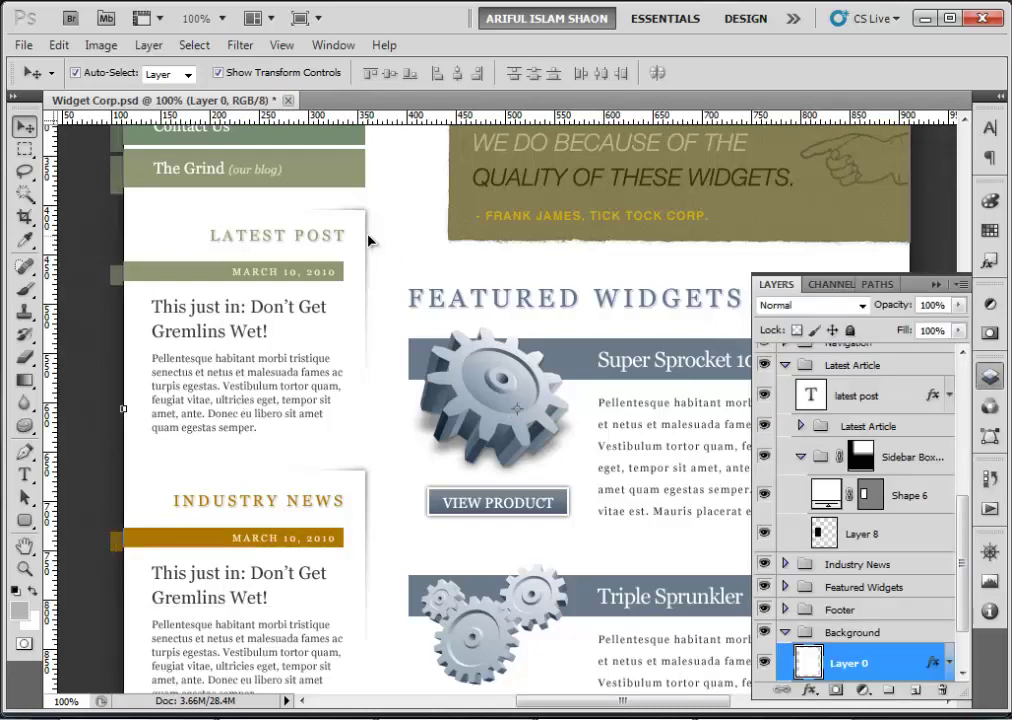
{"action": "left_click", "coordinate": [766, 666], "text": "alt"}
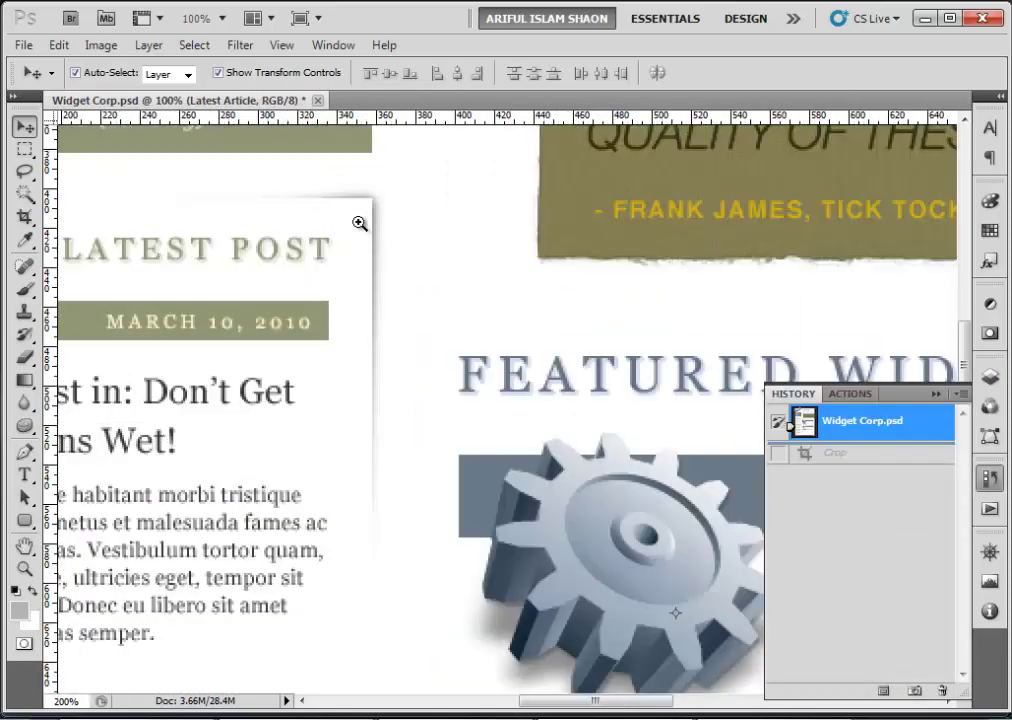
Select the white Shape 6 background of the Latest Post sidebar box and hide every other layer
{"action": "left_click", "coordinate": [359, 223]}
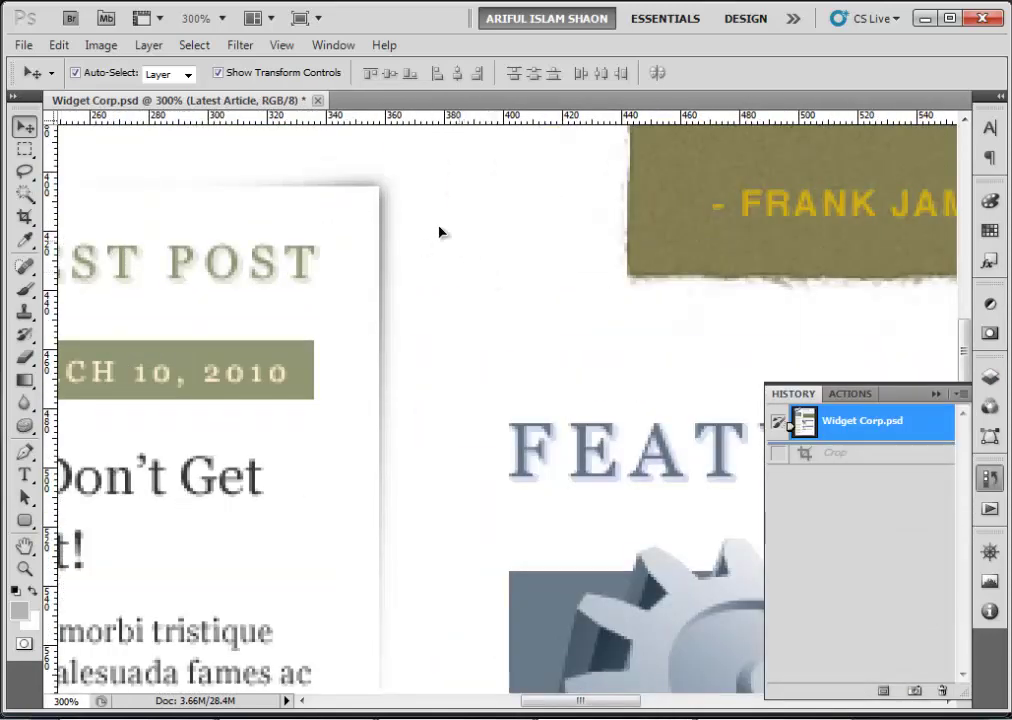
{"action": "left_click", "coordinate": [380, 208]}
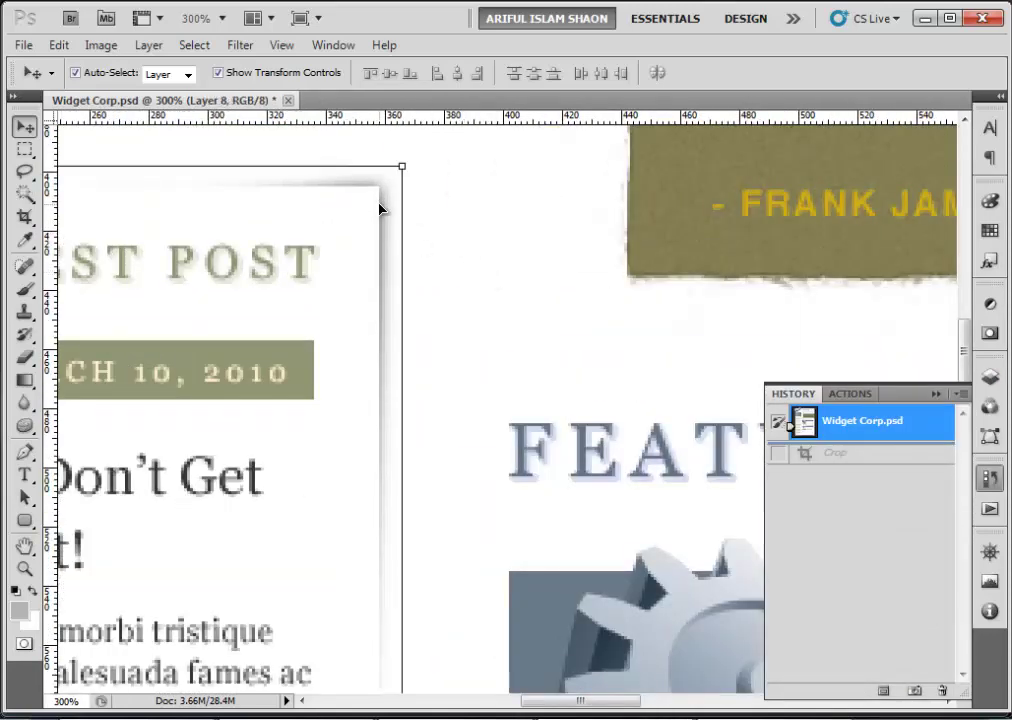
{"action": "left_click", "coordinate": [992, 379]}
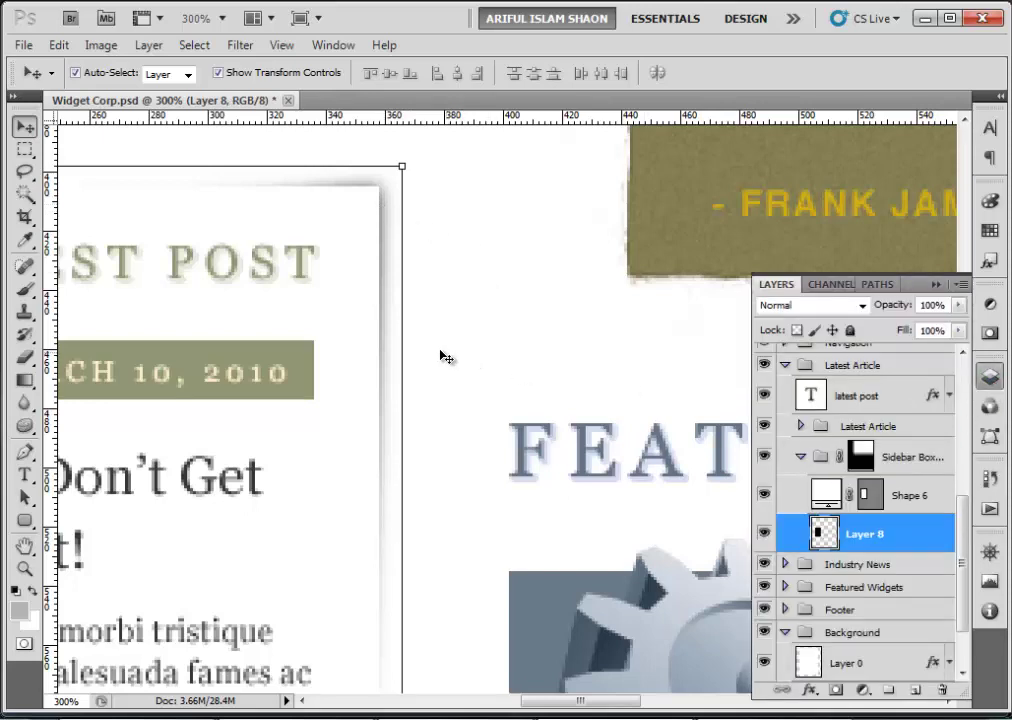
{"action": "left_click", "coordinate": [376, 207]}
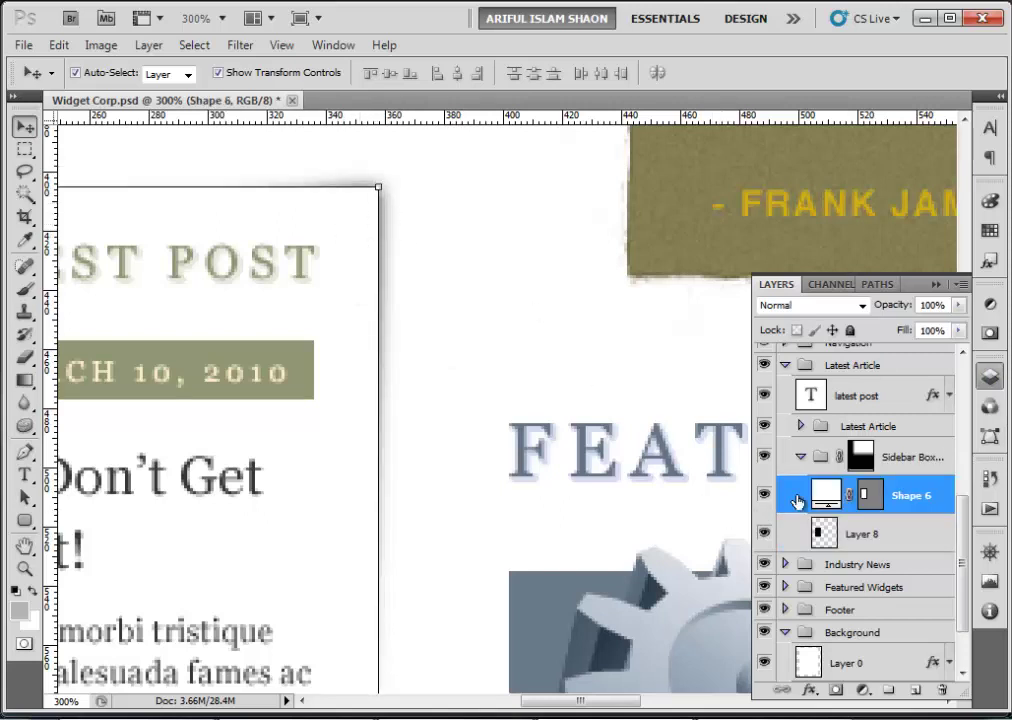
{"action": "left_click", "coordinate": [764, 495], "text": "alt"}
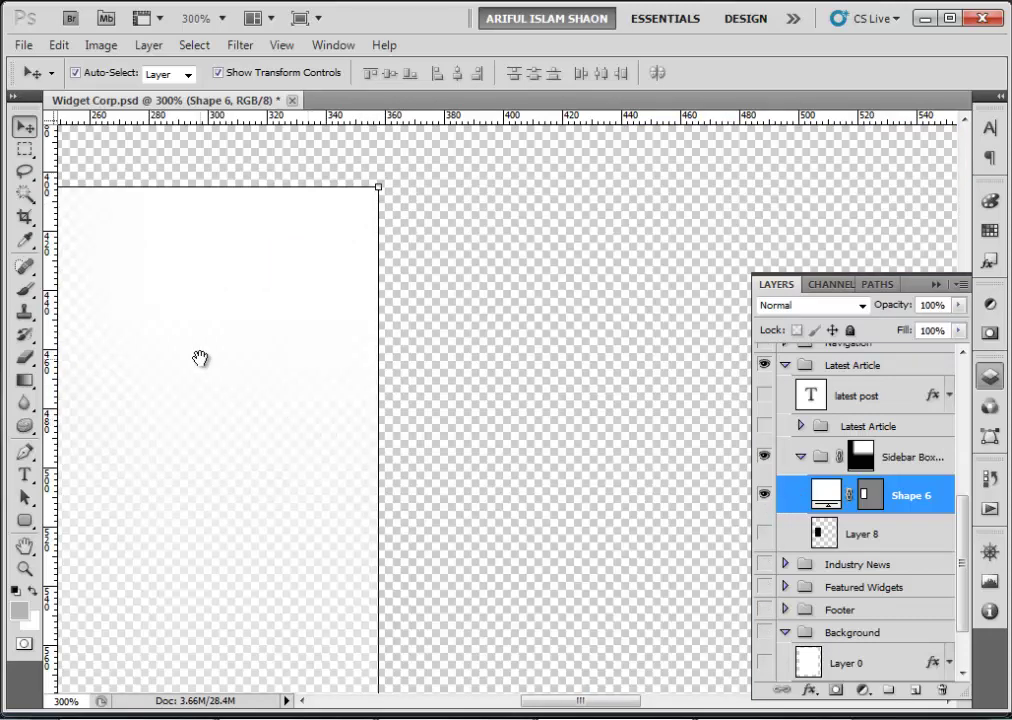
Trim away the transparent pixels around the isolated Shape 6 sidebar box
{"action": "left_click_drag", "start_coordinate": [200, 358], "coordinate": [462, 364]}
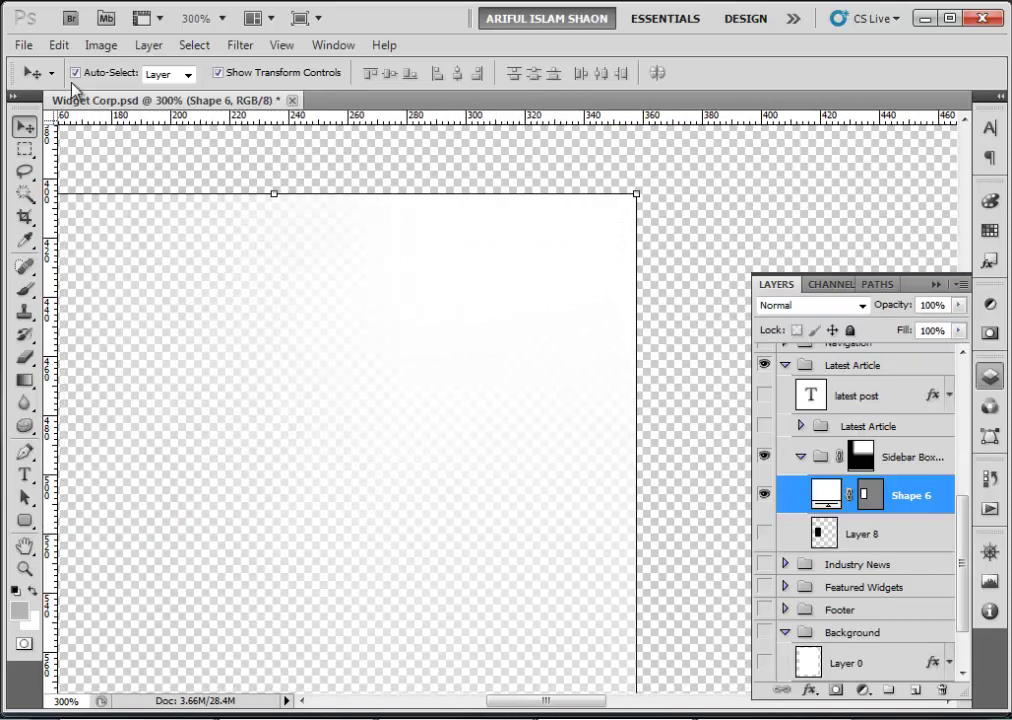
{"action": "left_click", "coordinate": [100, 45]}
{"action": "left_click", "coordinate": [141, 263]}
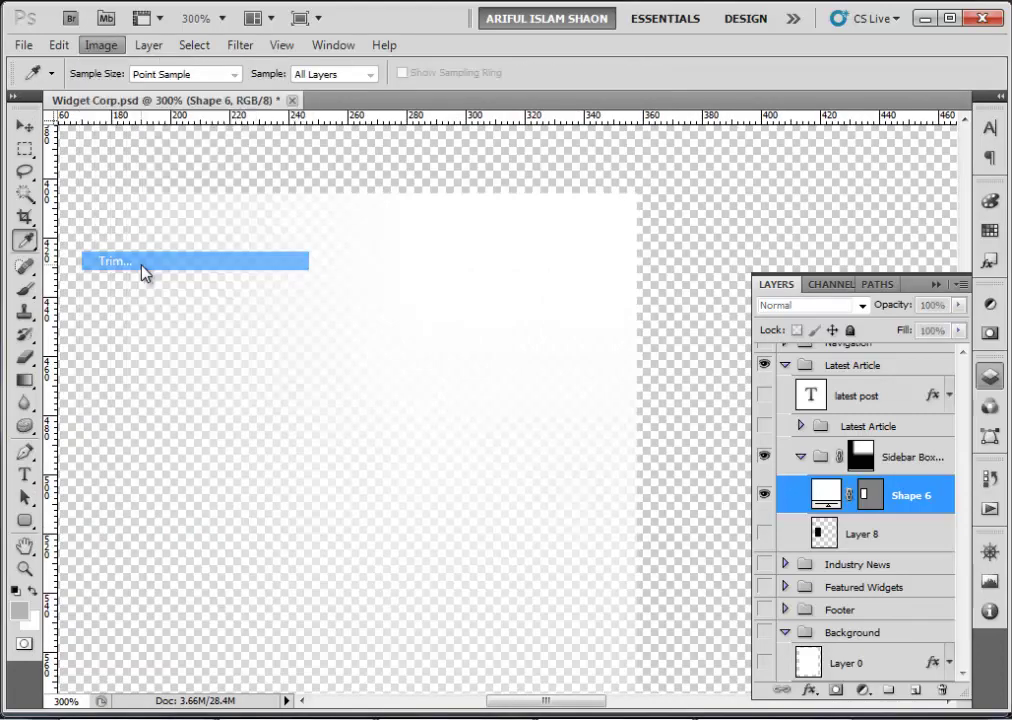
{"action": "left_click", "coordinate": [708, 240]}
{"action": "key", "text": "v"}
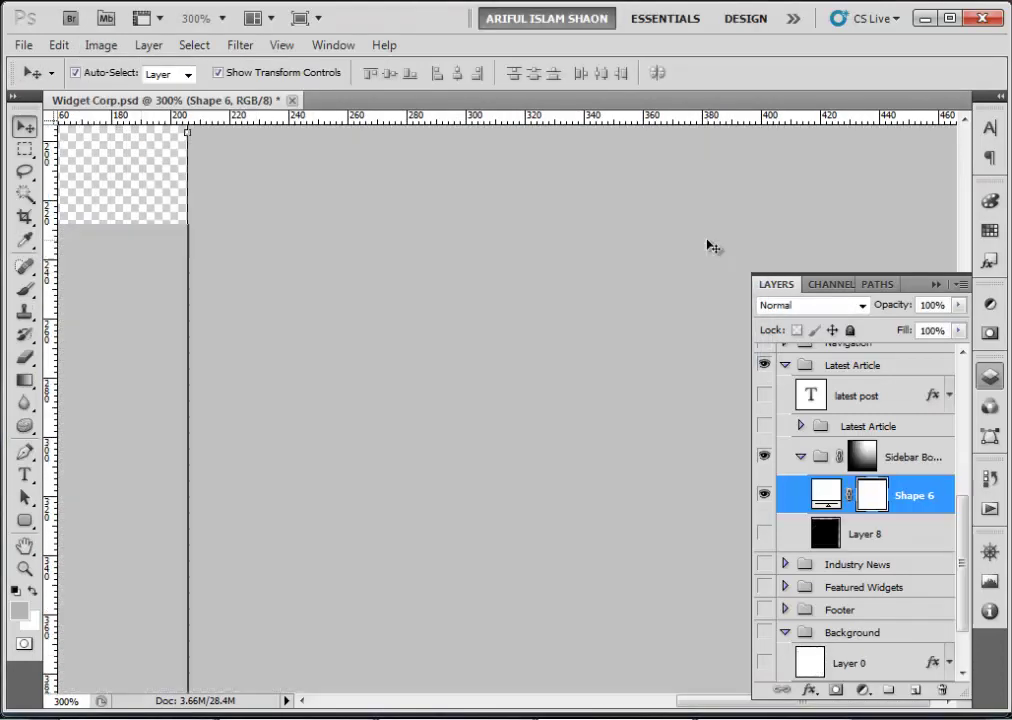
Crop the document to the trimmed sidebar box area, about 206 × 228 px
{"action": "left_click_drag", "start_coordinate": [124, 192], "coordinate": [662, 250]}
{"action": "left_click", "coordinate": [601, 291], "text": "alt"}
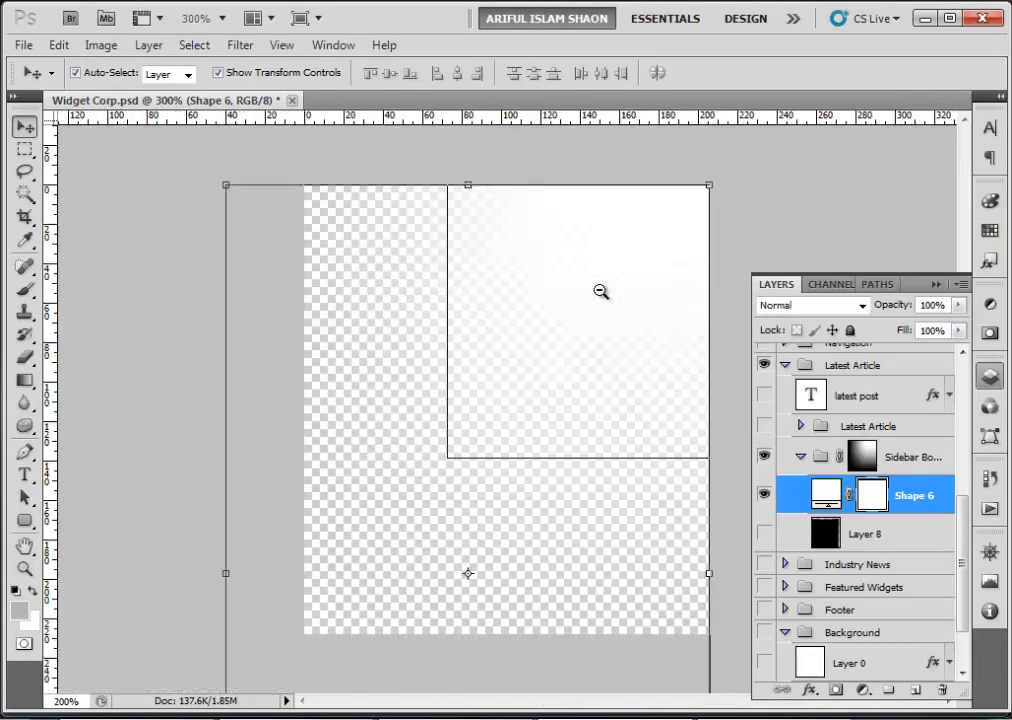
{"action": "key", "text": "ctrl+minus"}
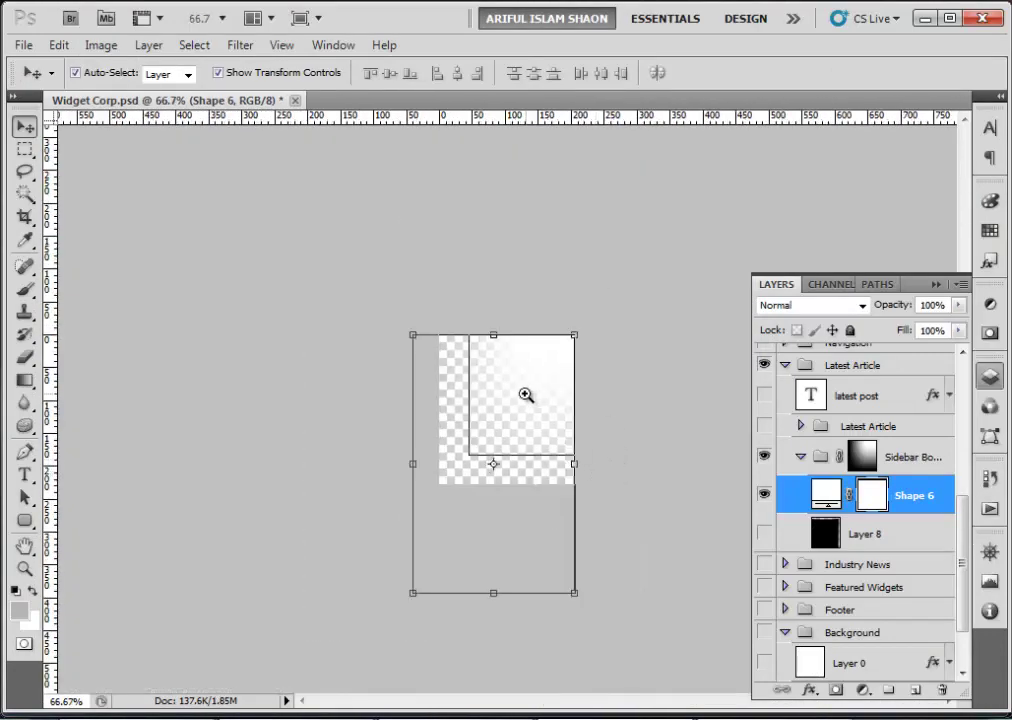
{"action": "left_click", "coordinate": [522, 398]}
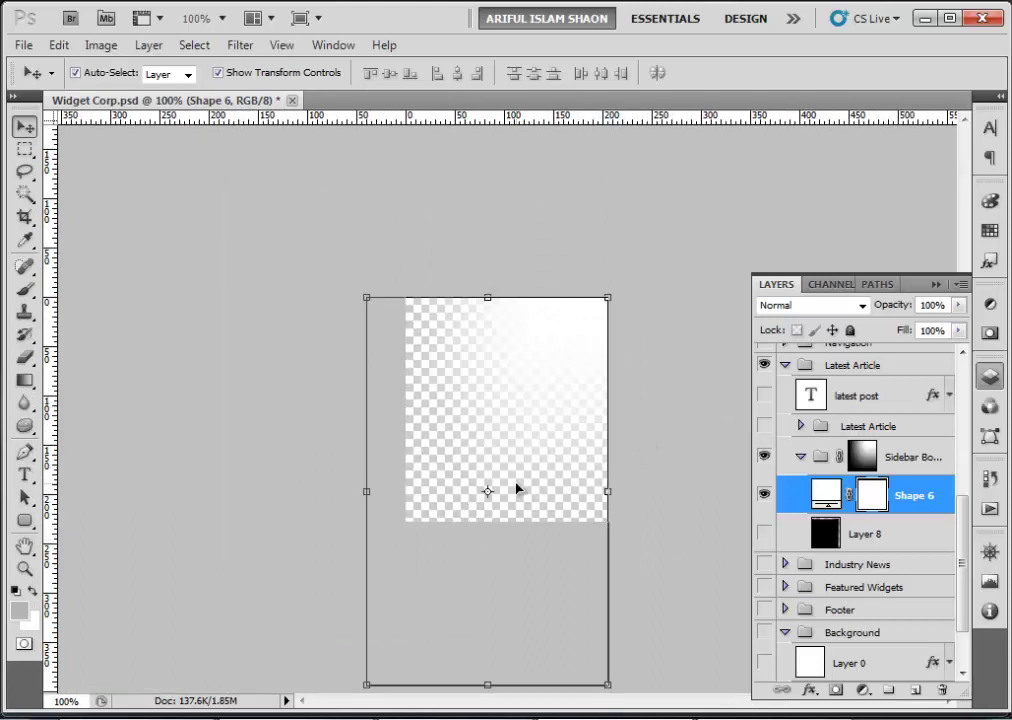
{"action": "left_click", "coordinate": [312, 395]}
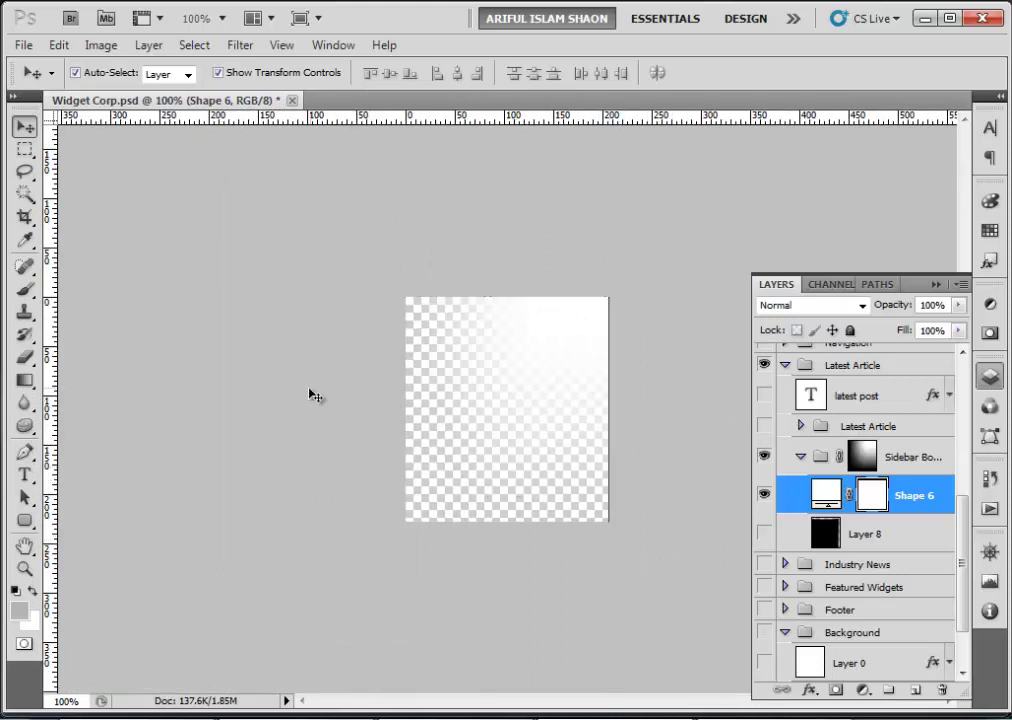
{"action": "left_click", "coordinate": [24, 216]}
{"action": "left_click_drag", "start_coordinate": [403, 295], "coordinate": [614, 535]}
{"action": "key", "text": "Escape"}
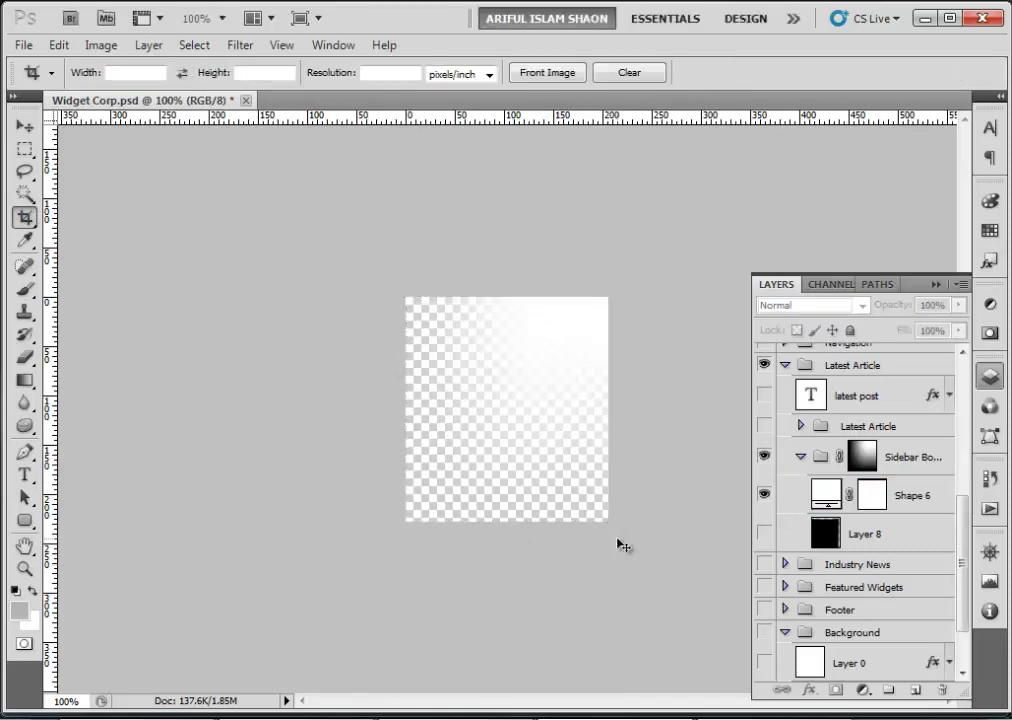
Save the cropped sidebar box for web as a transparent PNG-24 named widget-shadow in the images folder
{"action": "key", "text": "ctrl+alt+shift+s"}
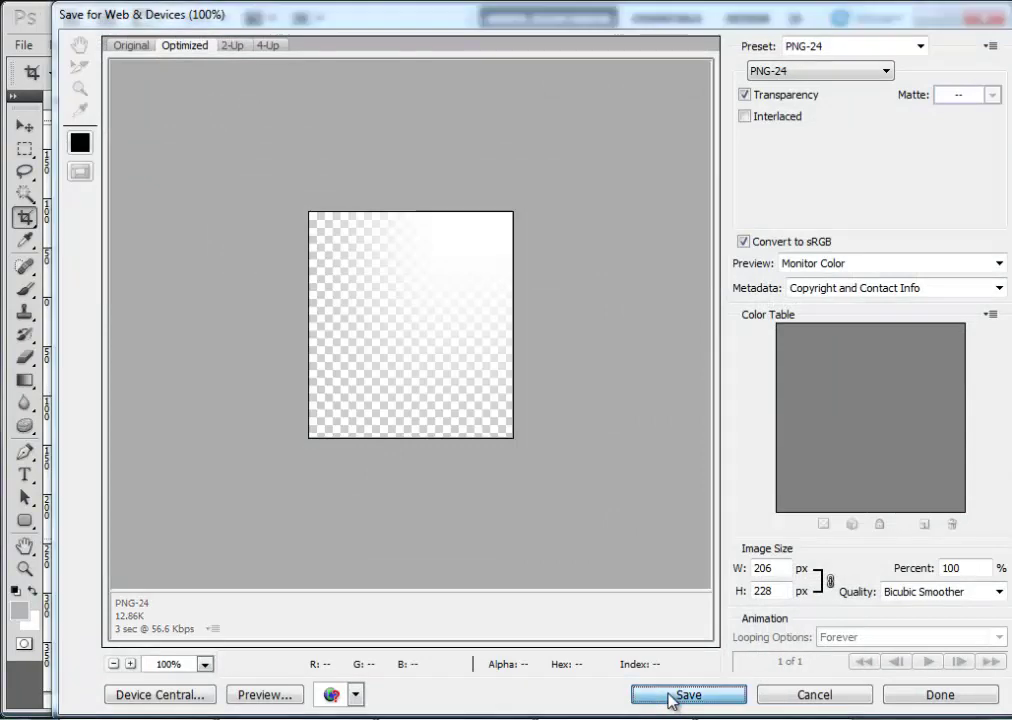
{"action": "left_click", "coordinate": [688, 694]}
{"action": "type", "text": "widget-shadow"}
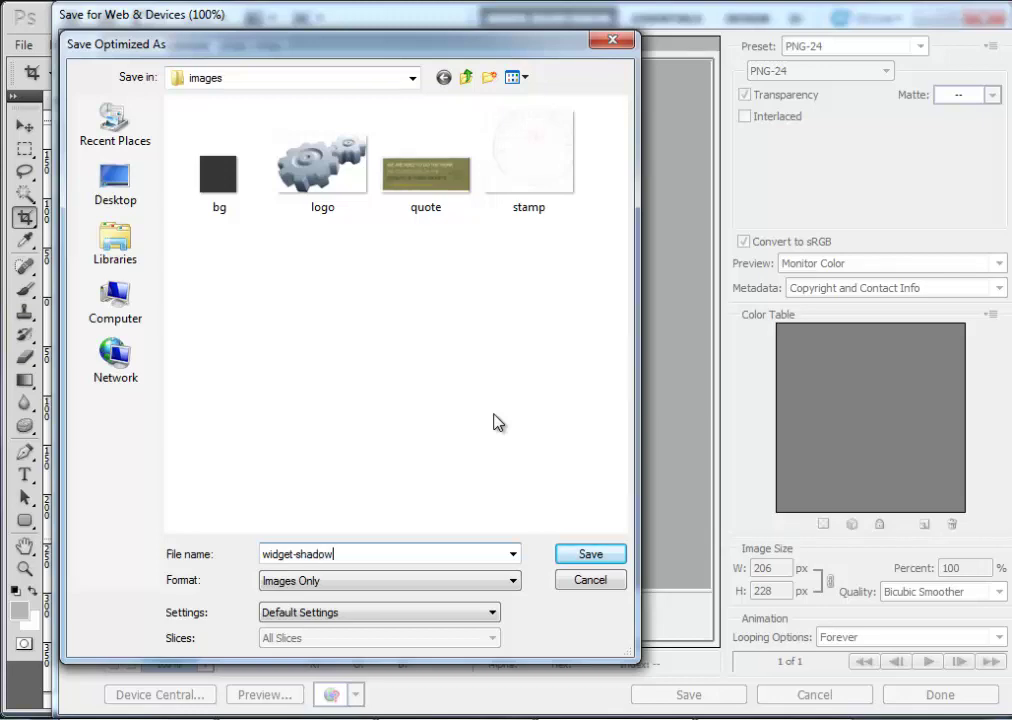
{"action": "key", "text": "Return"}
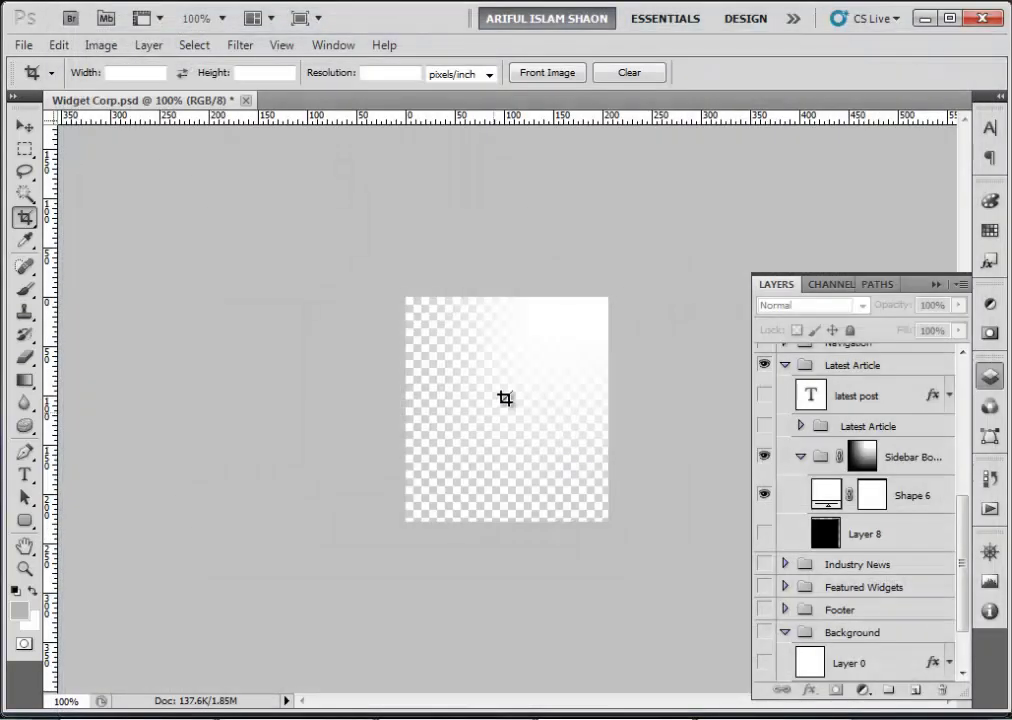
Restore the full page design from the Widget Corp.psd history snapshot, reverting the sidebar box trim and crop
{"action": "left_click", "coordinate": [990, 477]}
{"action": "left_click", "coordinate": [864, 430]}
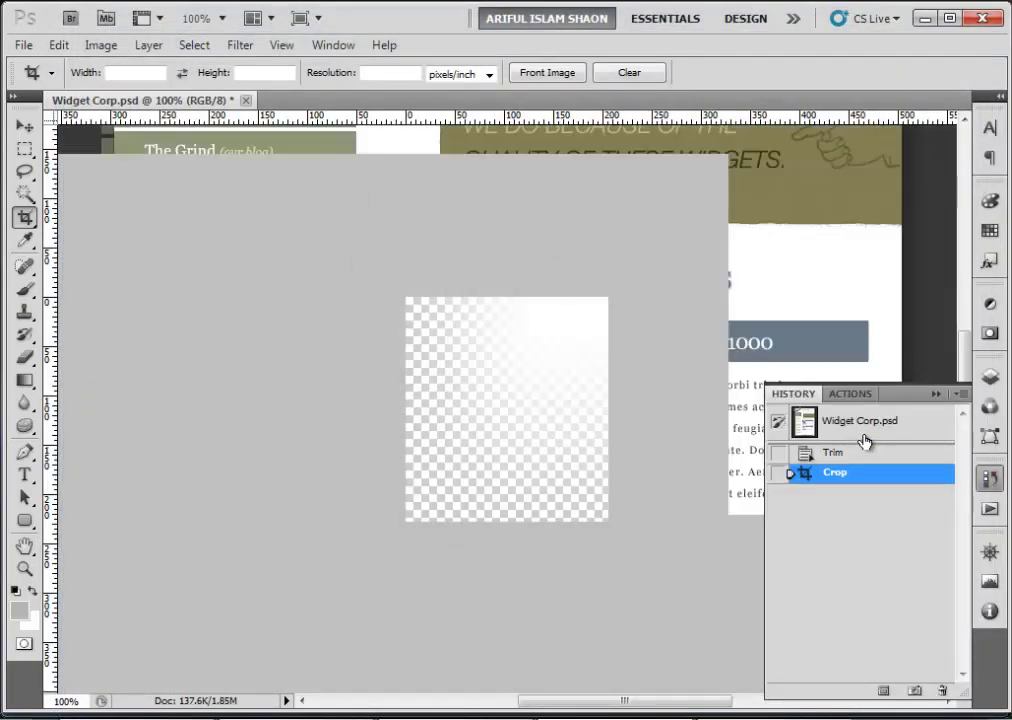
Isolate the Super Sprocket gear image in the Featured Widgets section by hiding every other layer
{"action": "left_click_drag", "start_coordinate": [500, 490], "coordinate": [416, 192]}
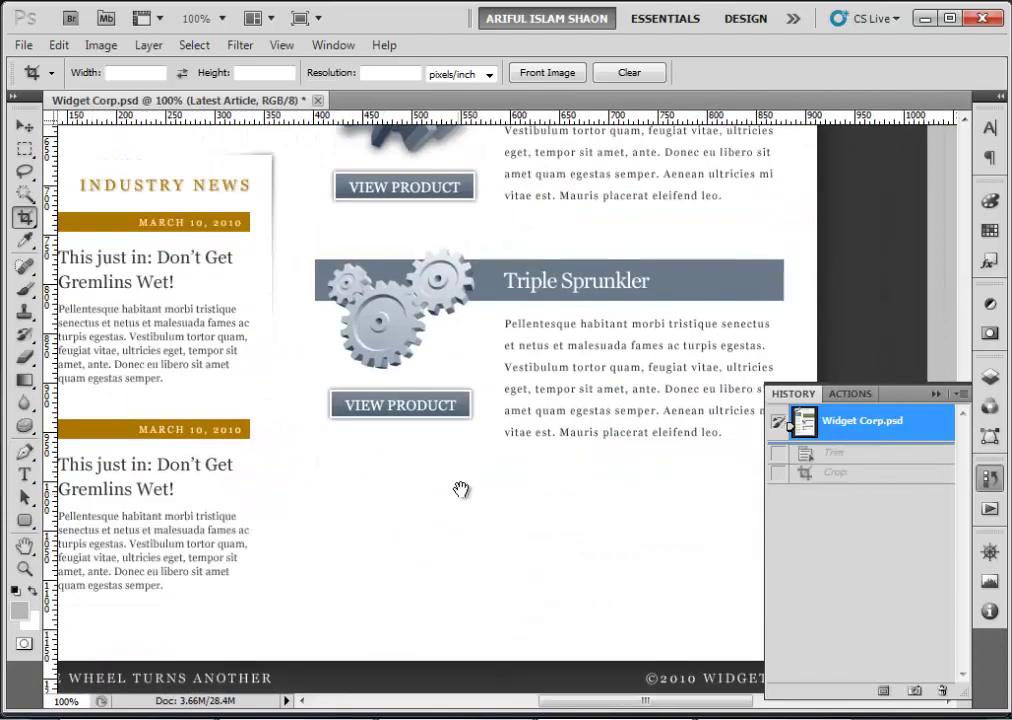
{"action": "left_click_drag", "start_coordinate": [518, 163], "coordinate": [522, 542]}
{"action": "left_click_drag", "start_coordinate": [546, 700], "coordinate": [583, 569]}
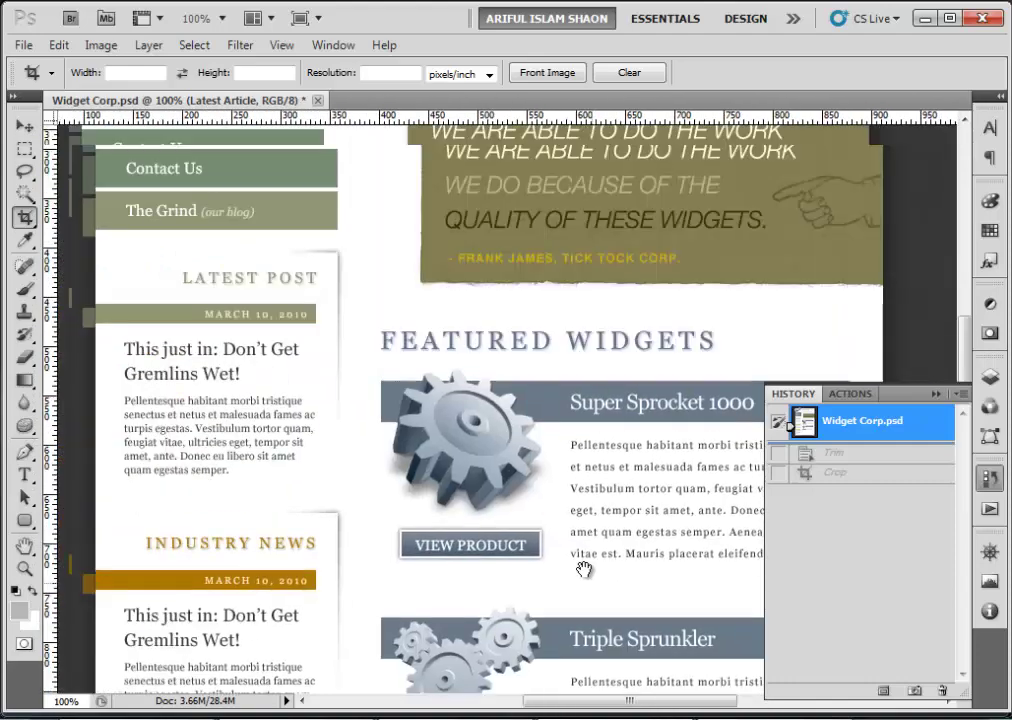
{"action": "left_click_drag", "start_coordinate": [495, 395], "coordinate": [549, 309]}
{"action": "key", "text": "v"}
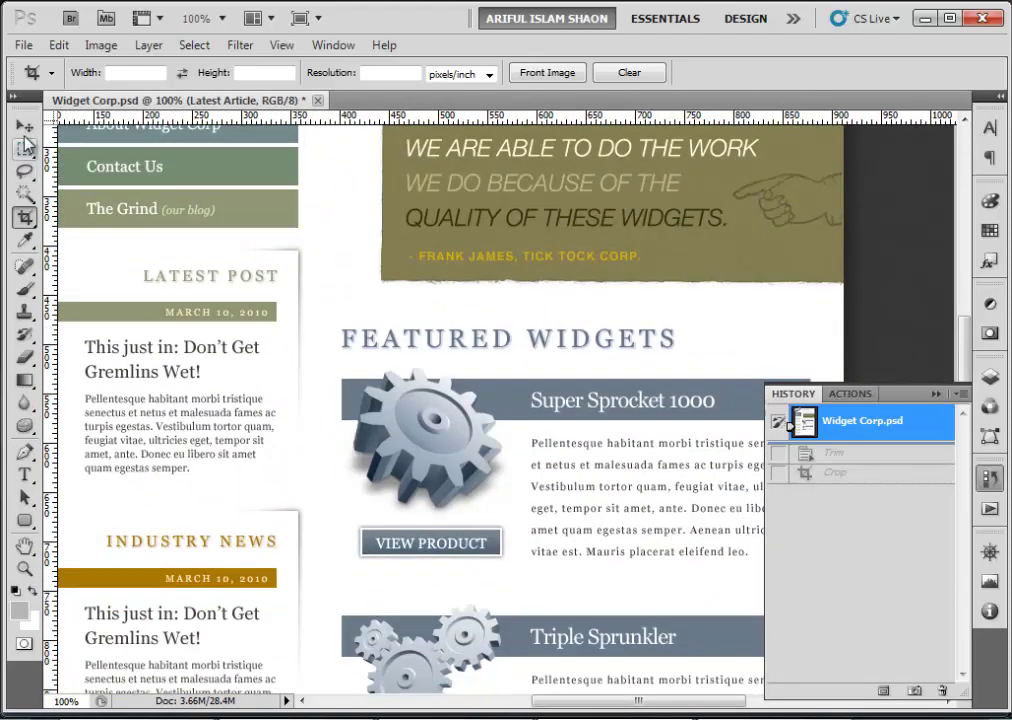
{"action": "left_click", "coordinate": [436, 461]}
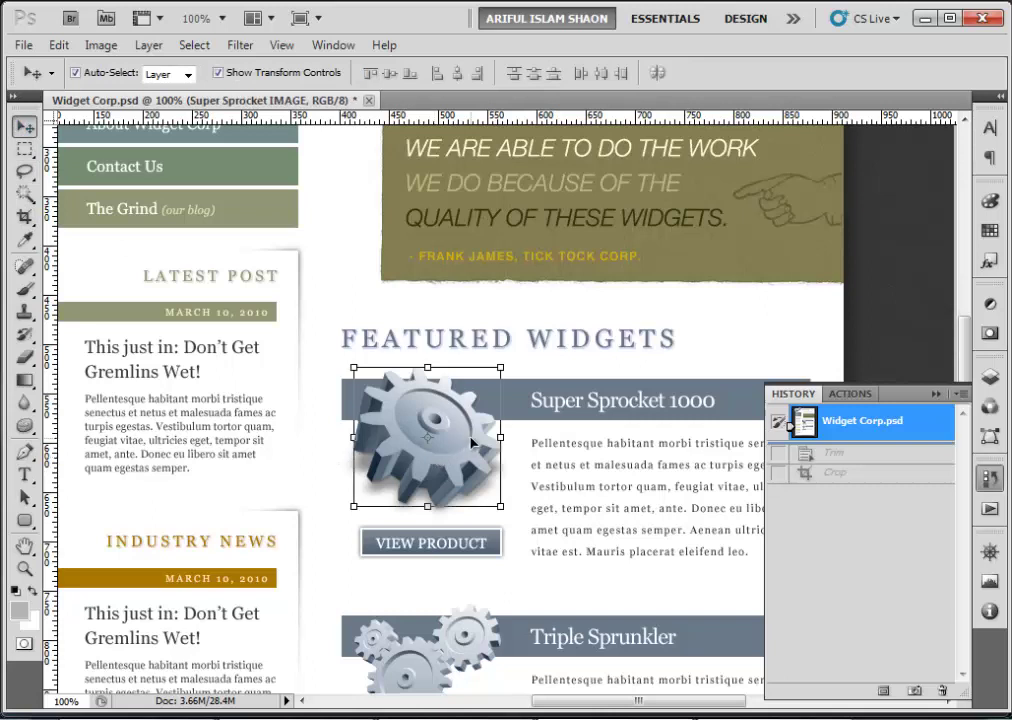
{"action": "left_click", "coordinate": [990, 376]}
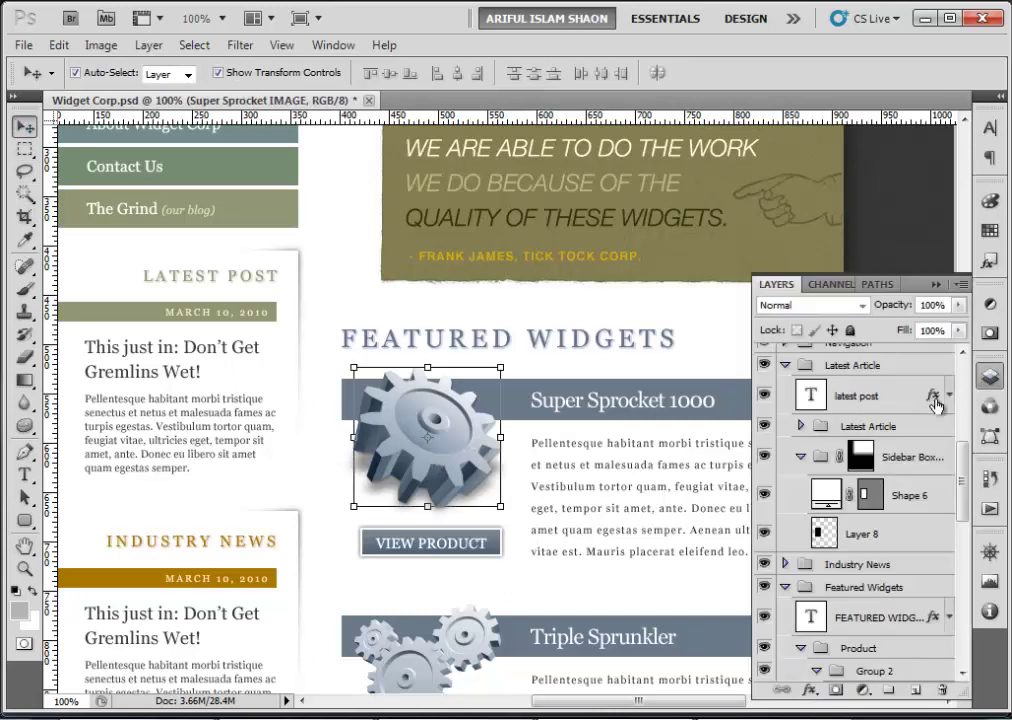
{"action": "scroll", "coordinate": [830, 600], "scroll_direction": "down", "scroll_amount": 1}
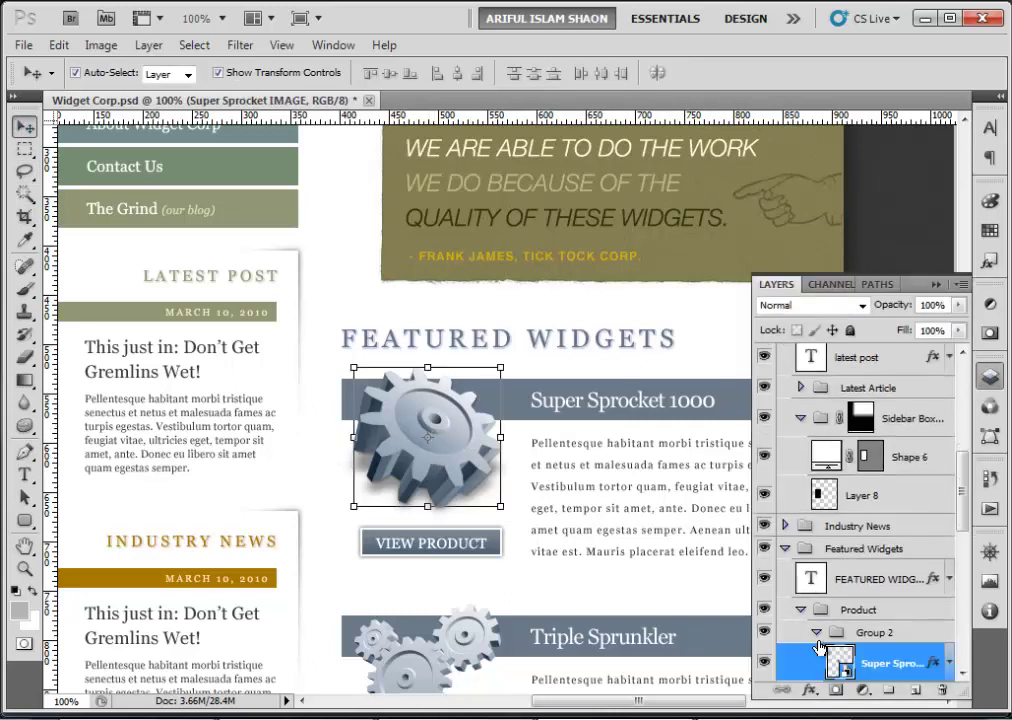
{"action": "left_click", "coordinate": [764, 664], "text": "alt"}
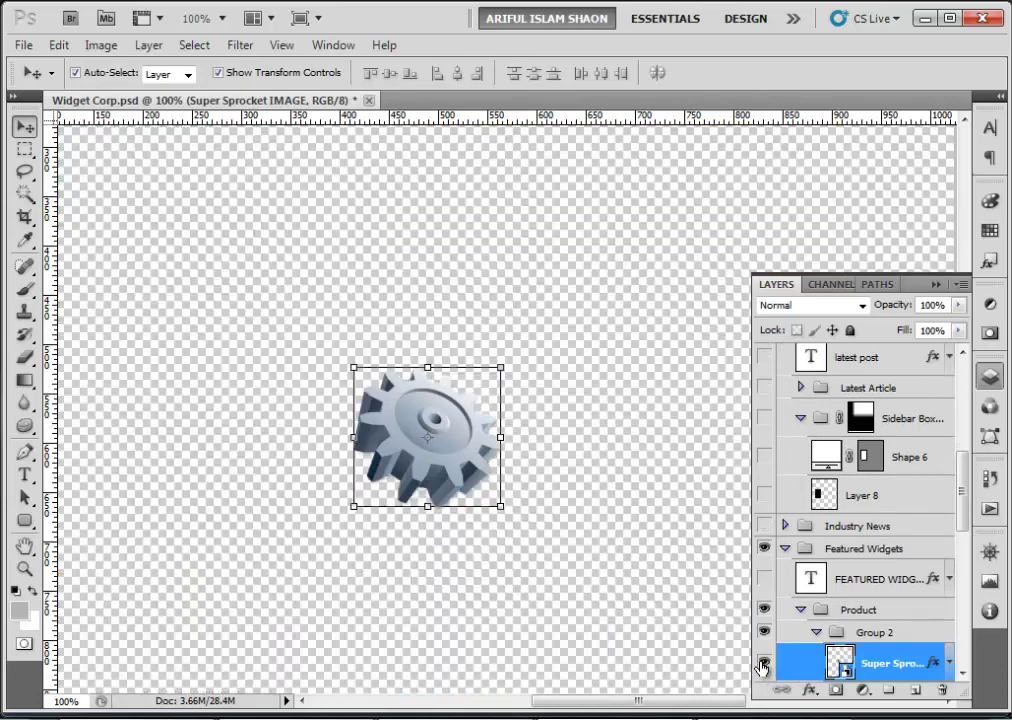
Trim away the transparent pixels on all four sides of the isolated Super Sprocket gear
{"action": "left_click", "coordinate": [100, 45]}
{"action": "left_click", "coordinate": [147, 262]}
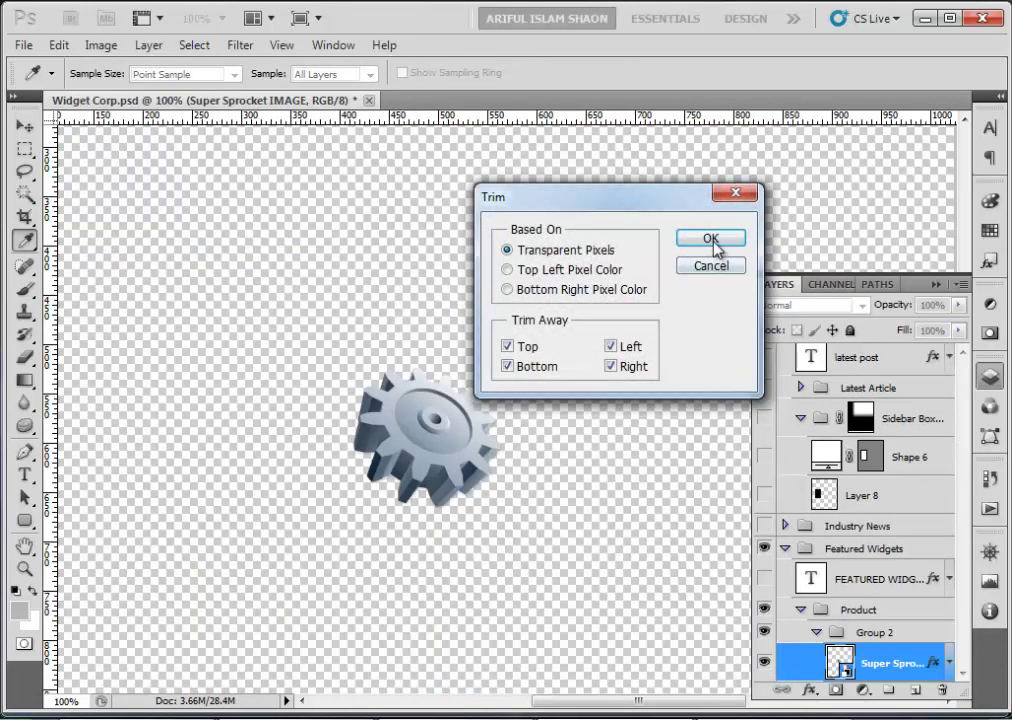
{"action": "left_click", "coordinate": [712, 241]}
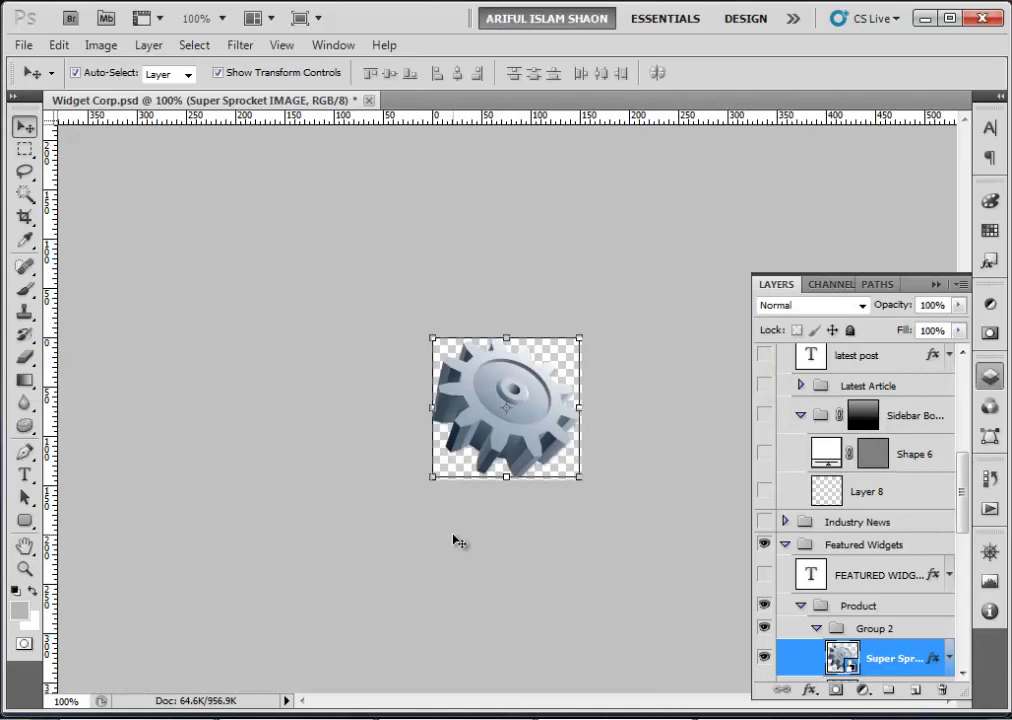
{"action": "key", "text": "ctrl+alt+shift+s"}
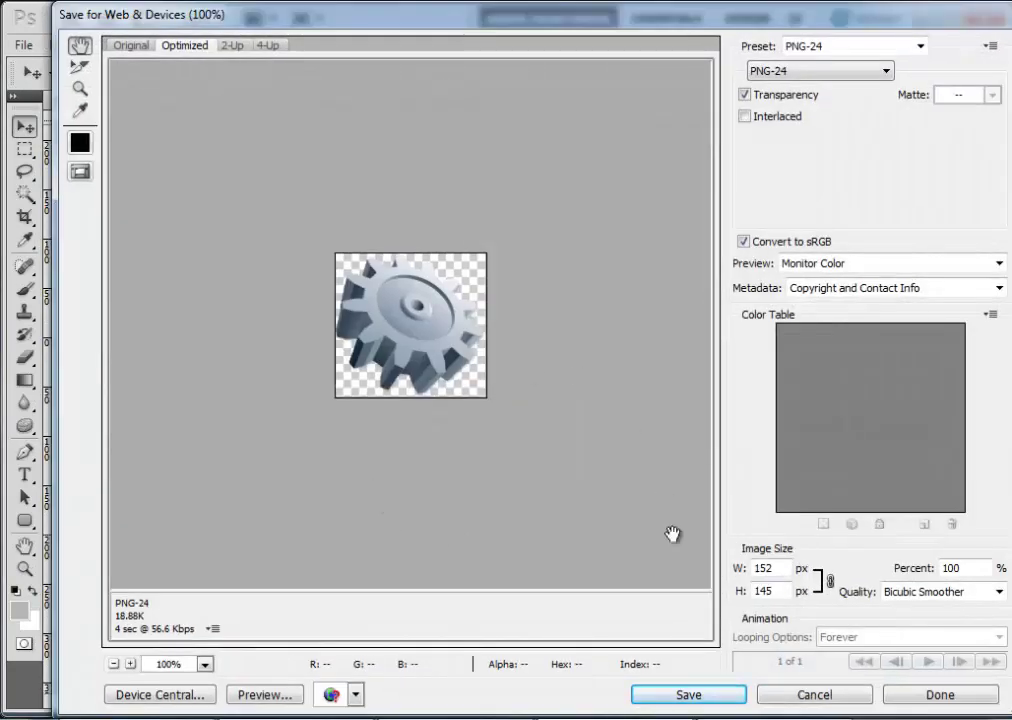
{"action": "left_click", "coordinate": [802, 694]}
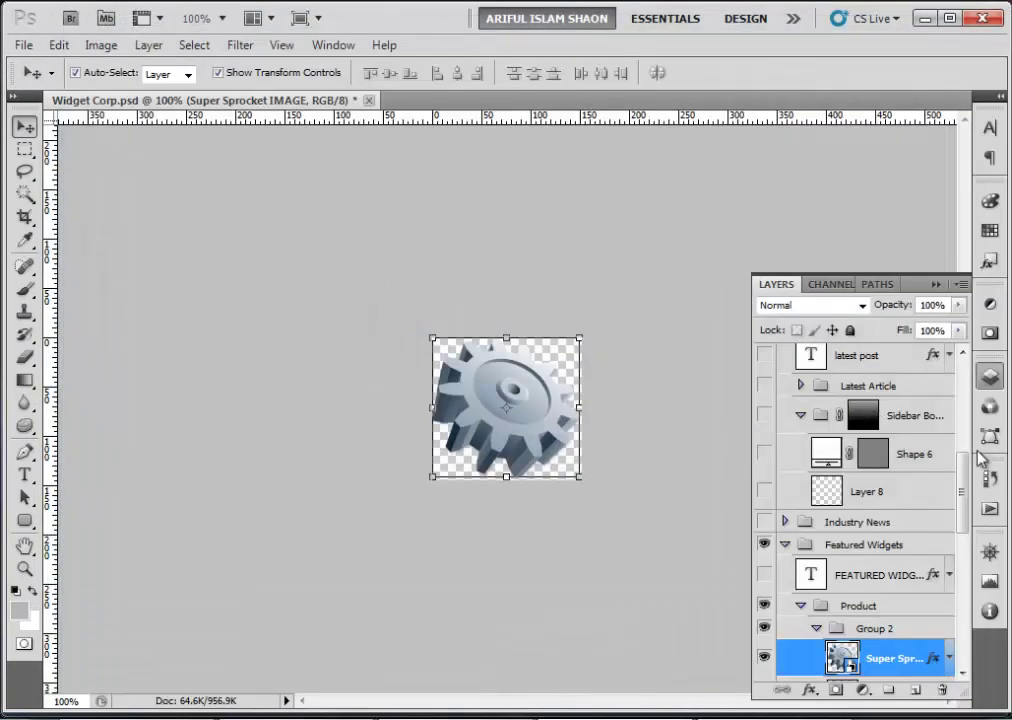
{"action": "left_click", "coordinate": [989, 478]}
{"action": "left_click", "coordinate": [838, 421]}
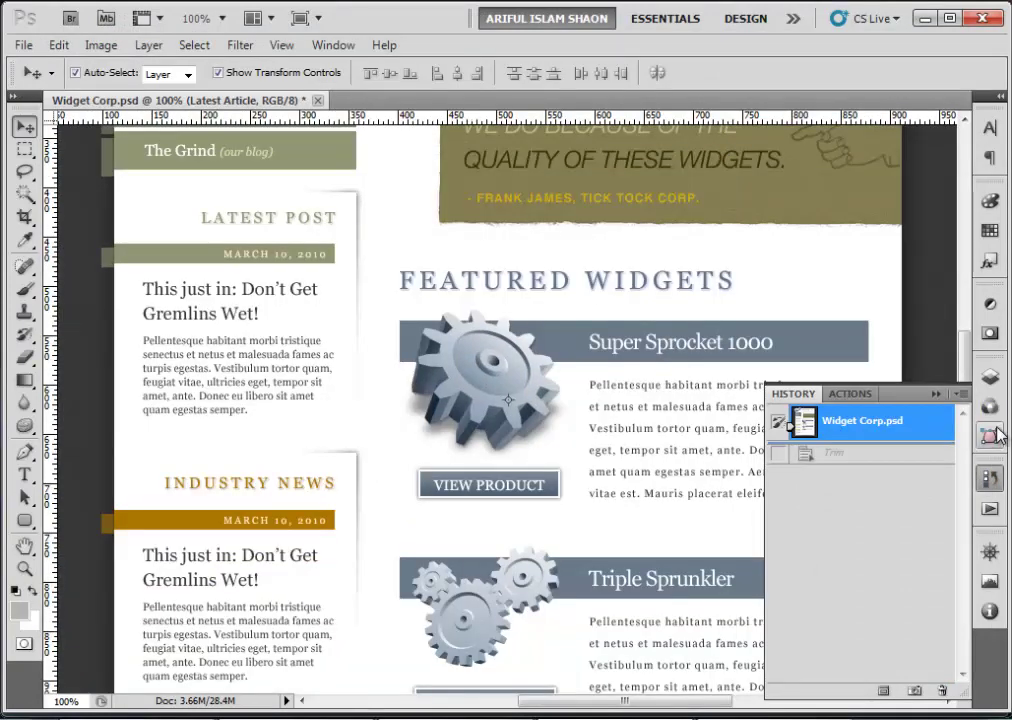
{"action": "left_click", "coordinate": [989, 377]}
{"action": "left_click", "coordinate": [989, 478]}
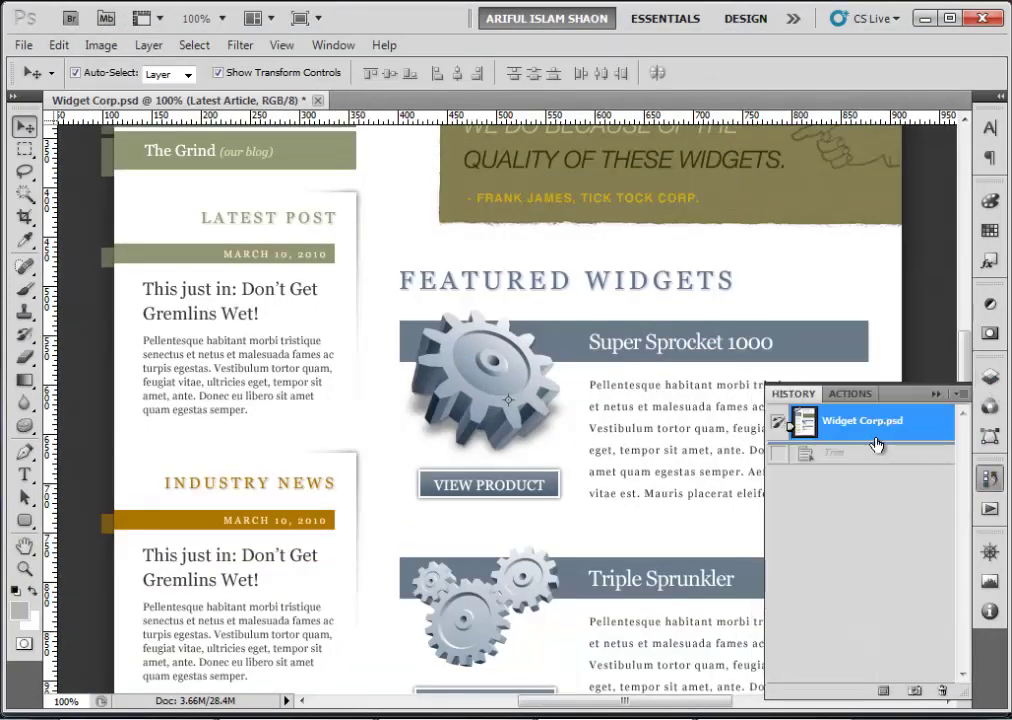
{"action": "left_click", "coordinate": [875, 453]}
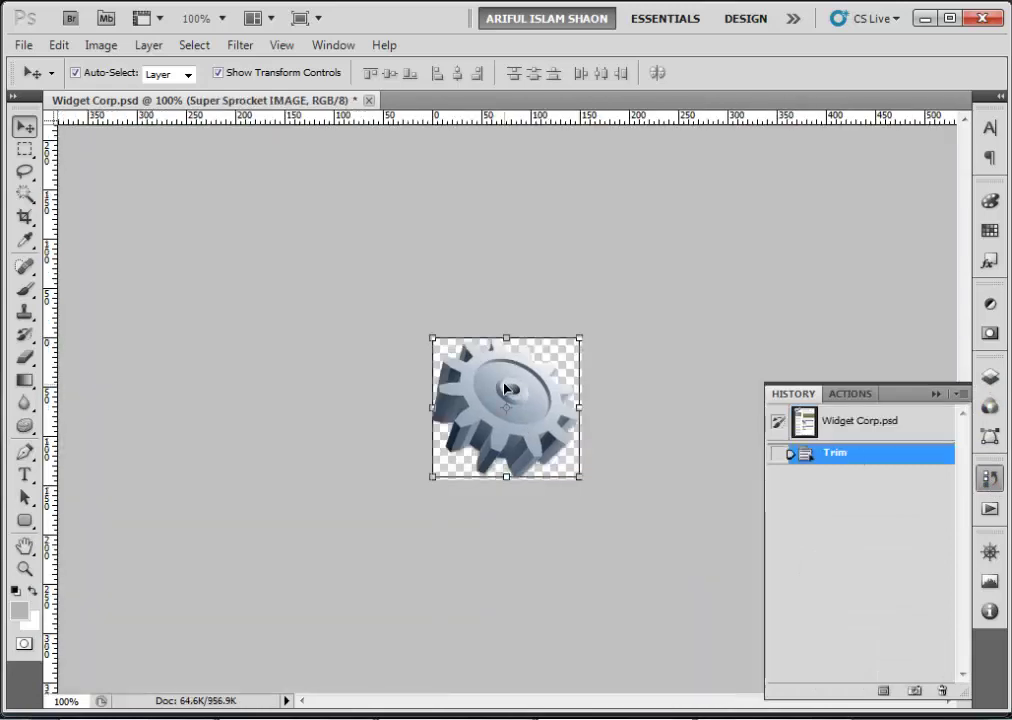
Save the trimmed Super Sprocket gear for web as a transparent PNG-24 named spocket in the images folder
{"action": "key", "text": "ctrl+alt+shift+s"}
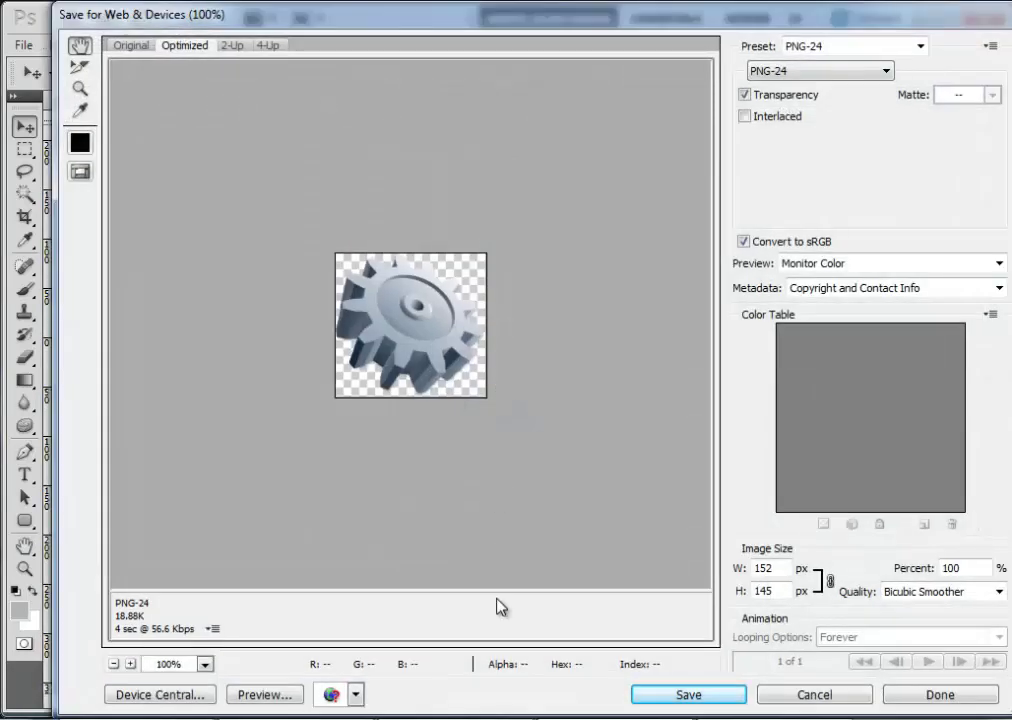
{"action": "left_click", "coordinate": [664, 700]}
{"action": "type", "text": "spocket"}
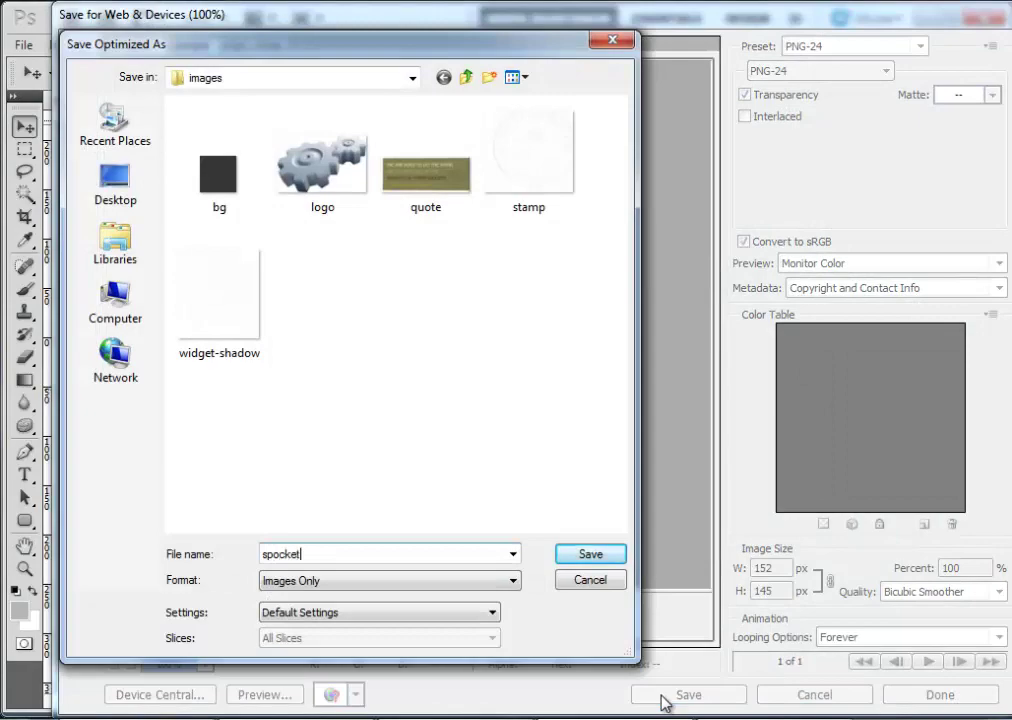
{"action": "key", "text": "Return"}
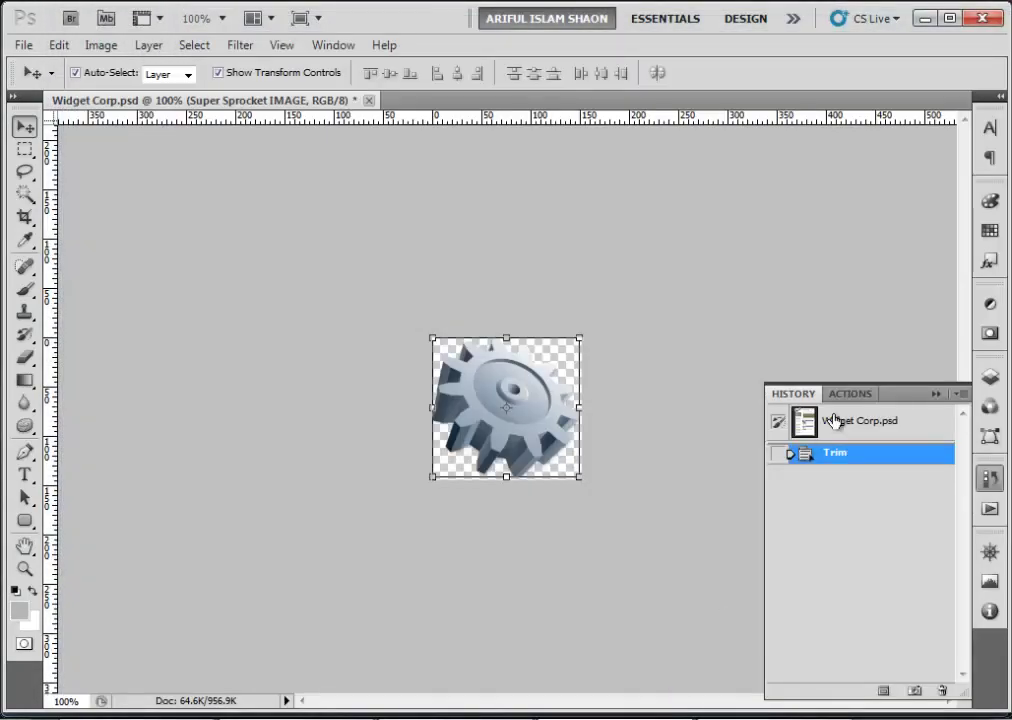
Restore the full page design from the Widget Corp.psd history snapshot and show only the Triple Sprunkler gears layer
{"action": "left_click", "coordinate": [806, 420]}
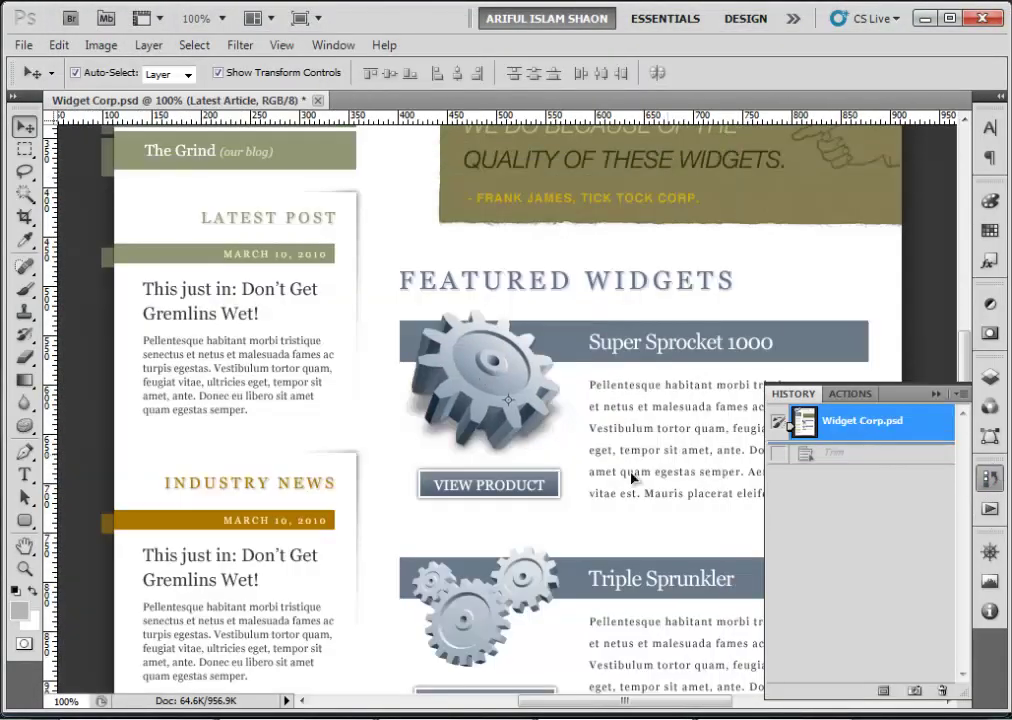
{"action": "left_click_drag", "start_coordinate": [607, 544], "coordinate": [588, 273]}
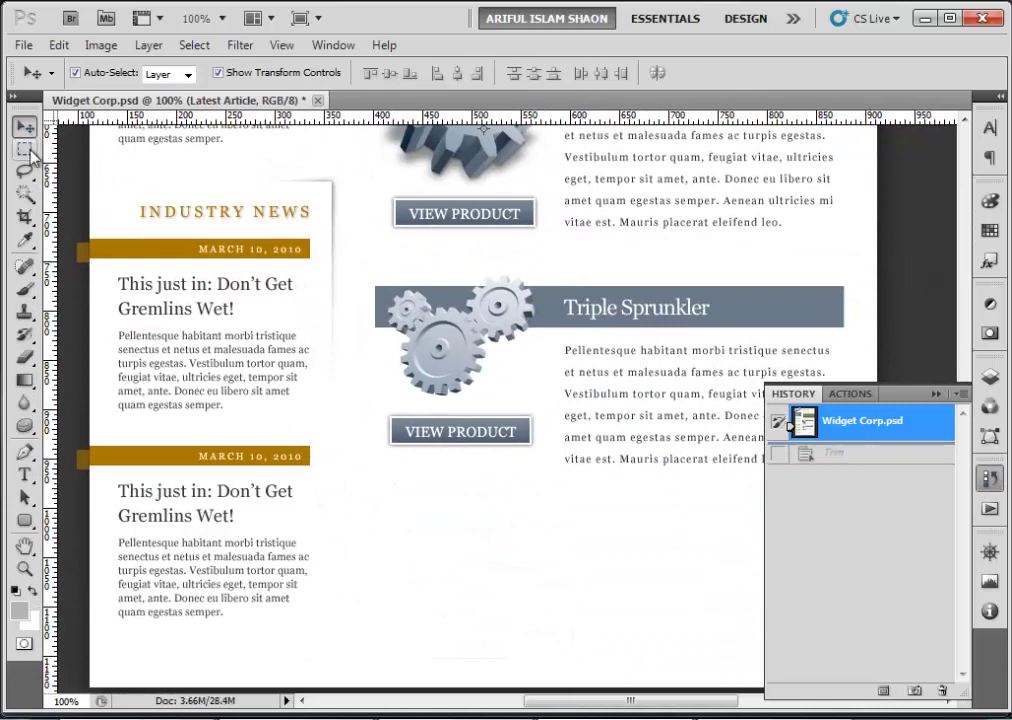
{"action": "left_click", "coordinate": [377, 294]}
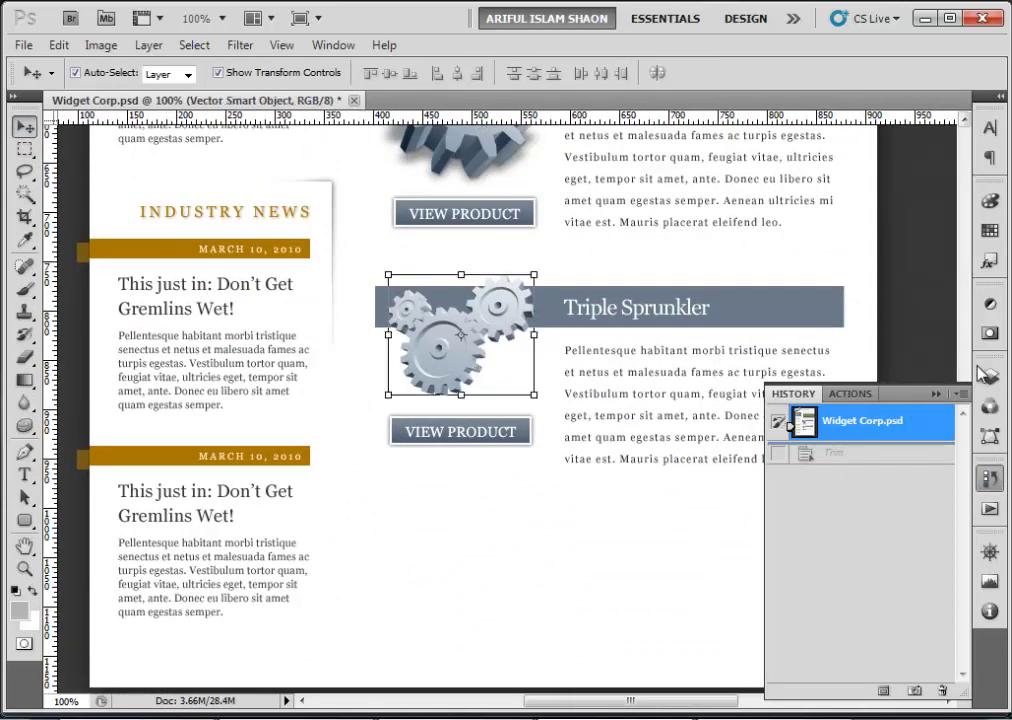
{"action": "key", "text": "F7"}
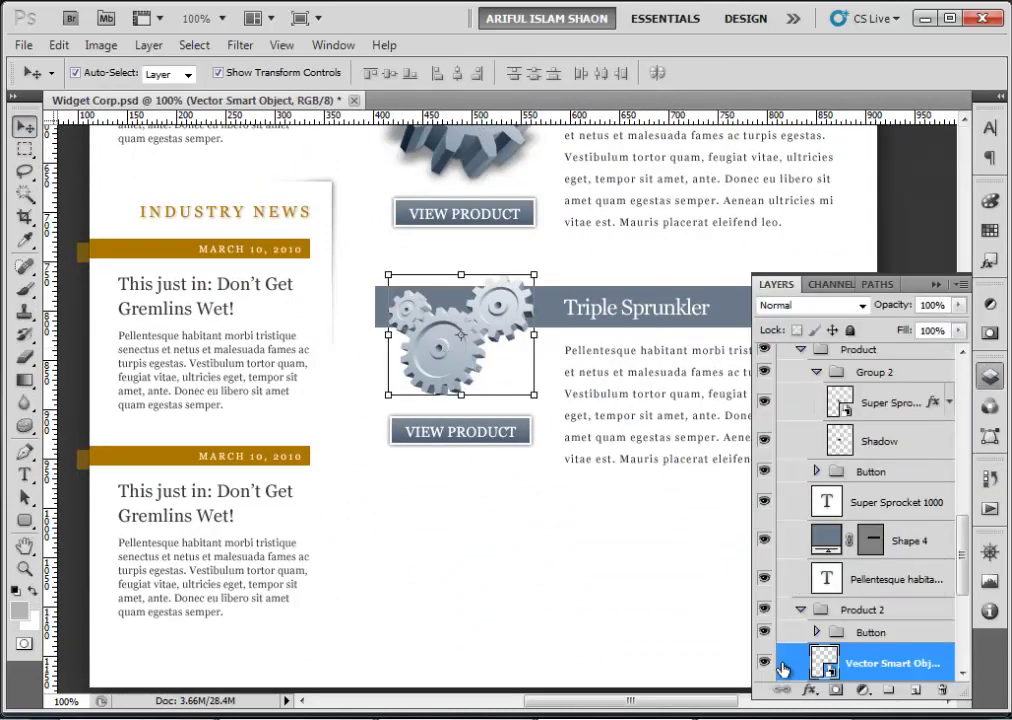
{"action": "left_click", "coordinate": [762, 667], "text": "alt"}
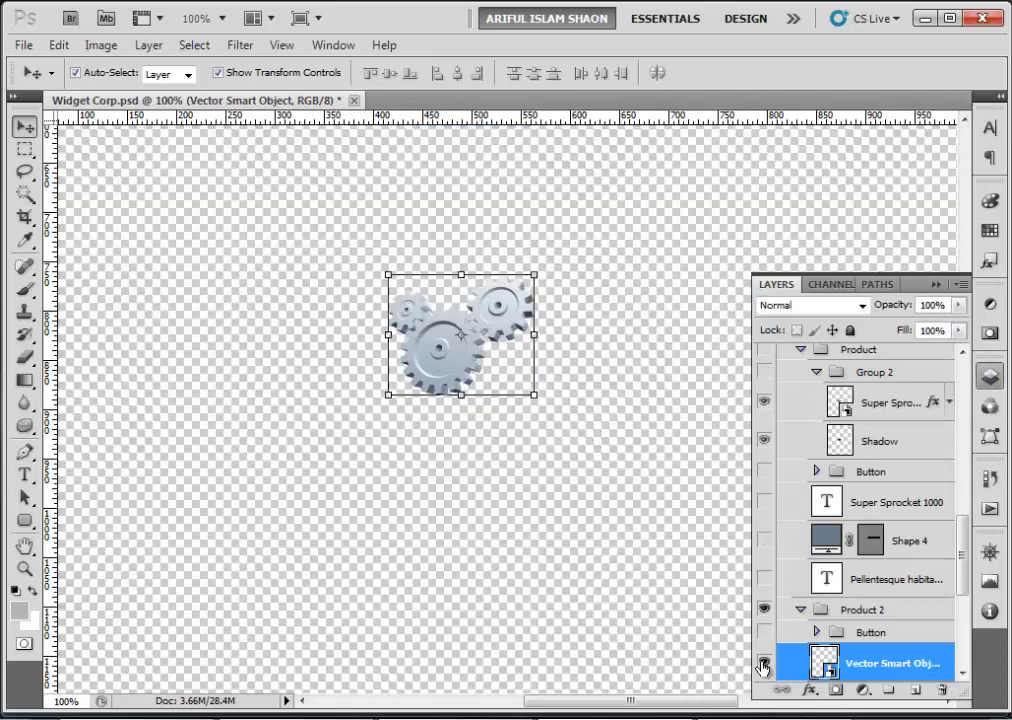
Trim the canvas to the isolated Triple Sprunkler gears based on transparent pixels
{"action": "left_click", "coordinate": [98, 46]}
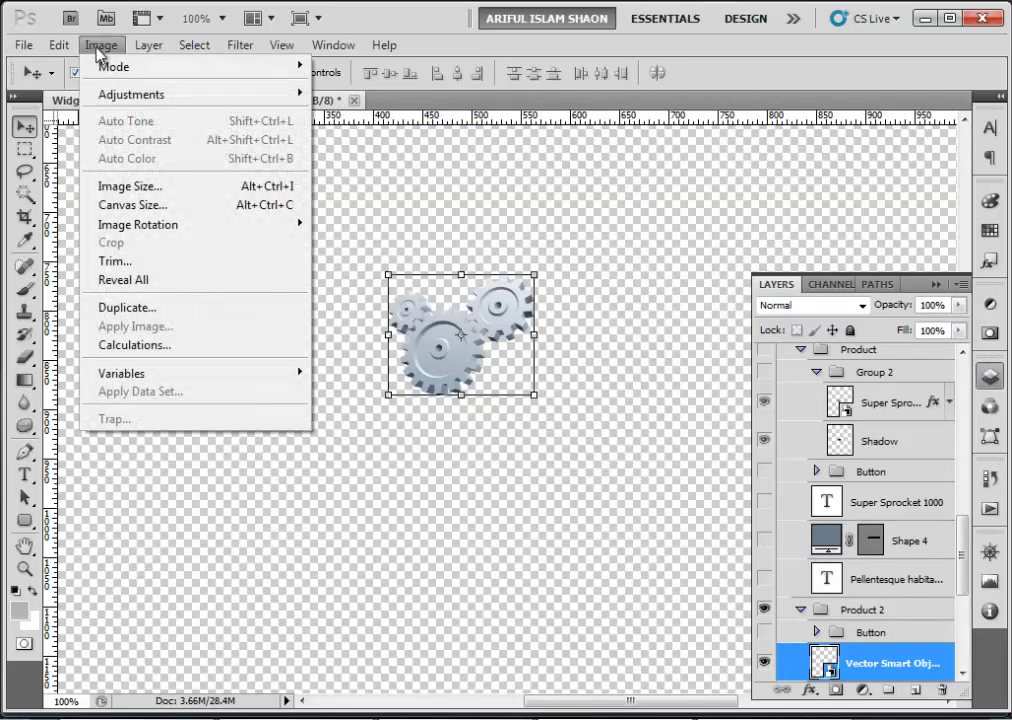
{"action": "left_click", "coordinate": [133, 261]}
{"action": "left_click", "coordinate": [710, 240]}
{"action": "key", "text": "v"}
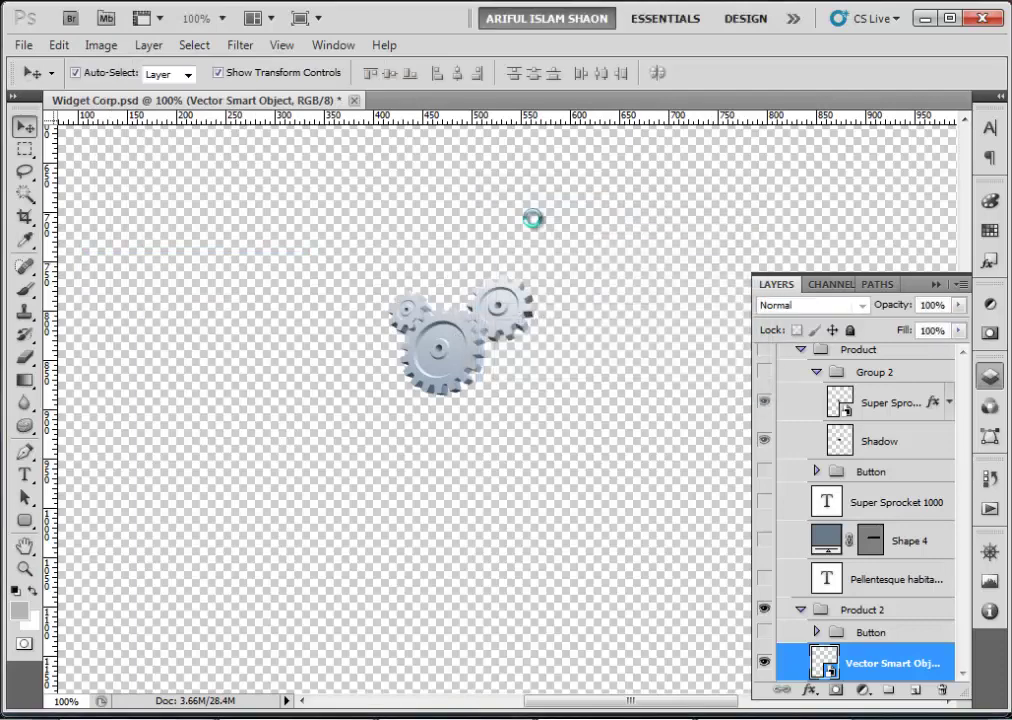
Save the Triple Sprunkler gears for web as a transparent PNG-24 named spankler in the images folder, and restore the full page from the history snapshot
{"action": "left_click", "coordinate": [59, 45]}
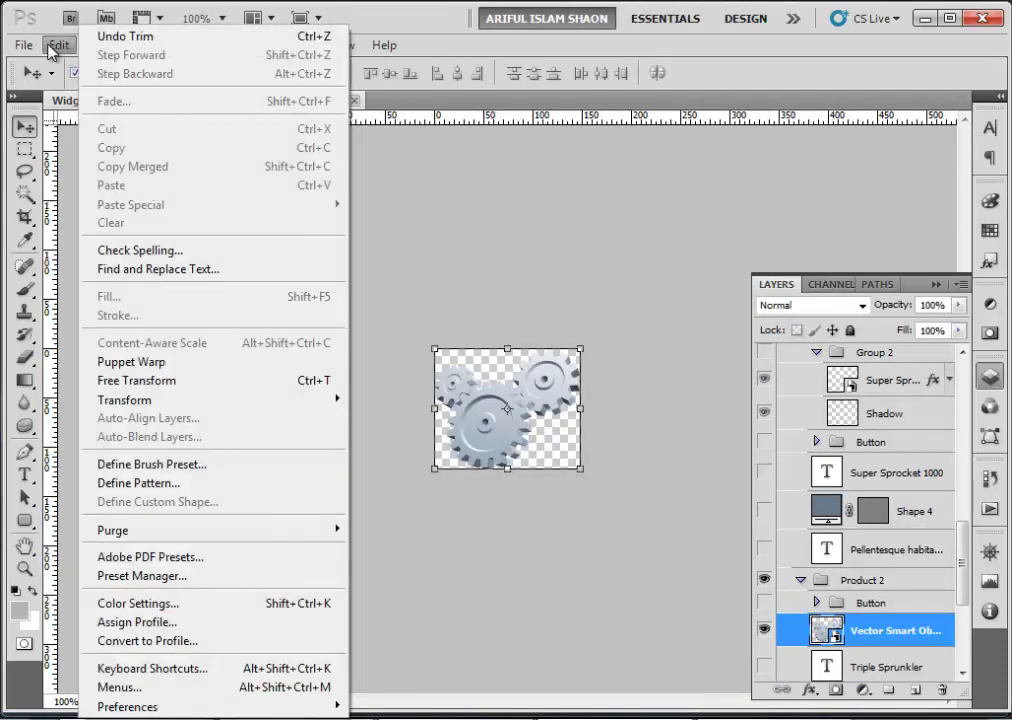
{"action": "left_click", "coordinate": [95, 383]}
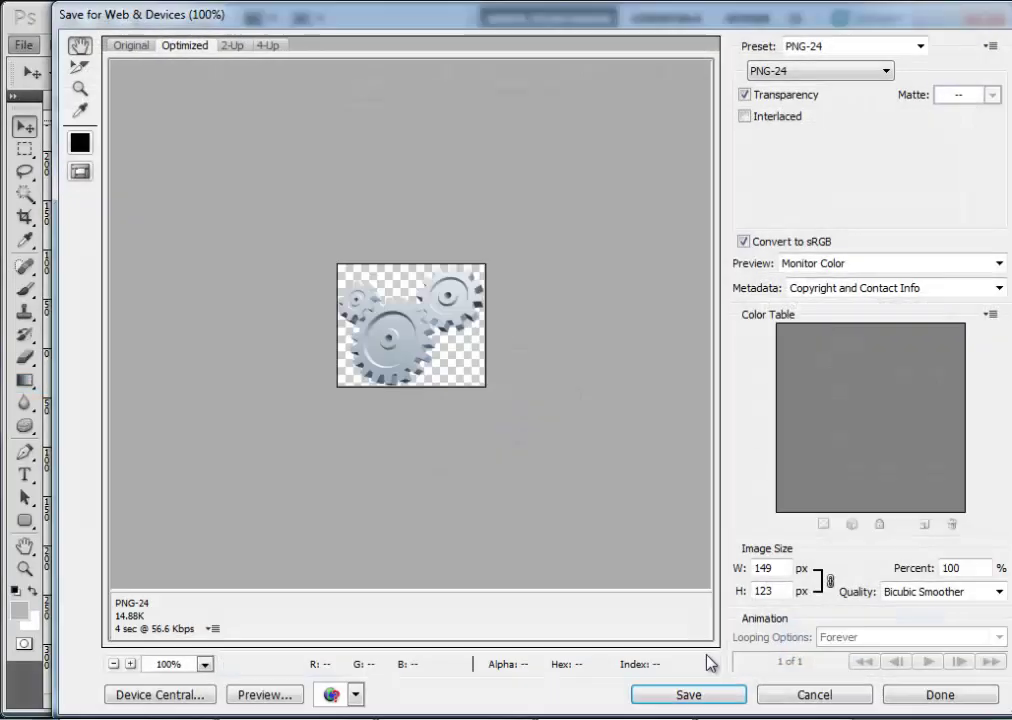
{"action": "left_click", "coordinate": [718, 697]}
{"action": "type", "text": "spankler"}
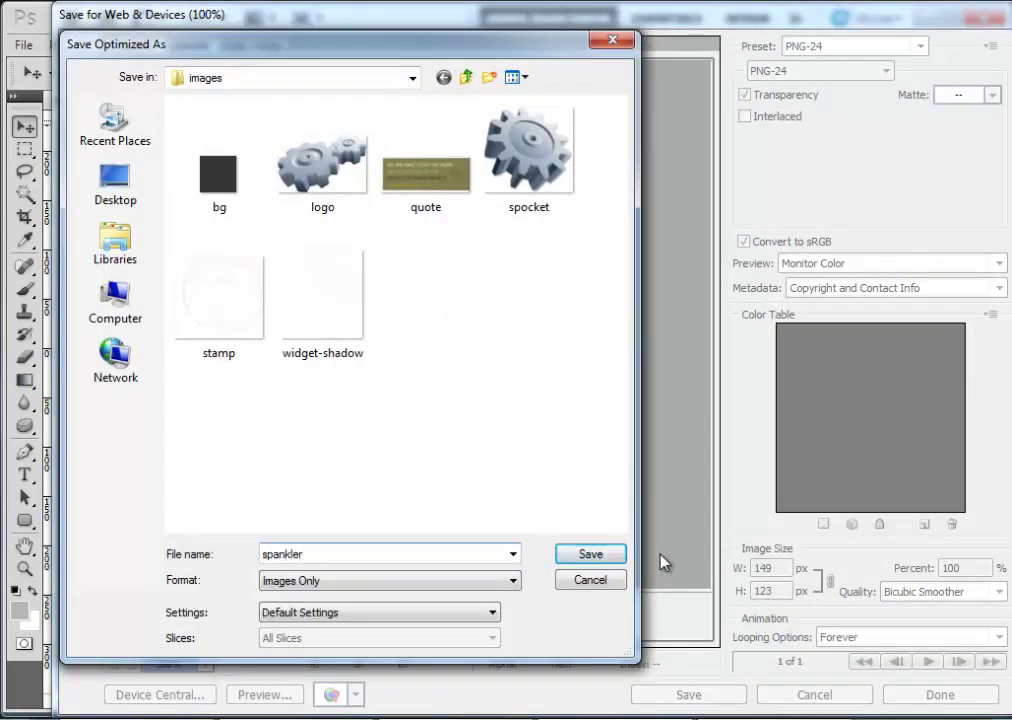
{"action": "key", "text": "Return"}
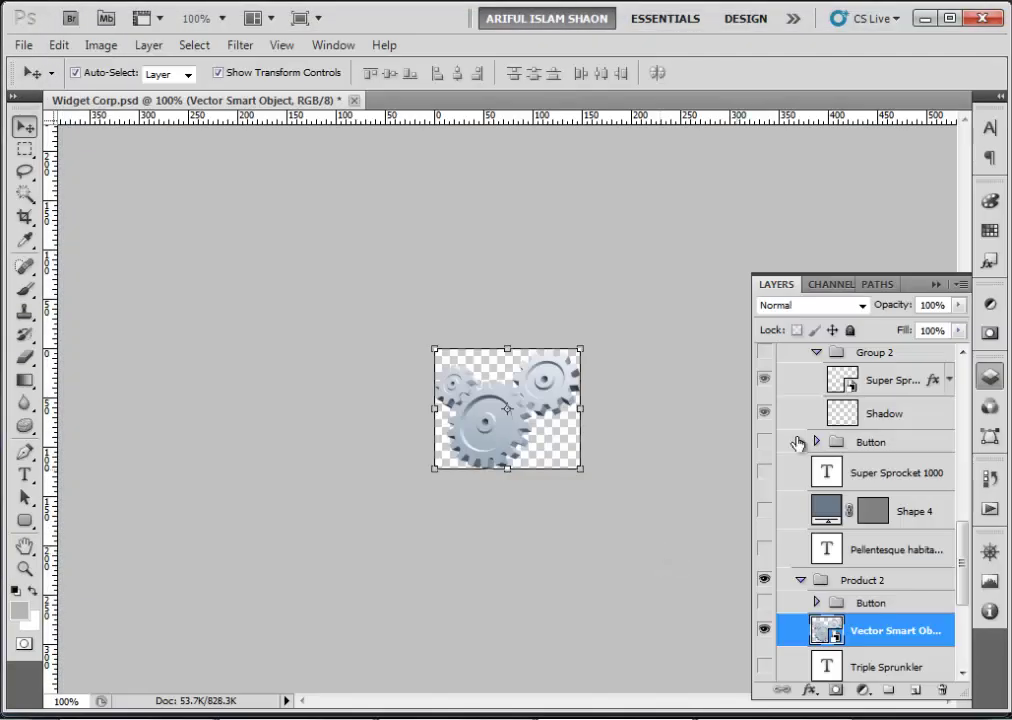
{"action": "left_click", "coordinate": [990, 478]}
{"action": "left_click", "coordinate": [855, 430]}
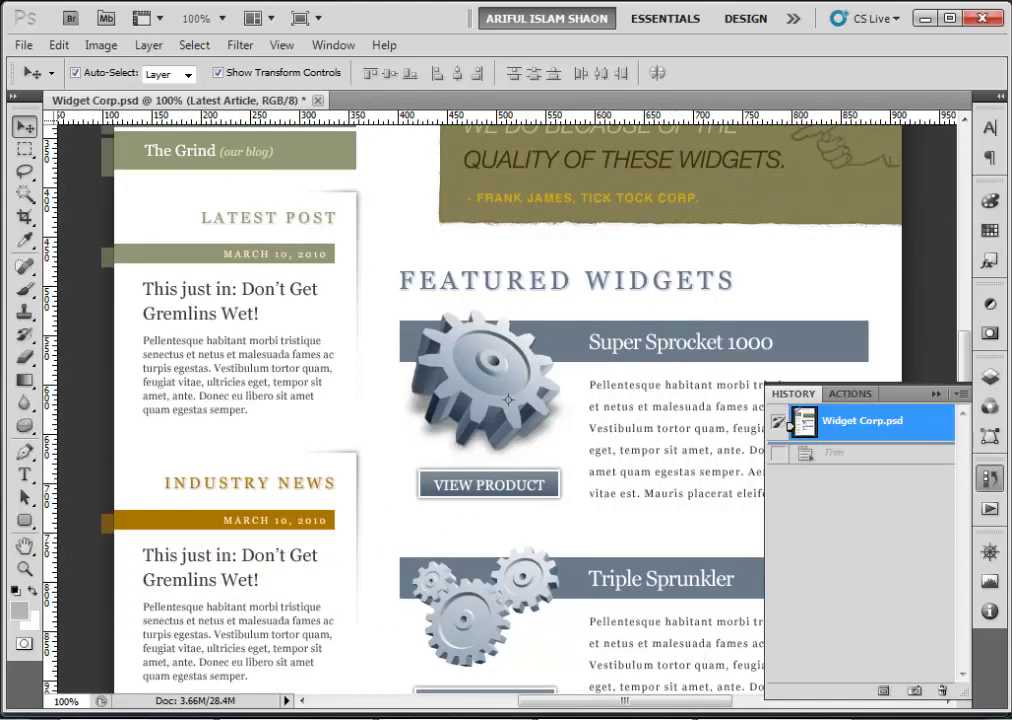
Switch to Windows Explorer and open the images folder inside the Widget Corp folder
{"action": "key", "text": "alt+Tab"}
{"action": "left_click", "coordinate": [527, 168]}
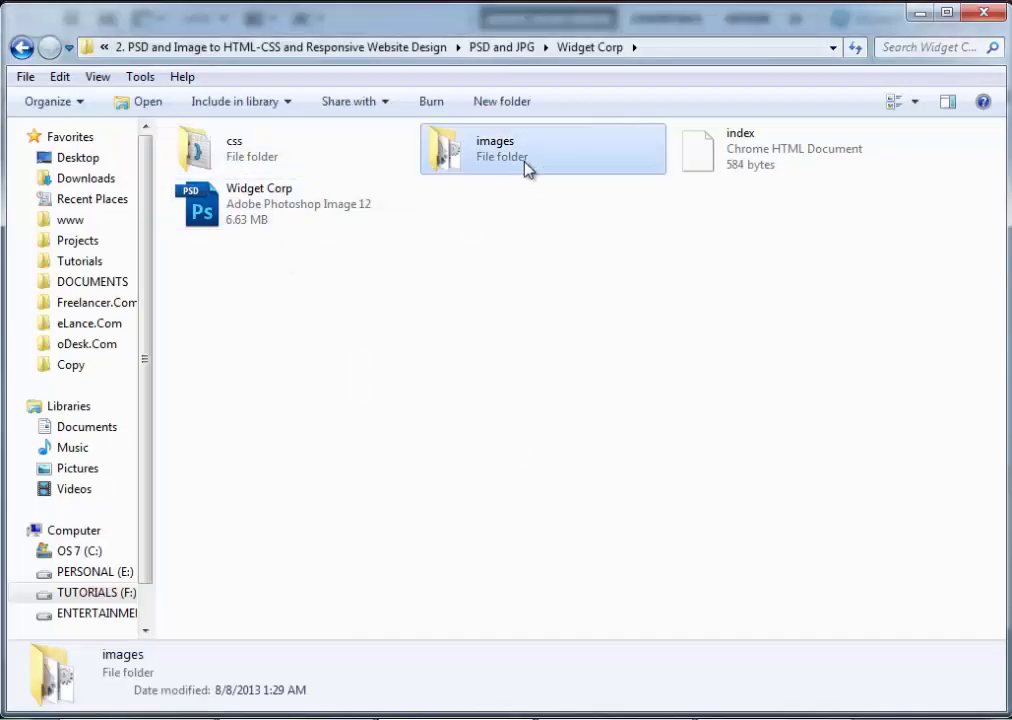
{"action": "double_click", "coordinate": [527, 168]}
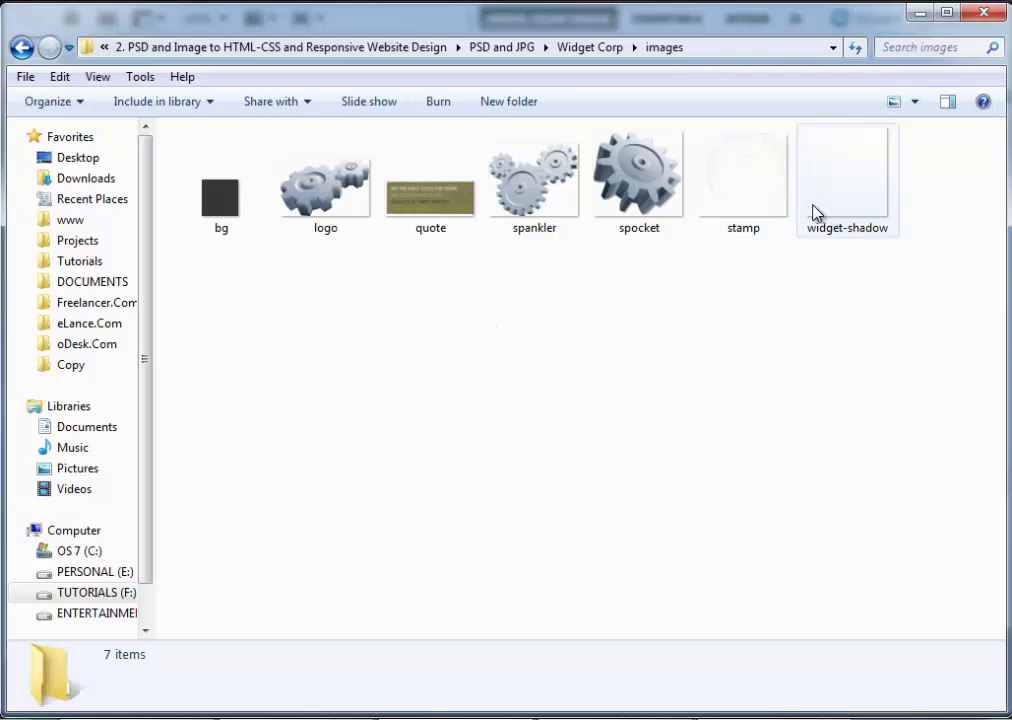
Rename the spankler image file to sprunkler
{"action": "left_click", "coordinate": [538, 210]}
{"action": "right_click", "coordinate": [533, 199]}
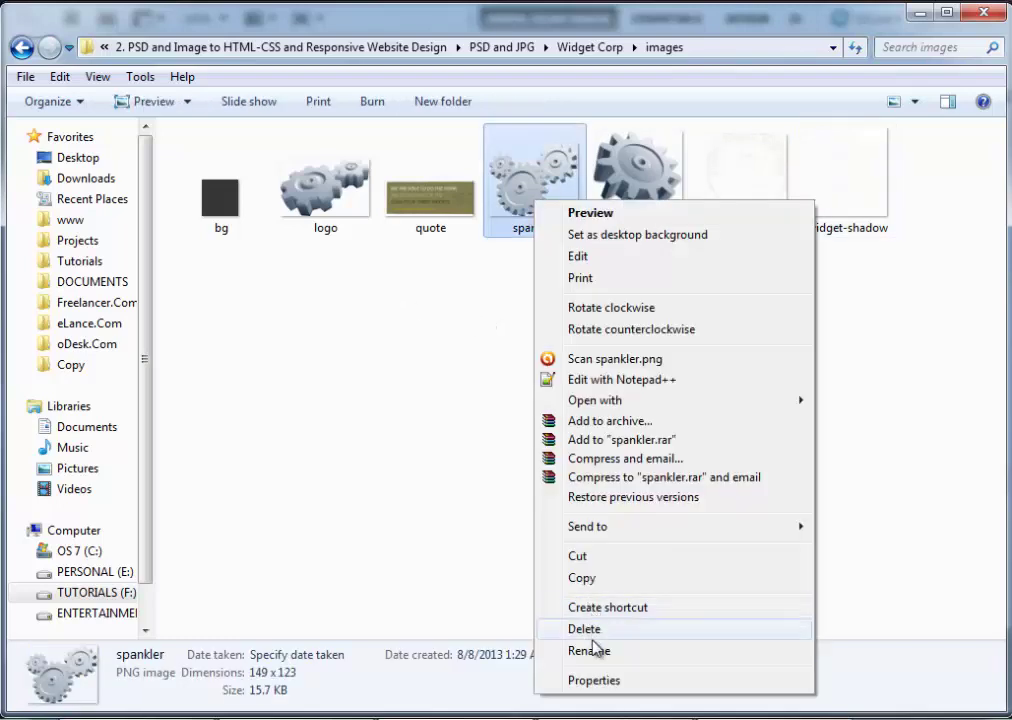
{"action": "left_click", "coordinate": [596, 651]}
{"action": "left_click_drag", "start_coordinate": [525, 228], "coordinate": [532, 228]}
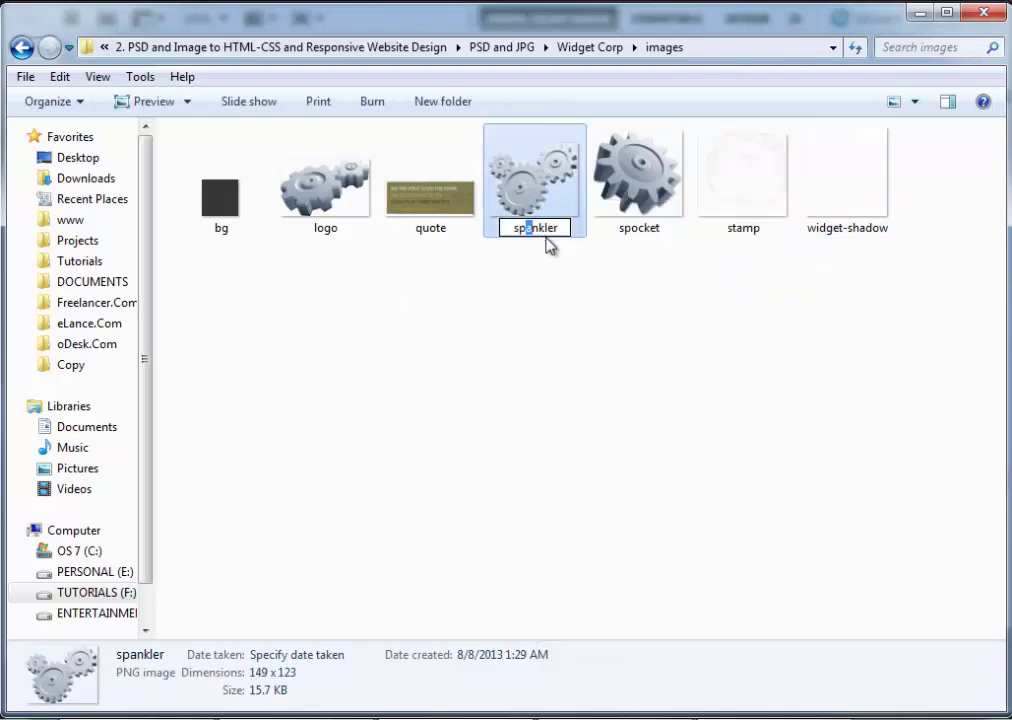
{"action": "type", "text": "ru"}
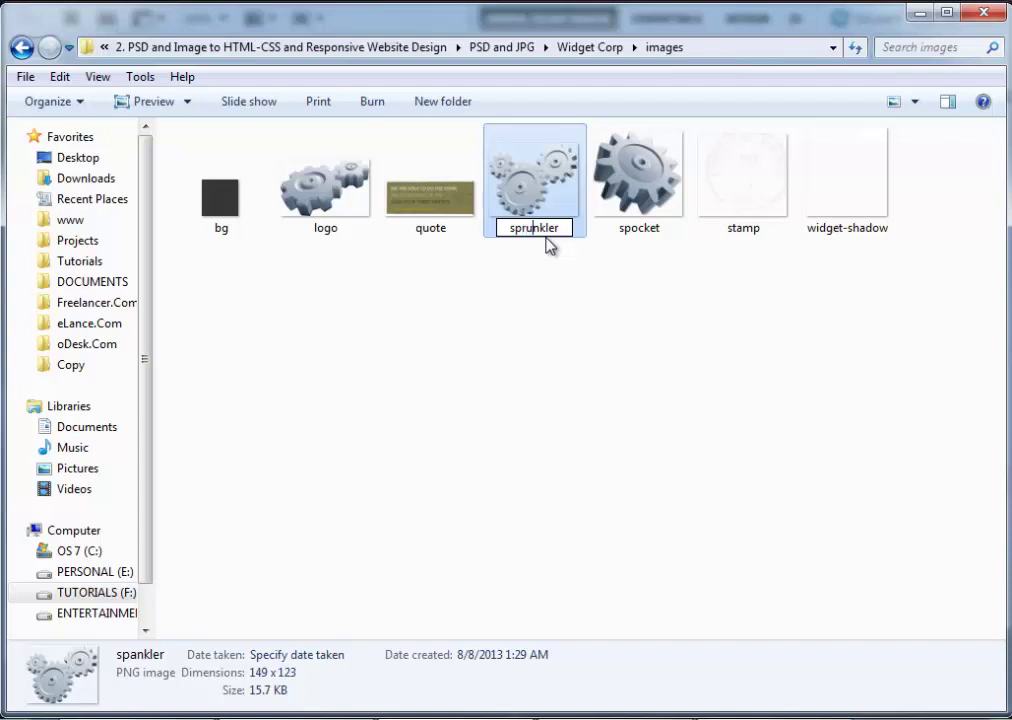
{"action": "key", "text": "Return"}
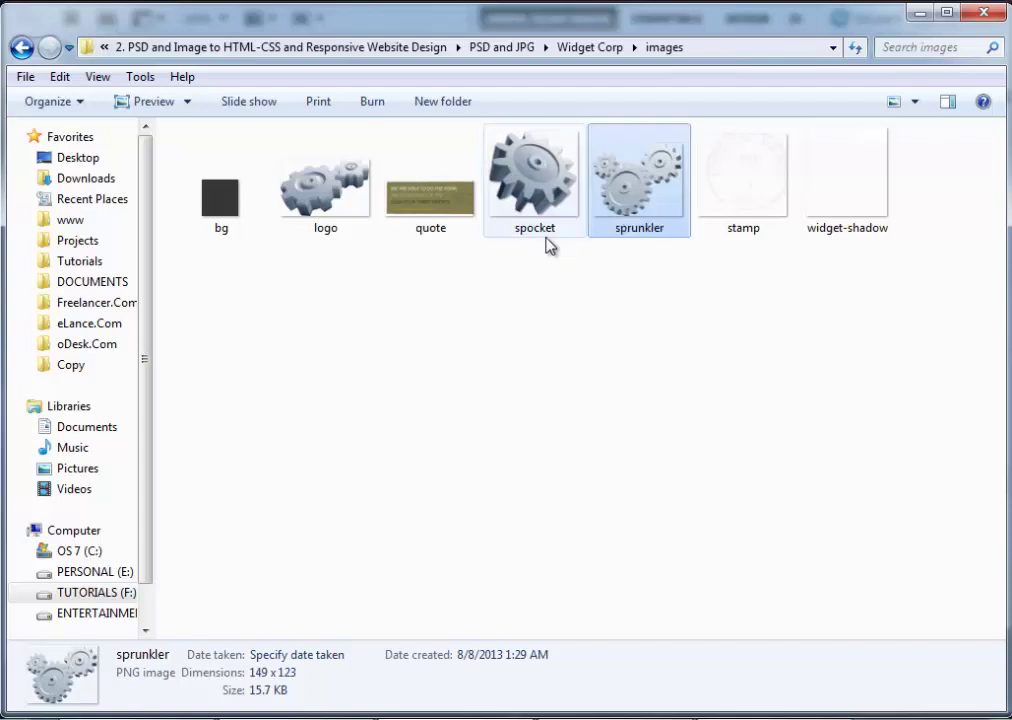
Switch to Photoshop and review the Widget Corp page design from header to footer, with no layer selected, to check for graphics still needing export
{"action": "left_click", "coordinate": [566, 713]}
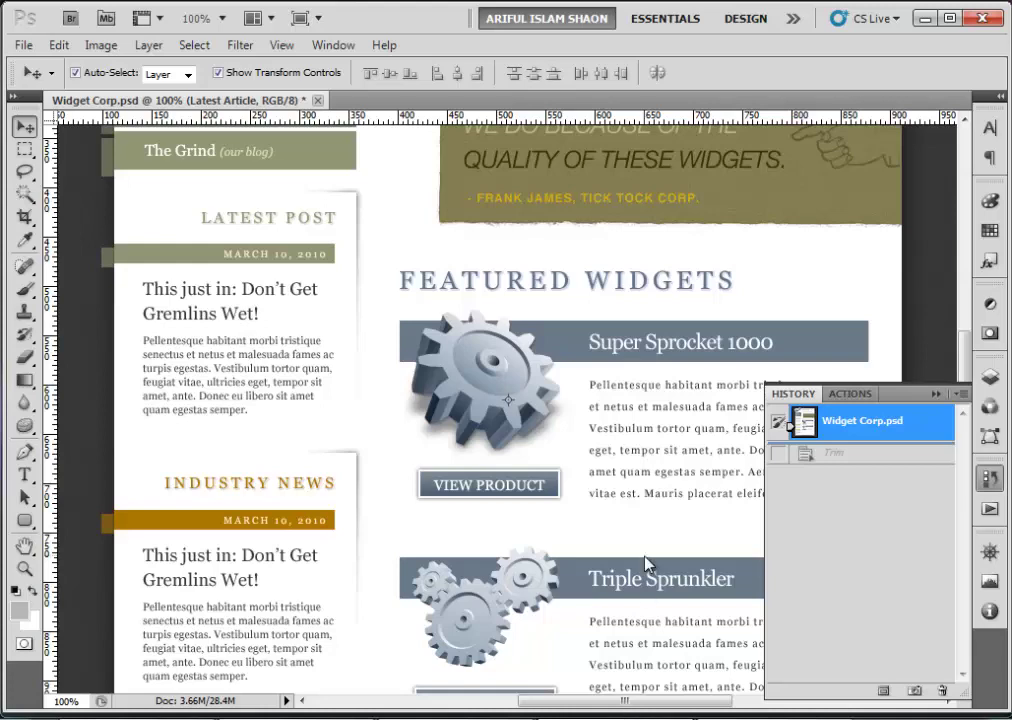
{"action": "left_click_drag", "start_coordinate": [645, 565], "coordinate": [535, 268]}
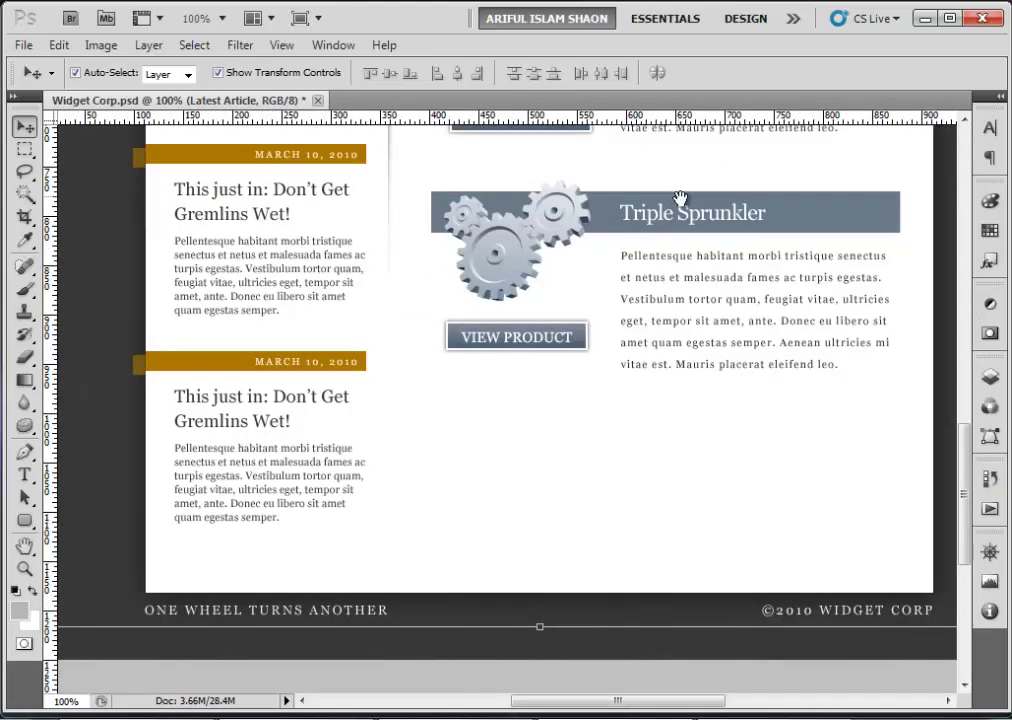
{"action": "scroll", "coordinate": [678, 199], "scroll_direction": "up", "scroll_amount": 10}
{"action": "scroll", "coordinate": [568, 416], "scroll_direction": "up", "scroll_amount": 3}
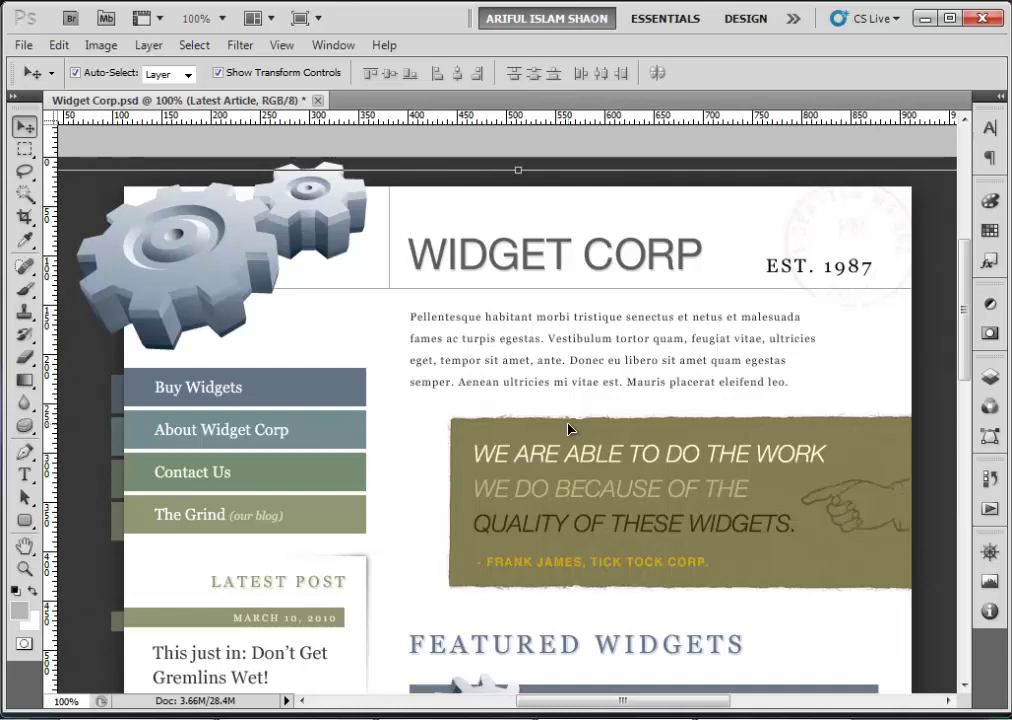
{"action": "scroll", "coordinate": [568, 429], "scroll_direction": "down", "scroll_amount": 10}
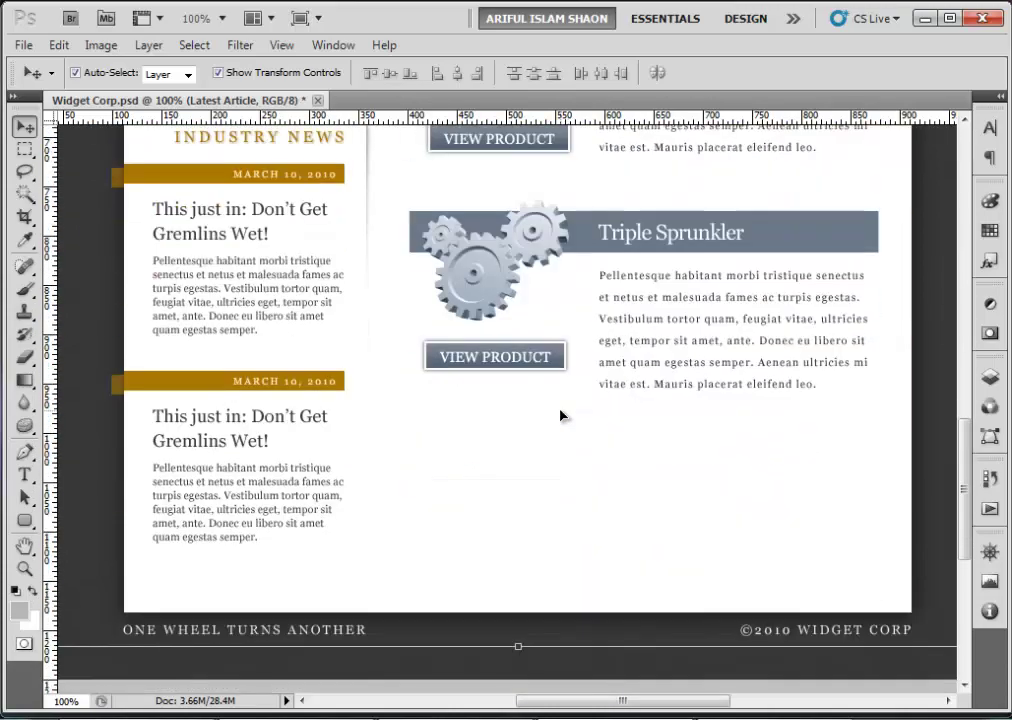
{"action": "scroll", "coordinate": [560, 415], "scroll_direction": "up", "scroll_amount": 12}
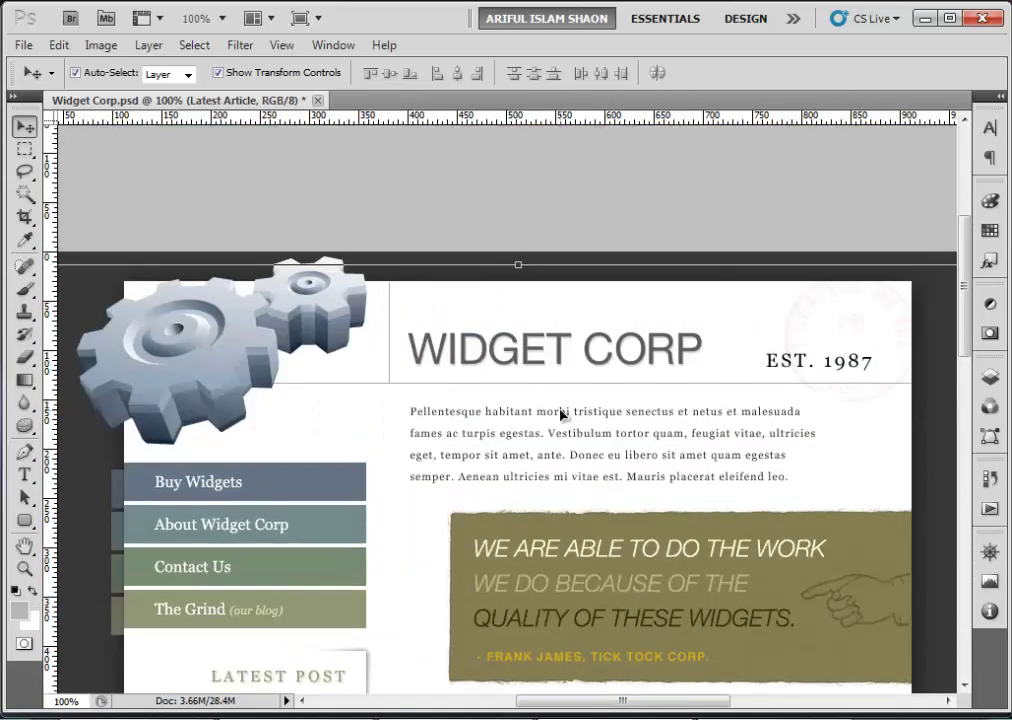
{"action": "left_click", "coordinate": [429, 203]}
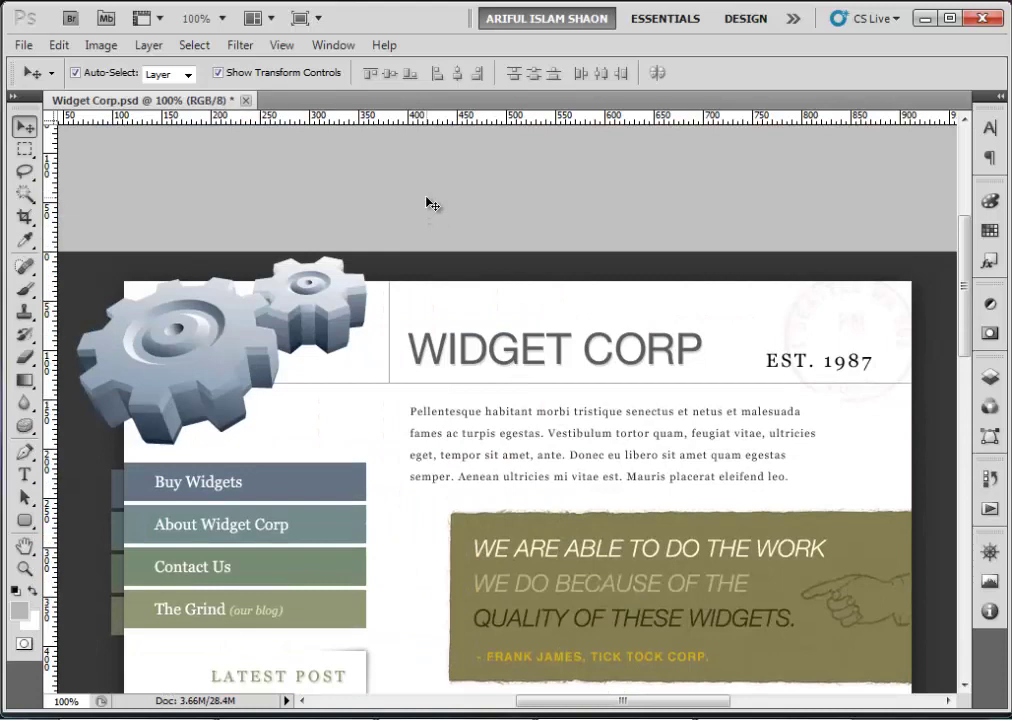
{"action": "scroll", "coordinate": [428, 203], "scroll_direction": "down", "scroll_amount": 2}
{"action": "scroll", "coordinate": [429, 203], "scroll_direction": "down", "scroll_amount": 5}
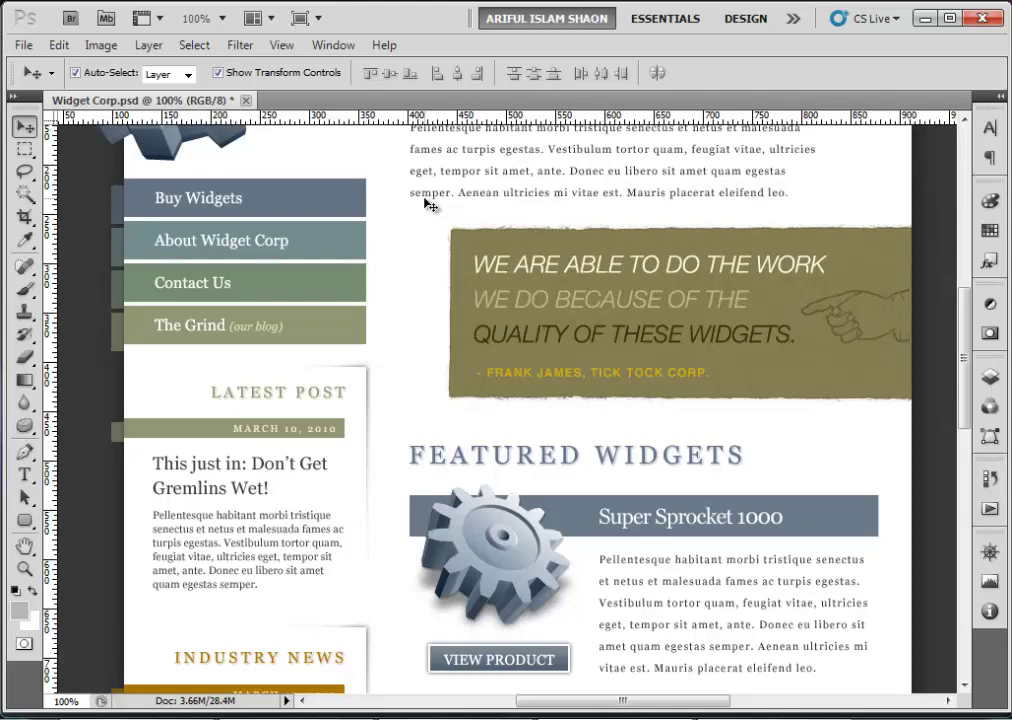
{"action": "scroll", "coordinate": [428, 203], "scroll_direction": "up", "scroll_amount": 5}
{"action": "scroll", "coordinate": [429, 204], "scroll_direction": "down", "scroll_amount": 5}
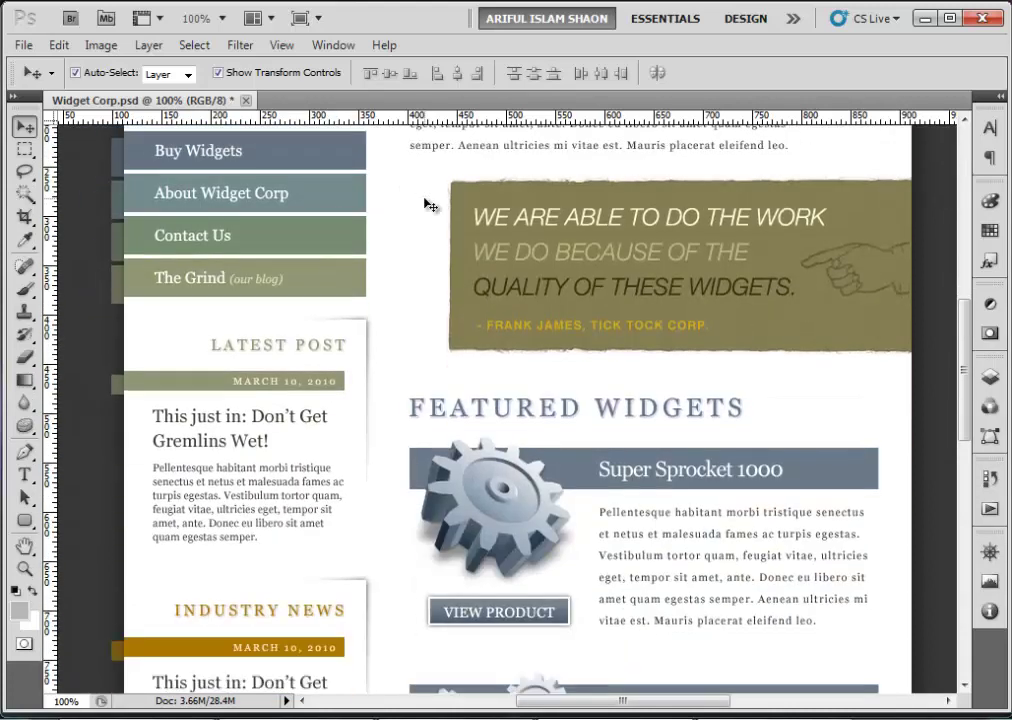
{"action": "scroll", "coordinate": [429, 204], "scroll_direction": "down", "scroll_amount": 5}
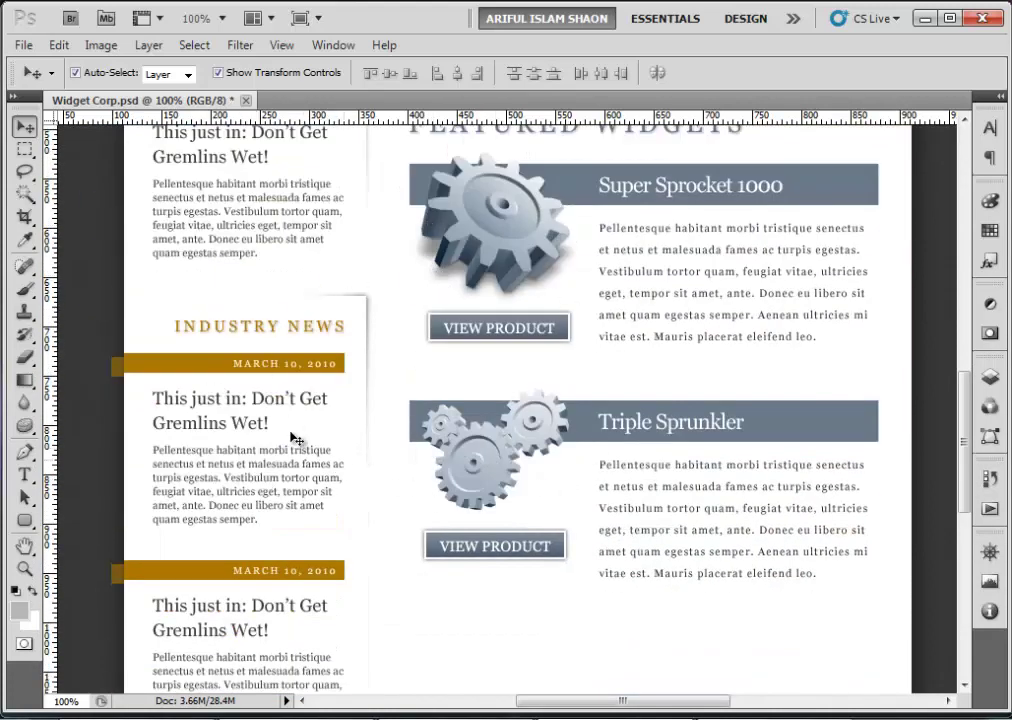
{"action": "scroll", "coordinate": [296, 438], "scroll_direction": "down", "scroll_amount": 5}
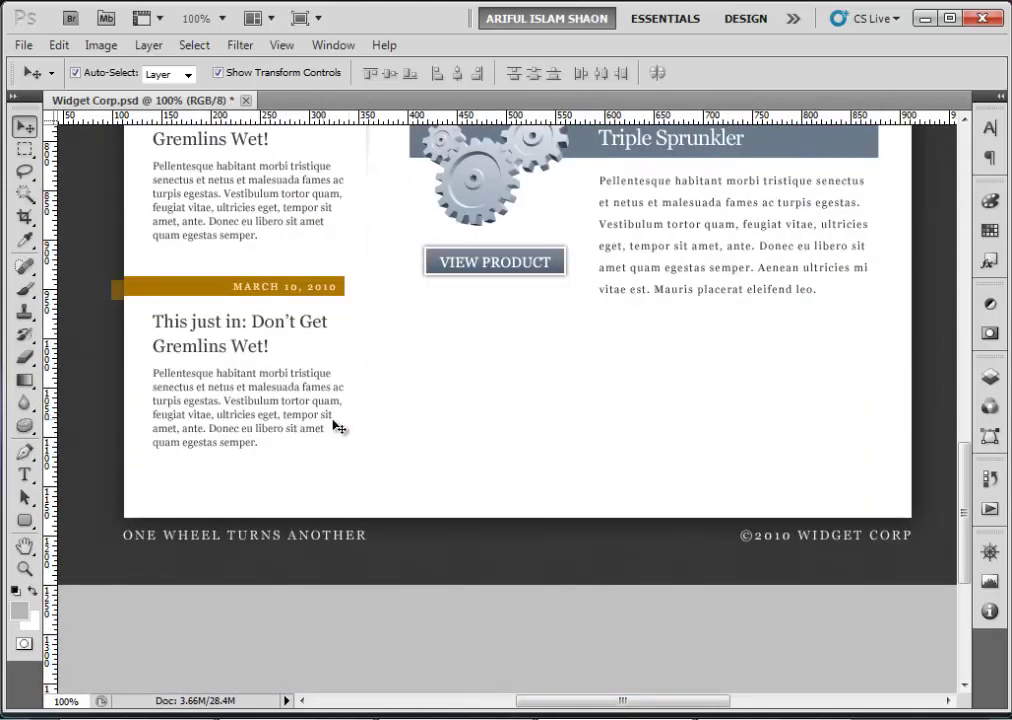